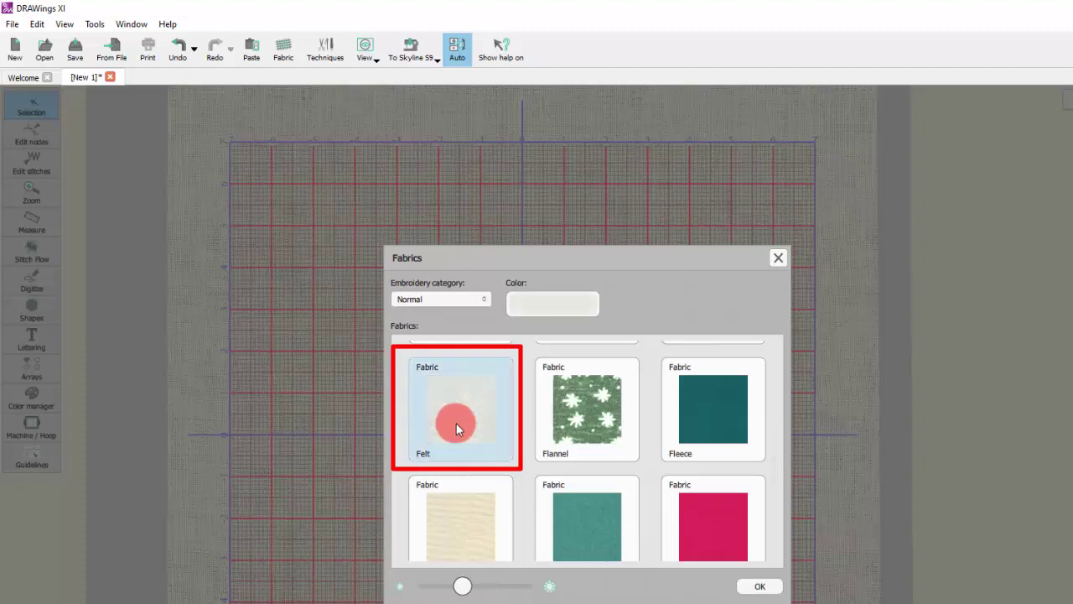
Apply Felt as the fabric for the design.
click(760, 586)
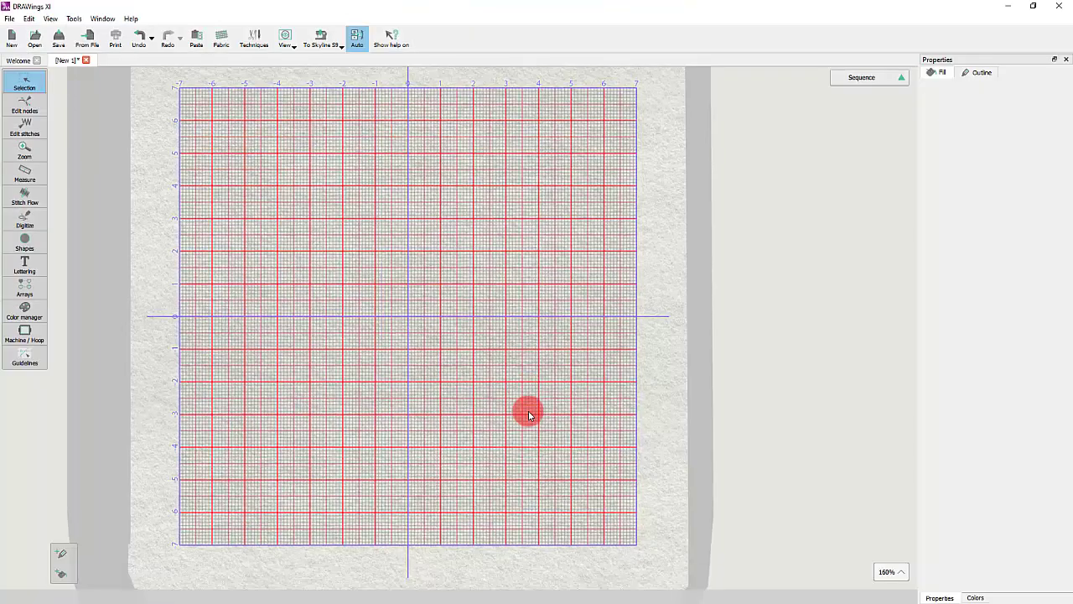
Draw a circle about 130 mm in diameter that nearly fills the hoop's grid area.
scroll(528, 413, up, 1)
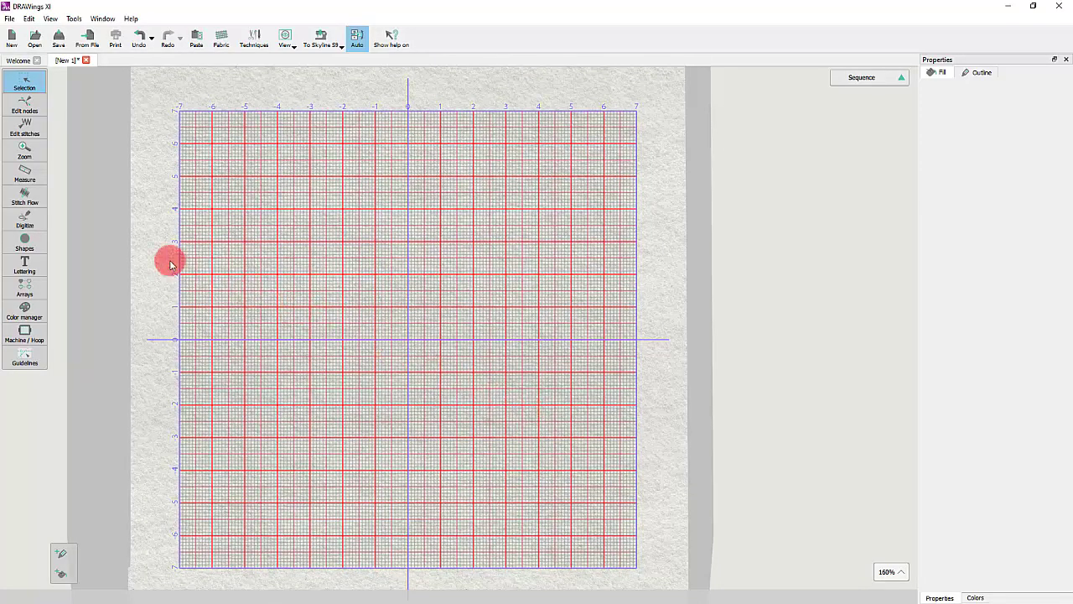
click(25, 243)
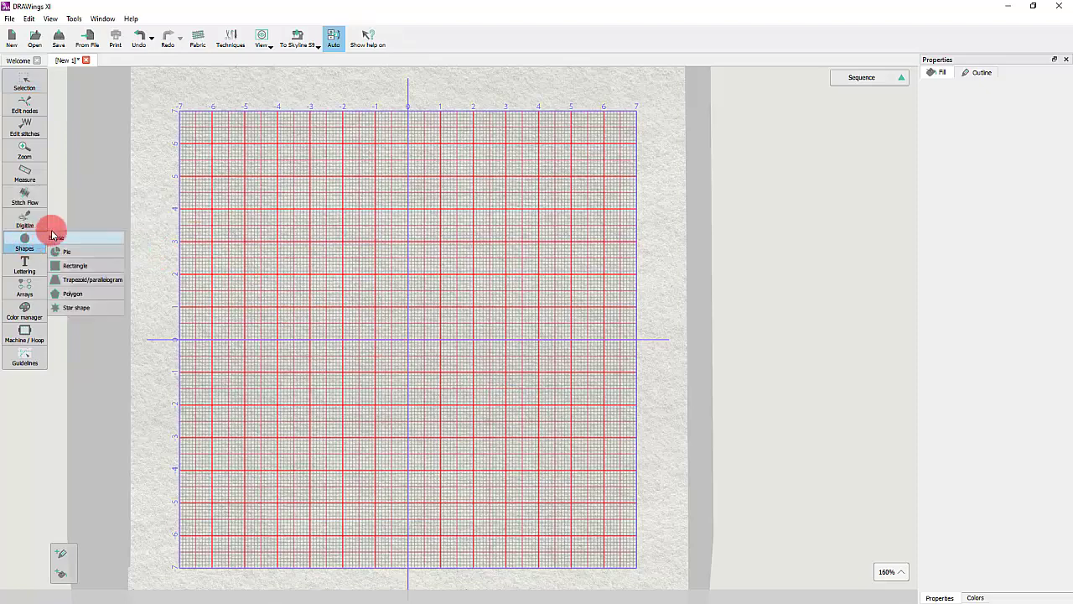
click(55, 237)
mouse_move(195, 127)
mouse_down()
mouse_move(446, 395)
mouse_move(613, 503)
mouse_move(621, 560)
mouse_move(582, 452)
mouse_move(611, 464)
mouse_move(586, 450)
mouse_move(517, 321)
mouse_move(611, 503)
mouse_move(597, 493)
mouse_move(611, 500)
mouse_up()
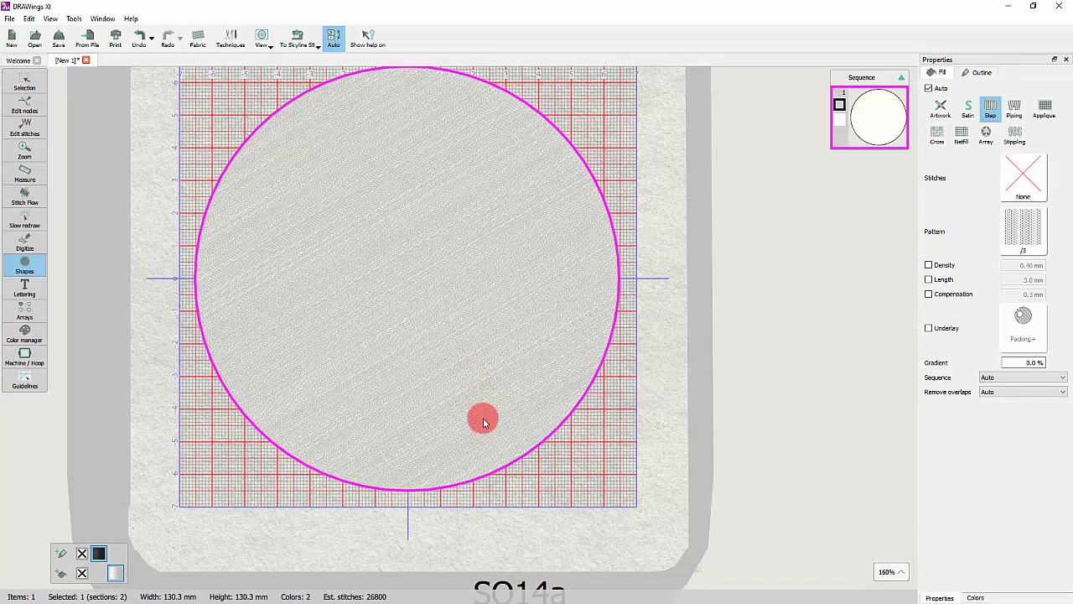
Set the circle's width and height to exactly 130 mm each.
scroll(483, 422, down, 2)
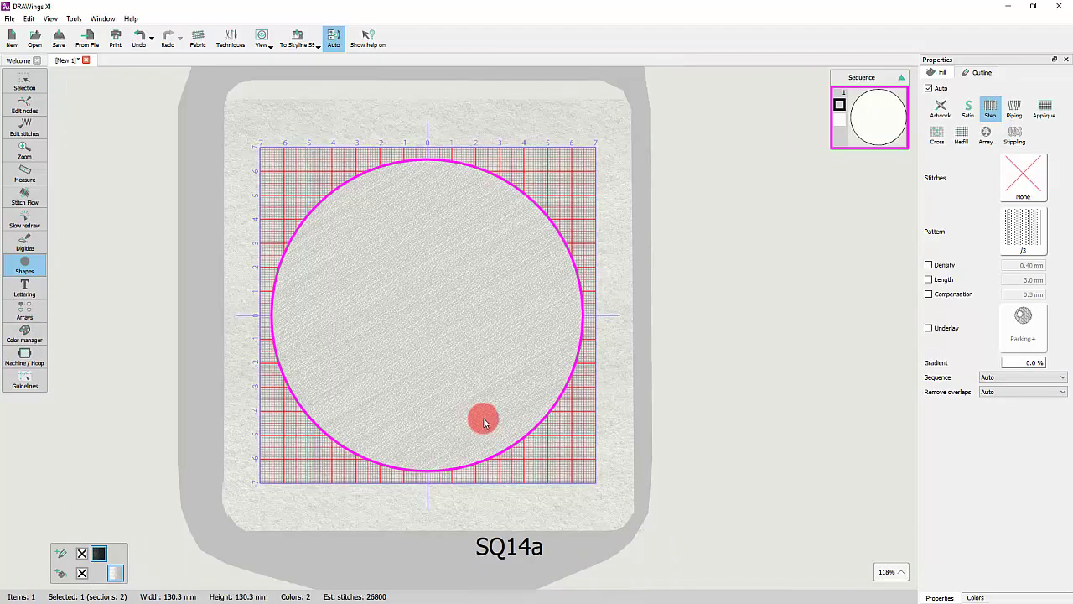
click(29, 84)
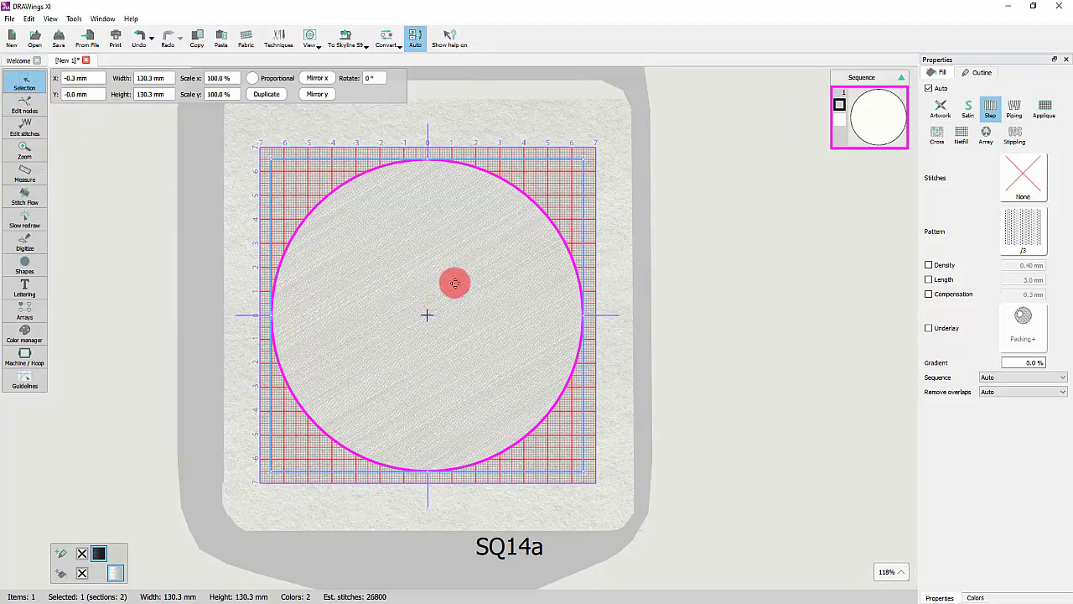
scroll(488, 294, up, 1)
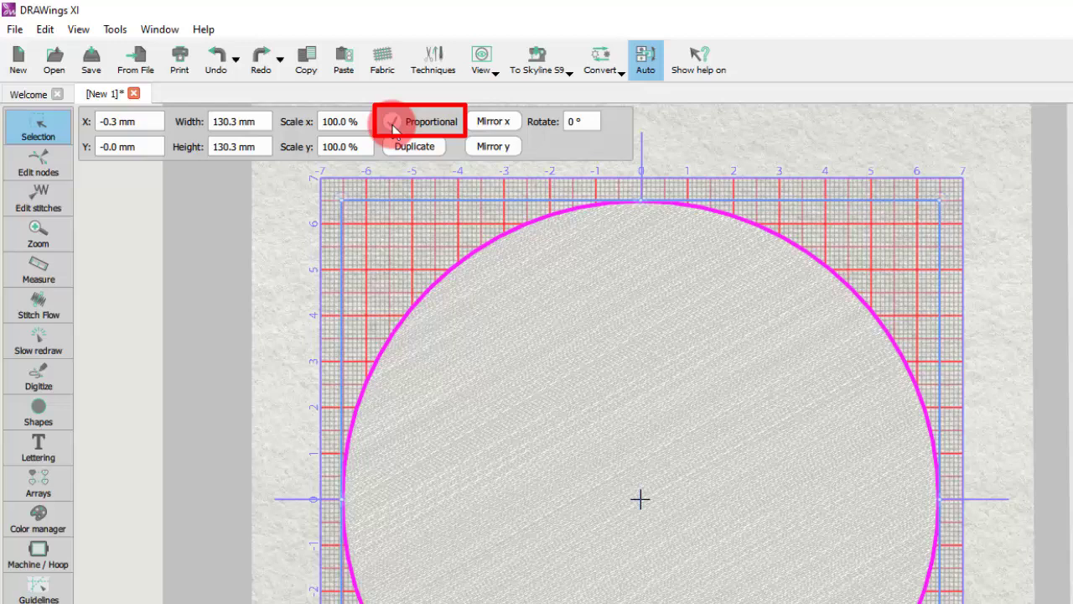
double_click(232, 121)
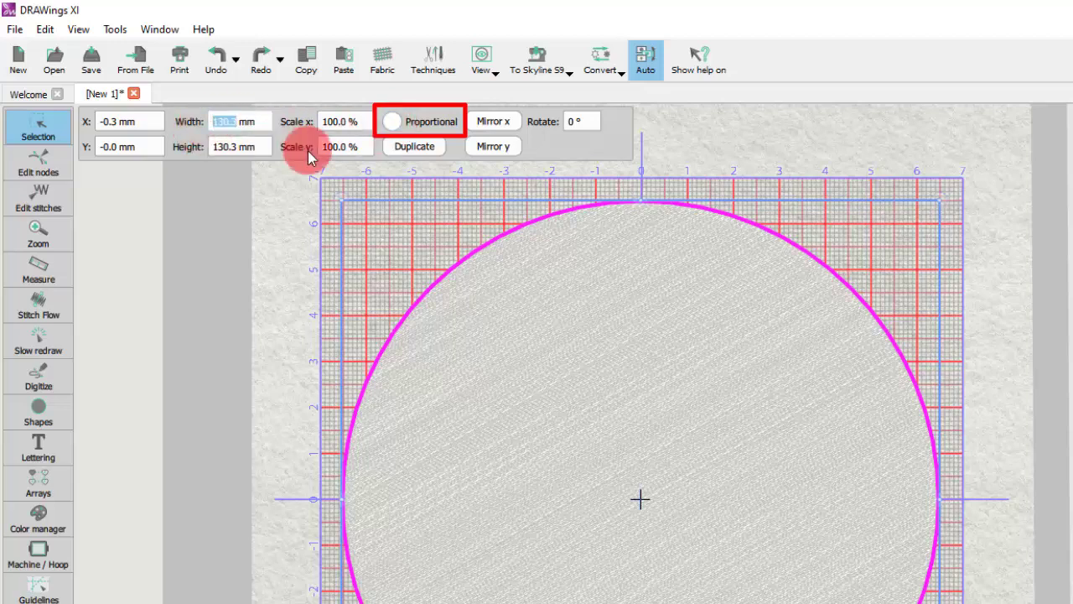
text(130)
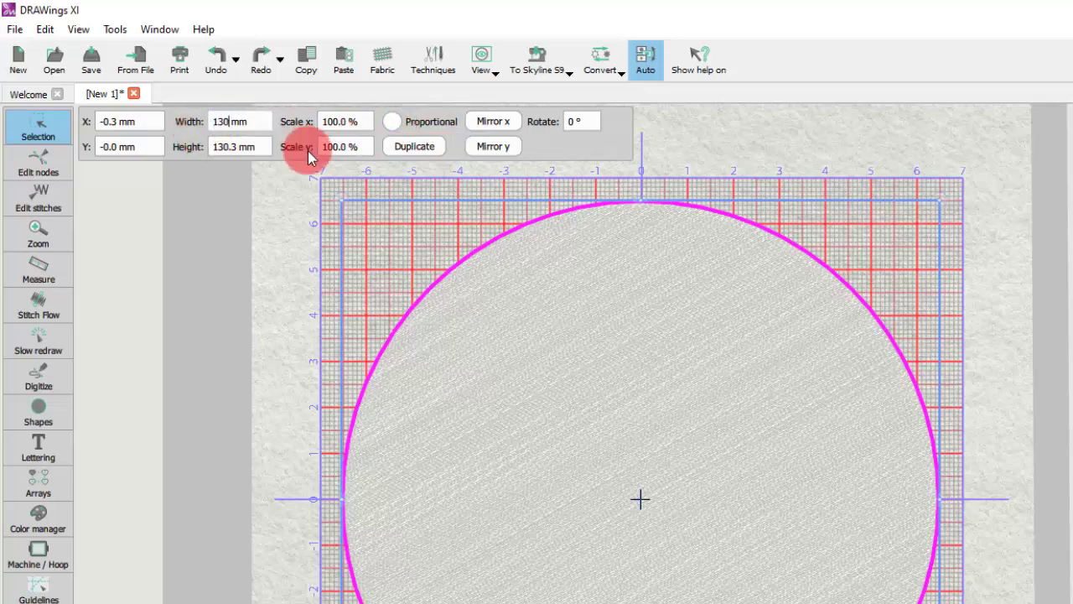
key(Tab)
text(130)
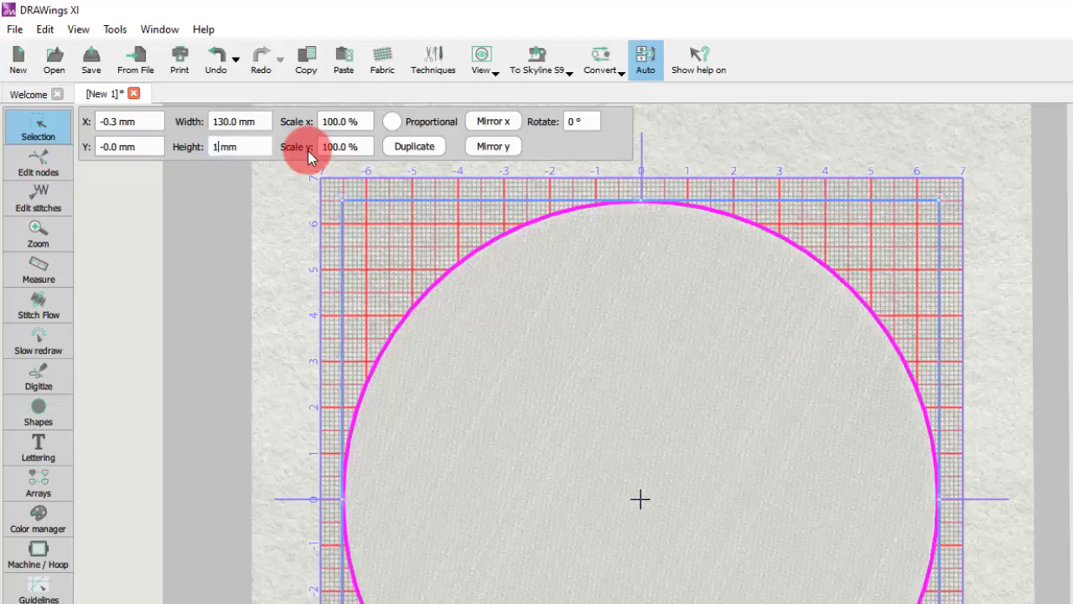
key(Return)
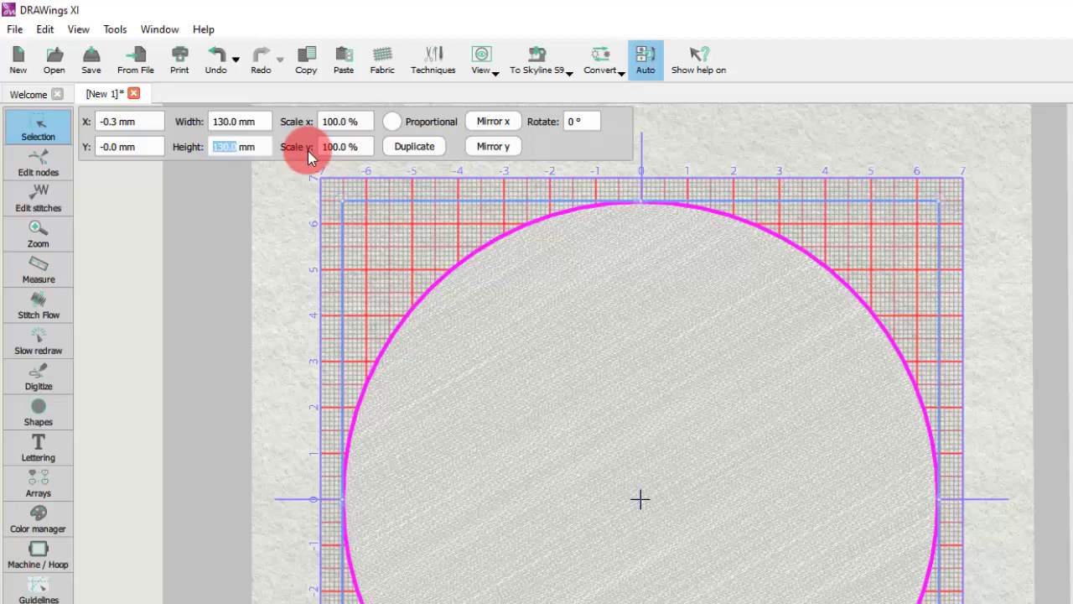
Center the circle in the hoop and use its shape as the work area.
click(551, 71)
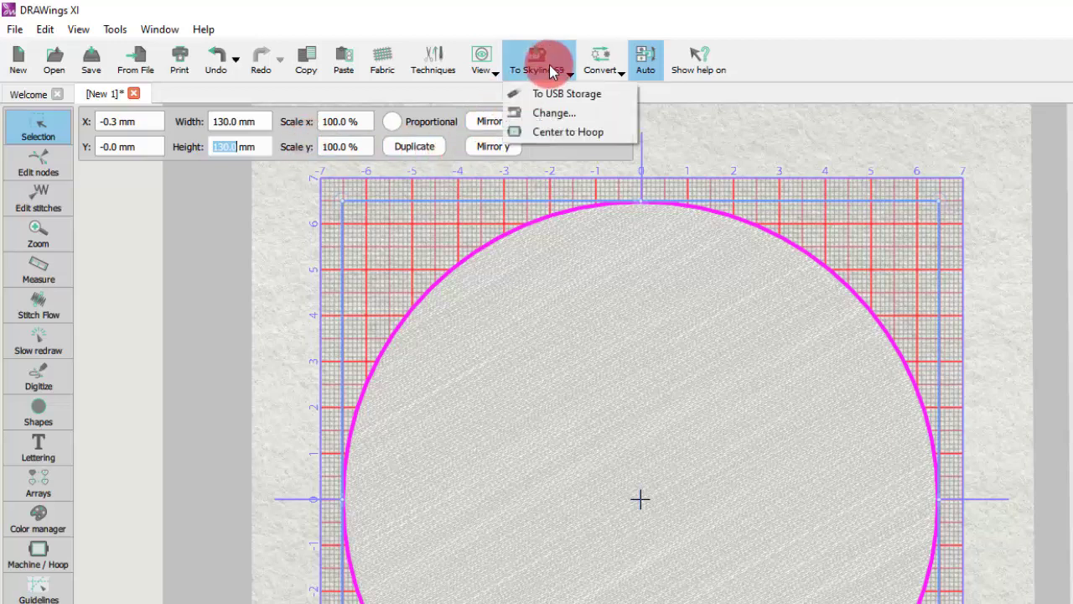
click(570, 133)
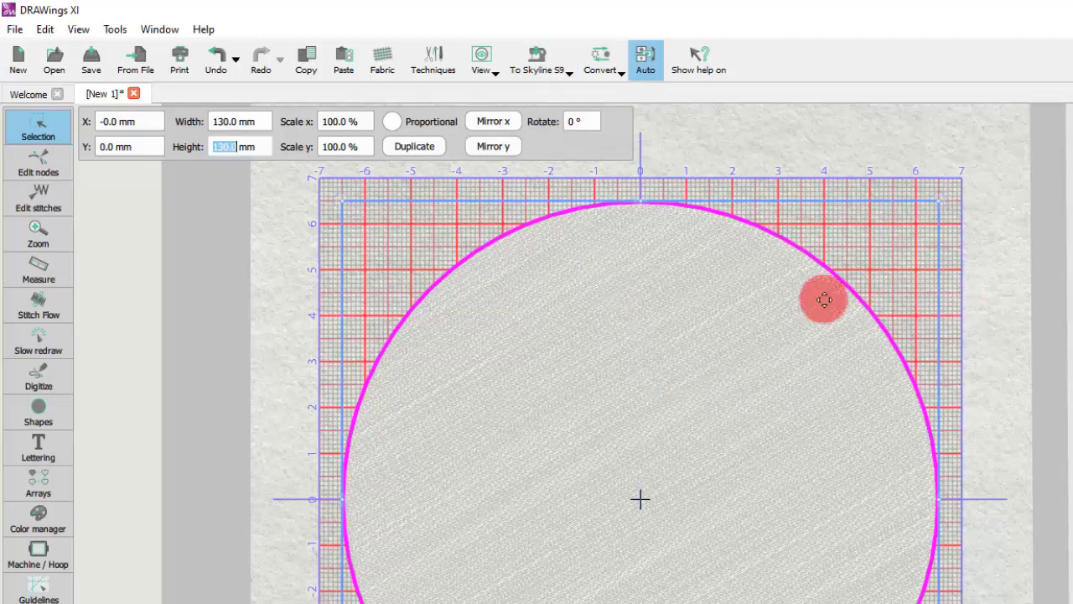
click(431, 155)
drag(587, 377, 620, 299)
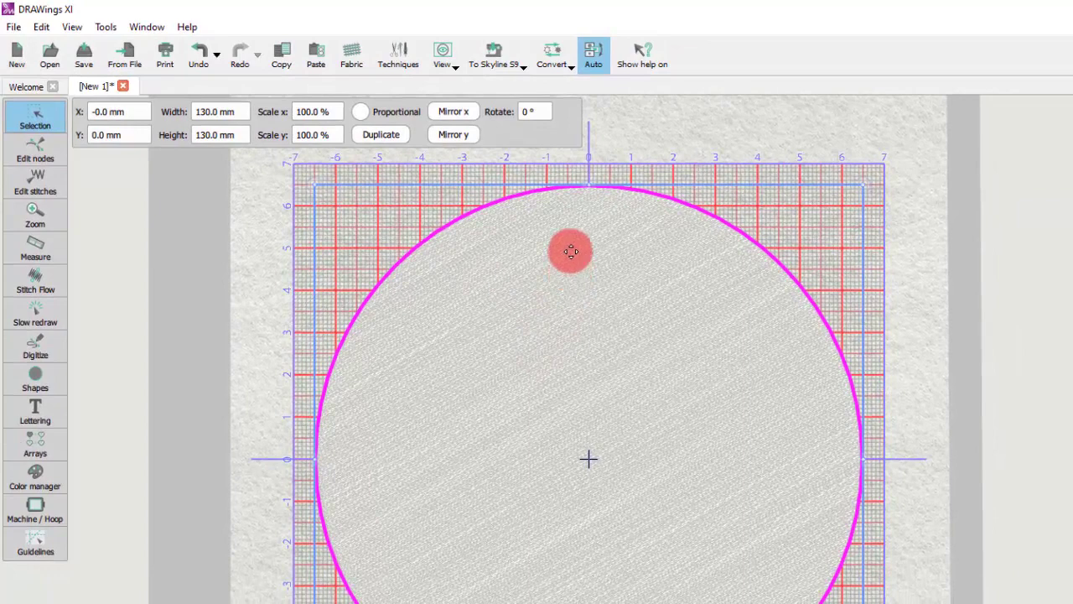
right_click(588, 241)
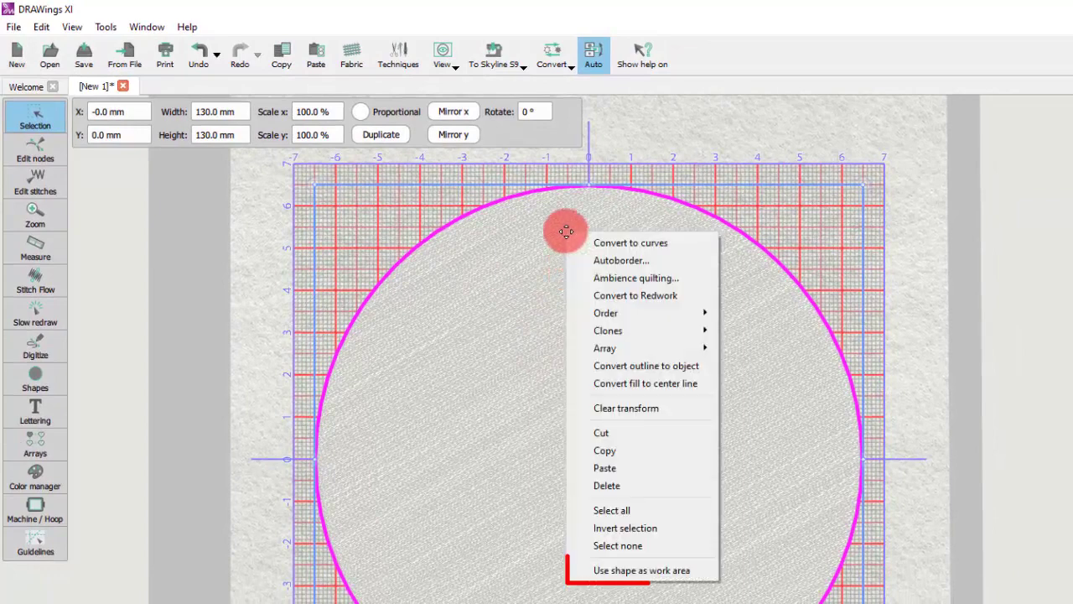
click(637, 571)
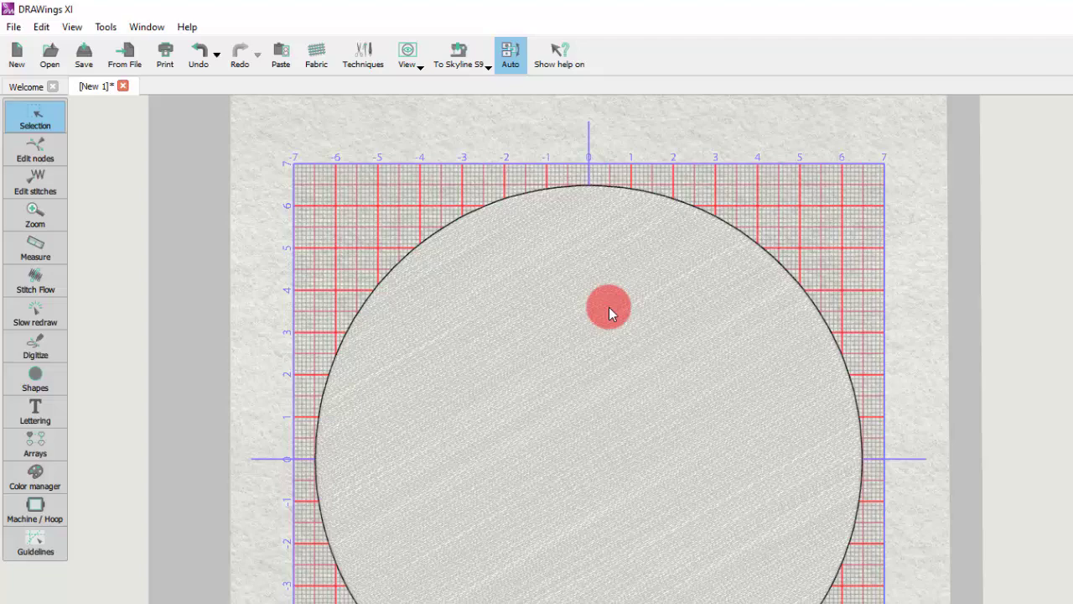
Move the circle aside to check the work area beneath it, and cancel the move.
click(609, 307)
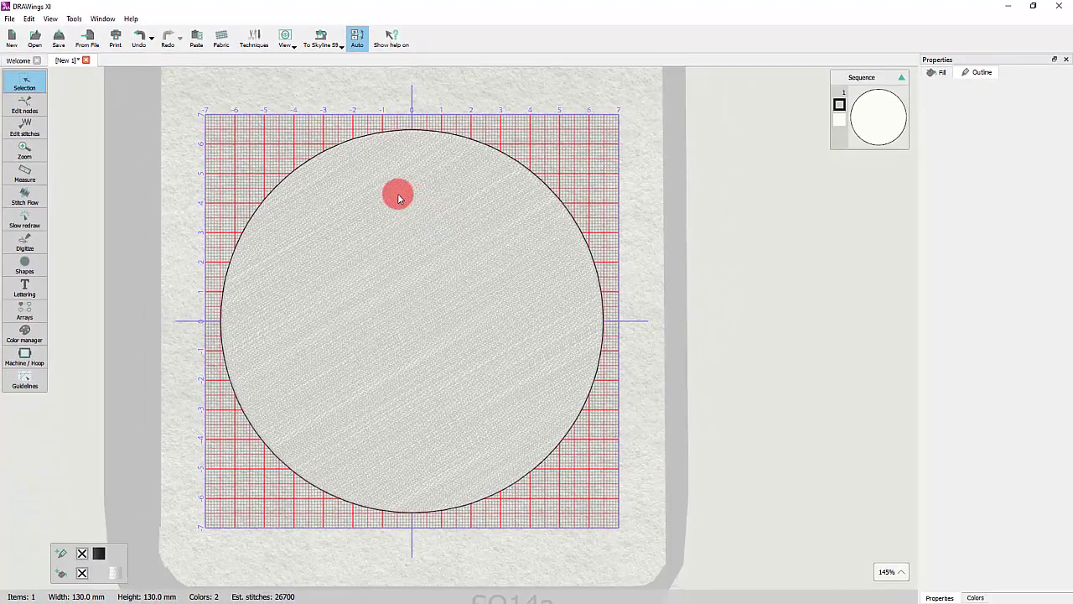
drag(354, 212, 359, 299)
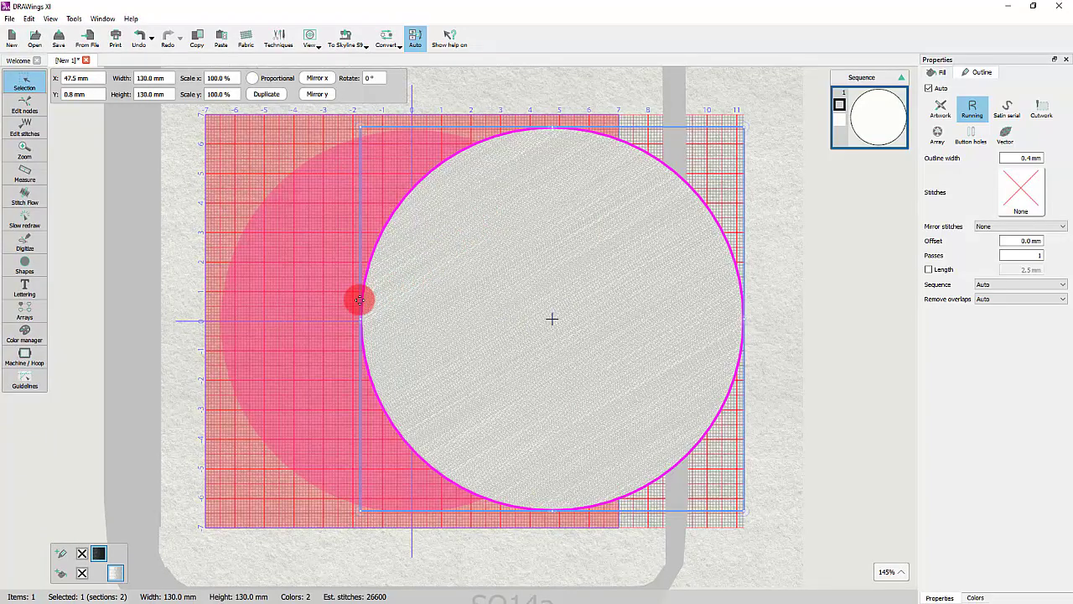
key(Escape)
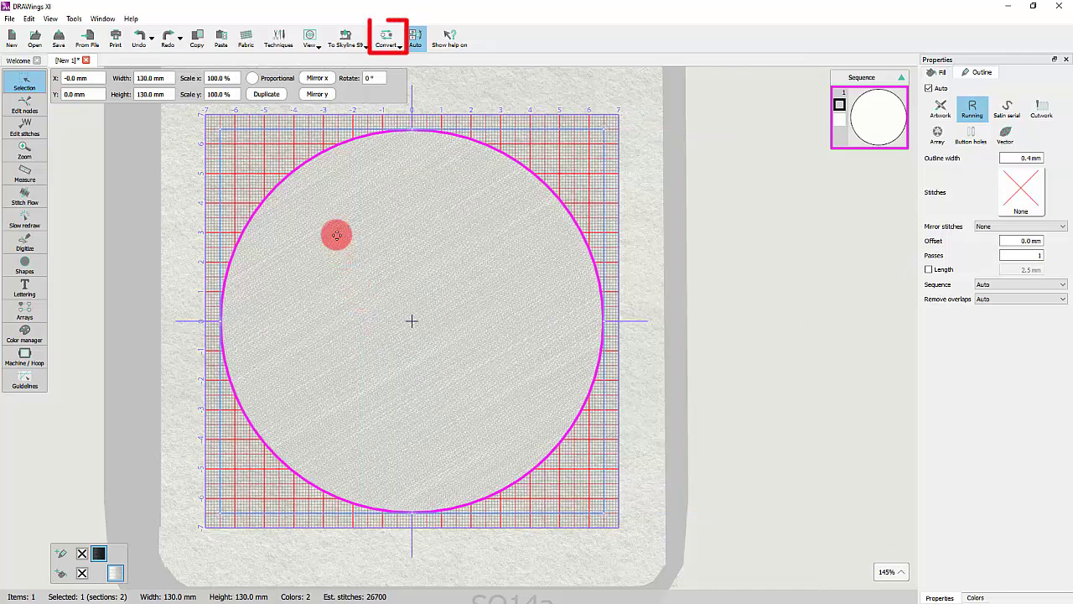
Convert the circle to curves and remove its fill, keeping only the outline.
click(385, 42)
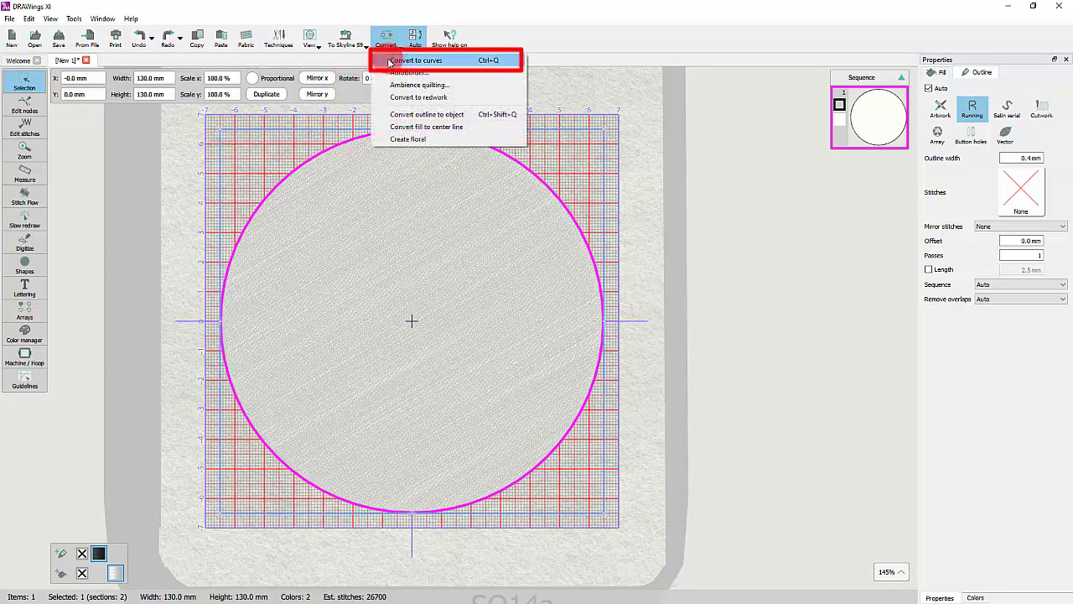
click(390, 61)
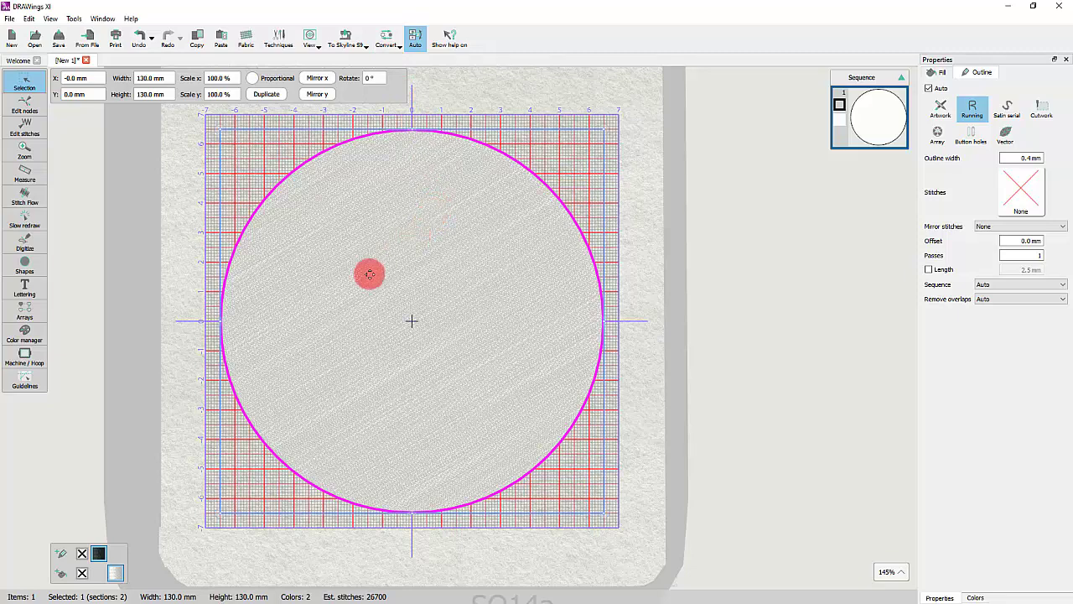
click(84, 576)
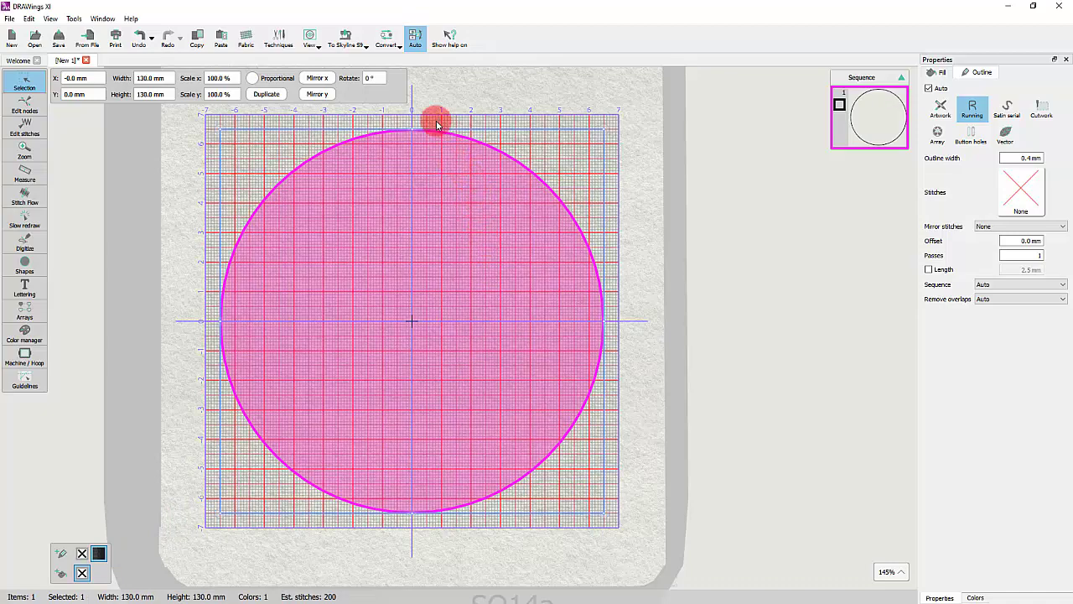
Add a node to the circle's outline 5 mm on each side of the topmost node.
scroll(419, 120, up, 8)
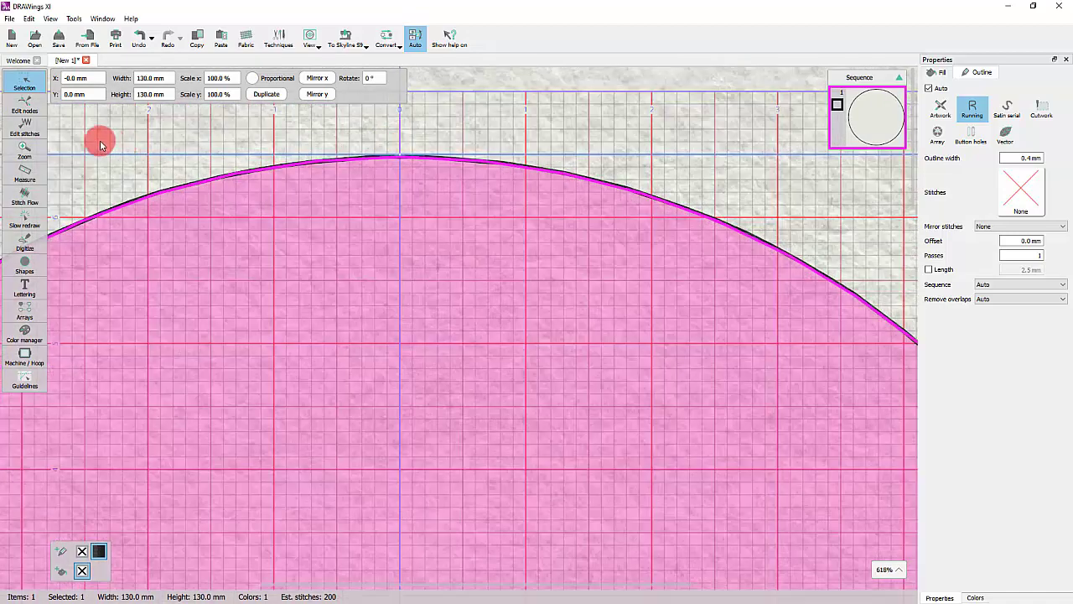
click(24, 105)
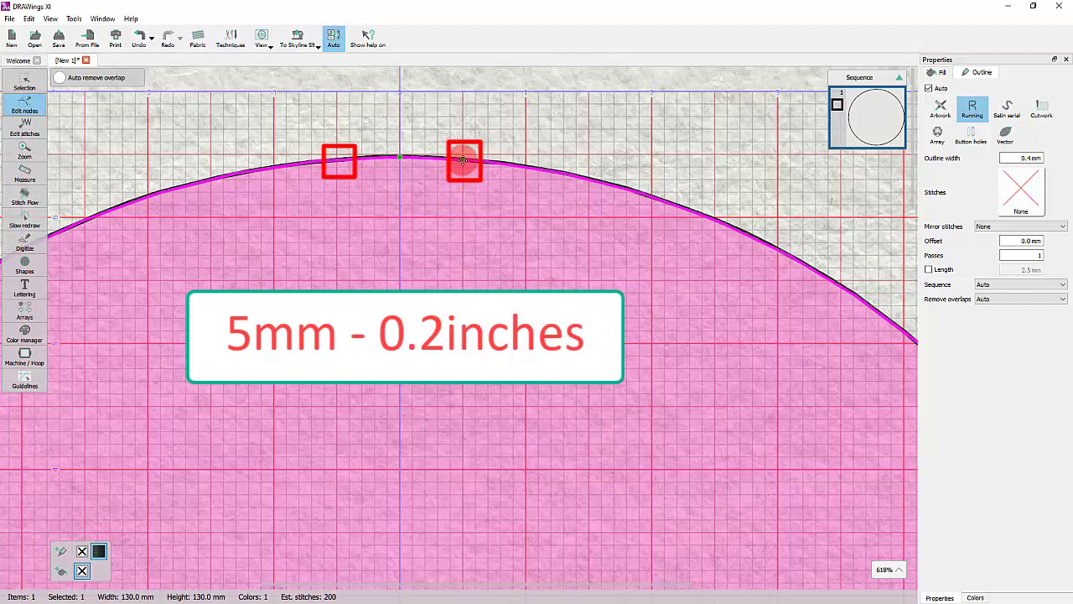
drag(463, 160, 463, 158)
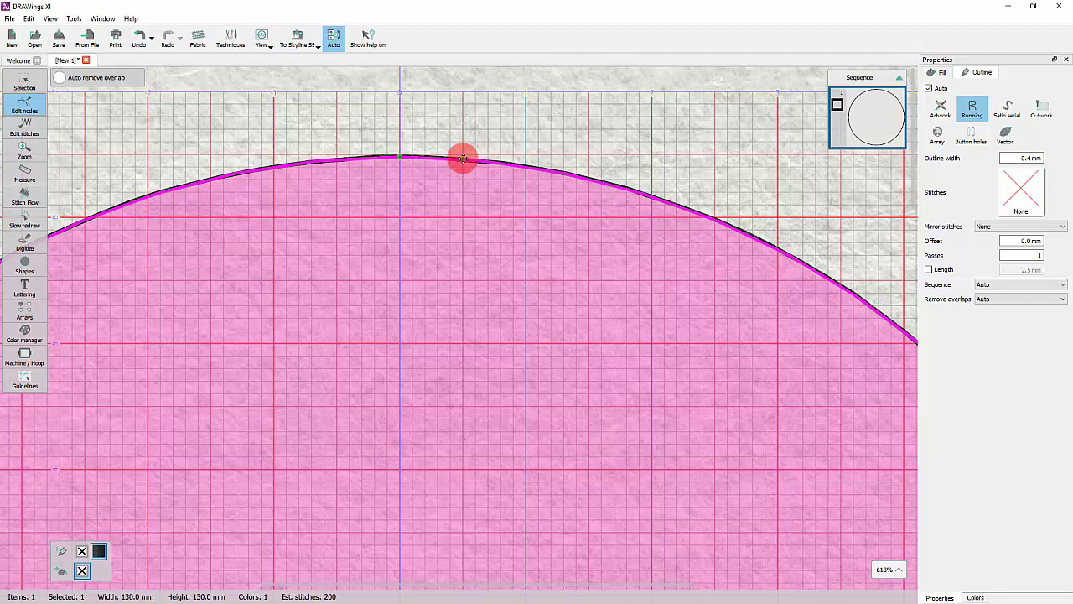
right_click(462, 158)
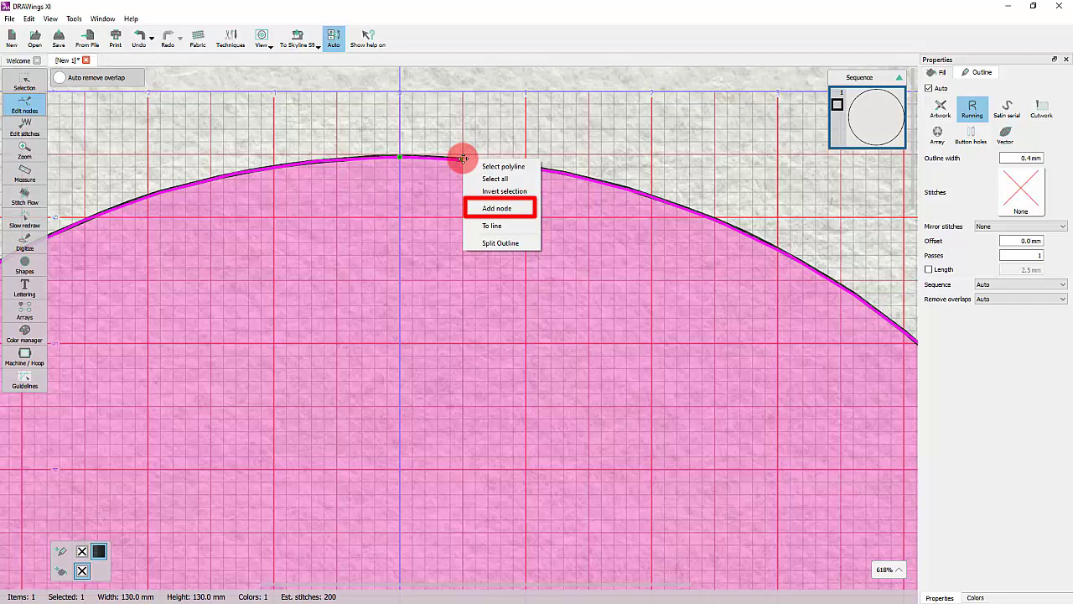
click(480, 208)
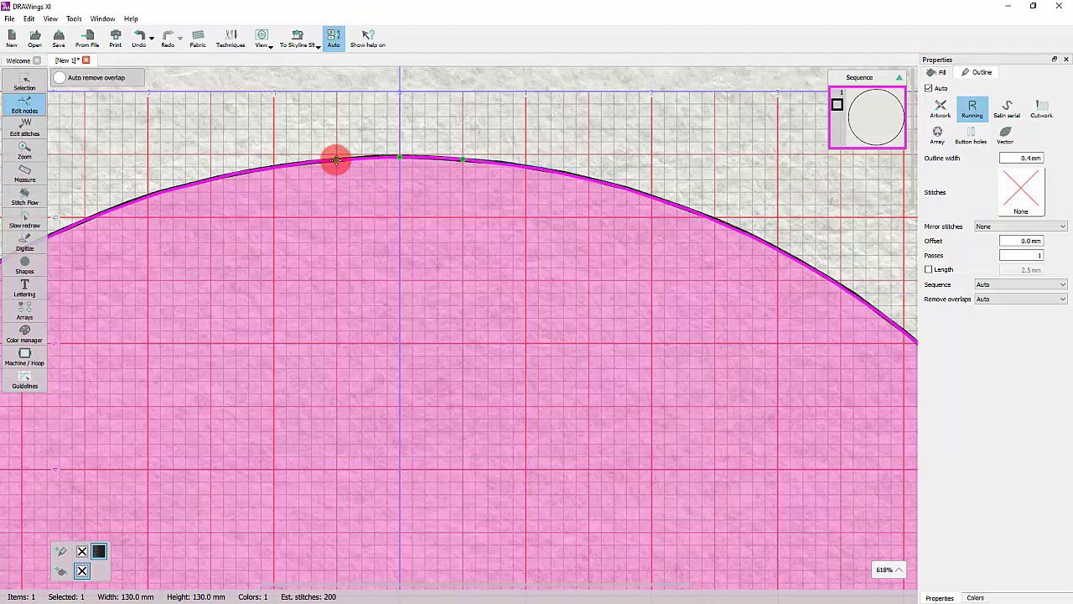
click(335, 159)
click(339, 159)
click(349, 188)
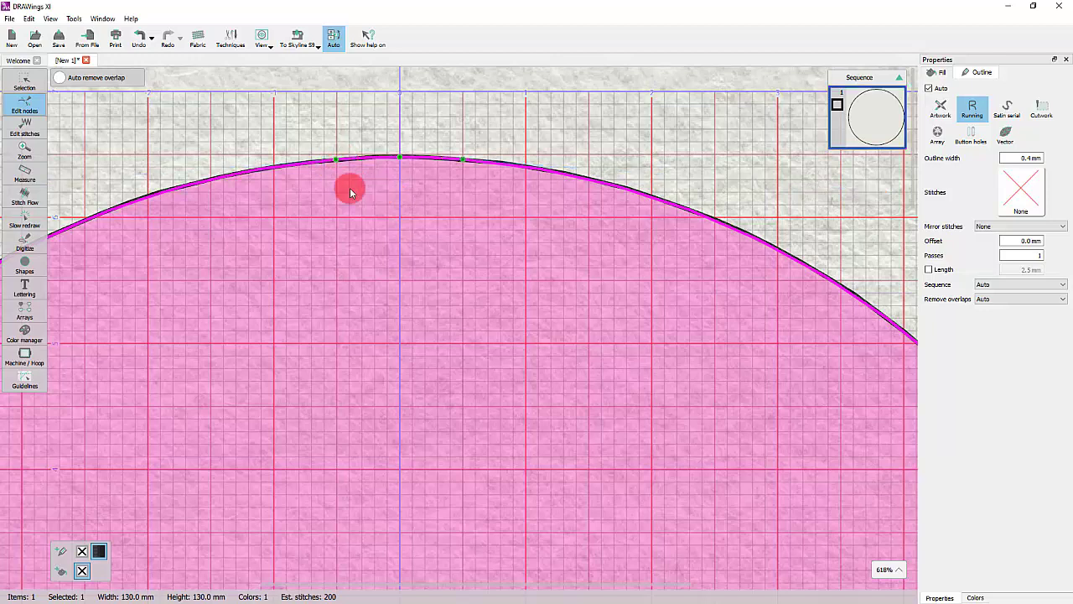
Convert the two nodes flanking the circle's topmost node to cusp nodes.
drag(340, 163, 463, 159)
right_click(463, 160)
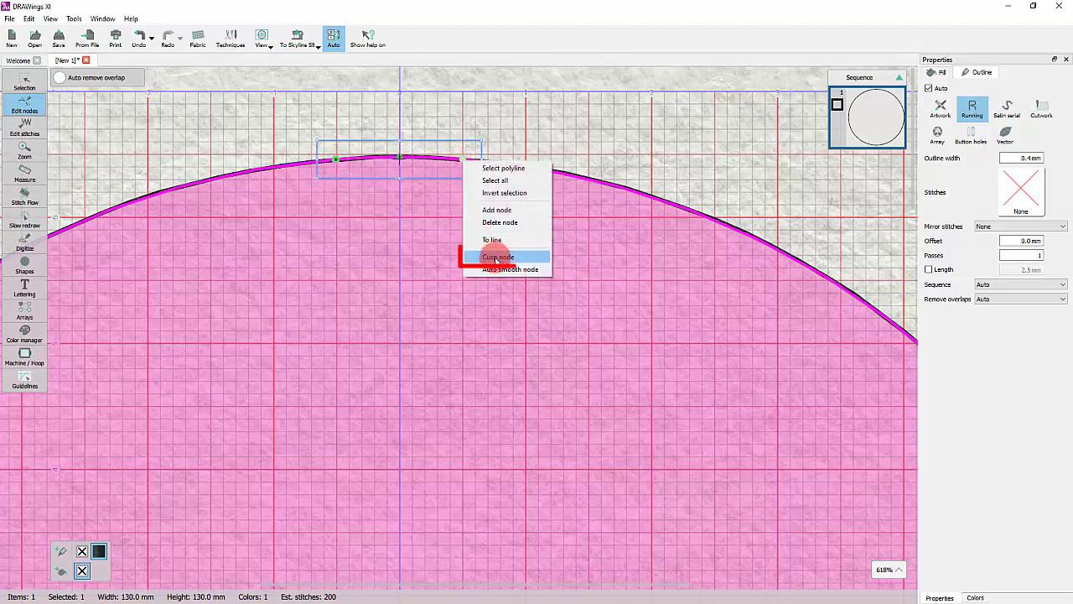
click(497, 257)
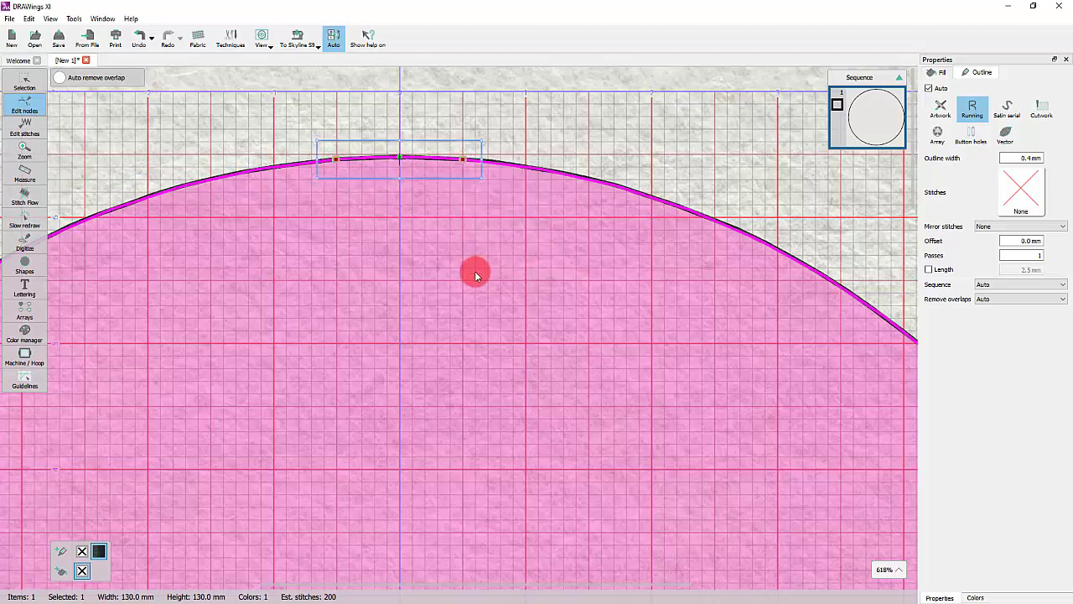
Move the circle's topmost node straight down the vertical axis to about 12 mm below the center, forming a narrow slit.
scroll(383, 159, down, 5)
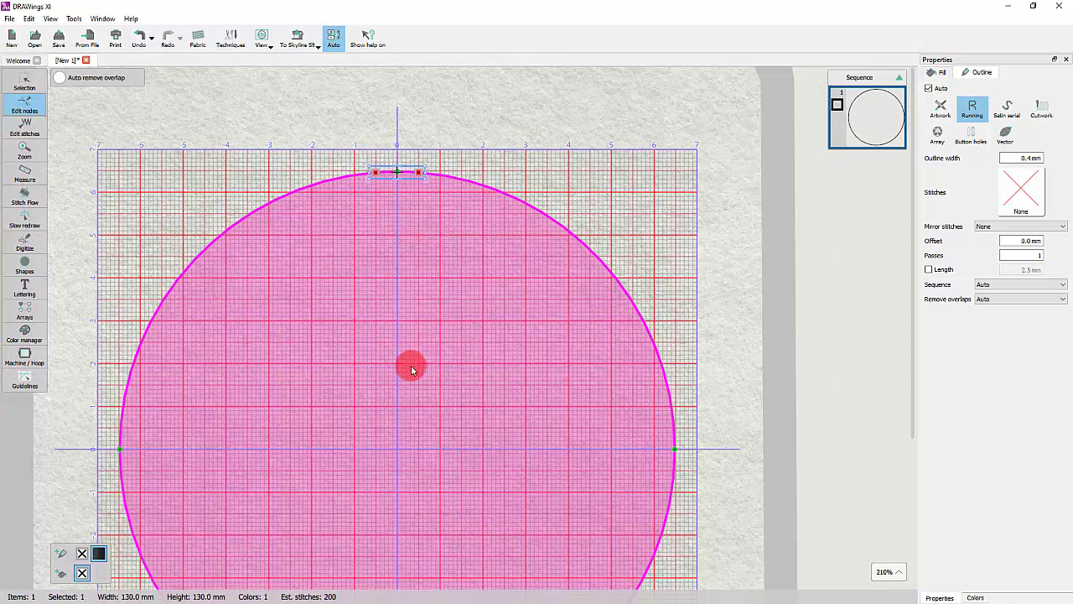
scroll(398, 455, up, 1)
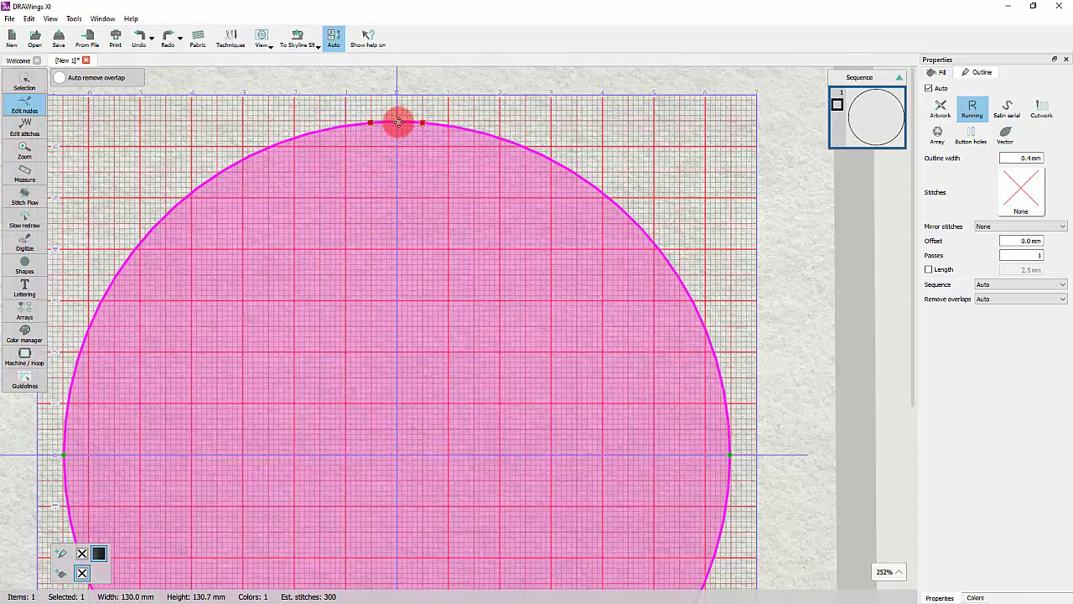
drag(397, 124, 397, 513)
Convert the node at the slit's lower tip to an auto smooth node, rounding the slit into a teardrop.
scroll(397, 522, up, 5)
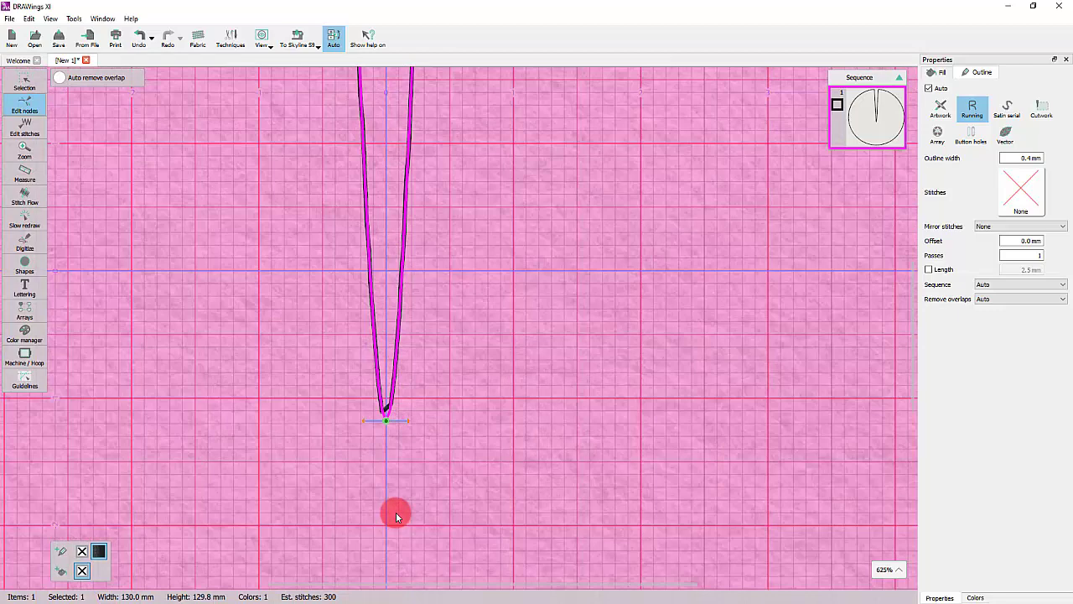
scroll(396, 513, up, 1)
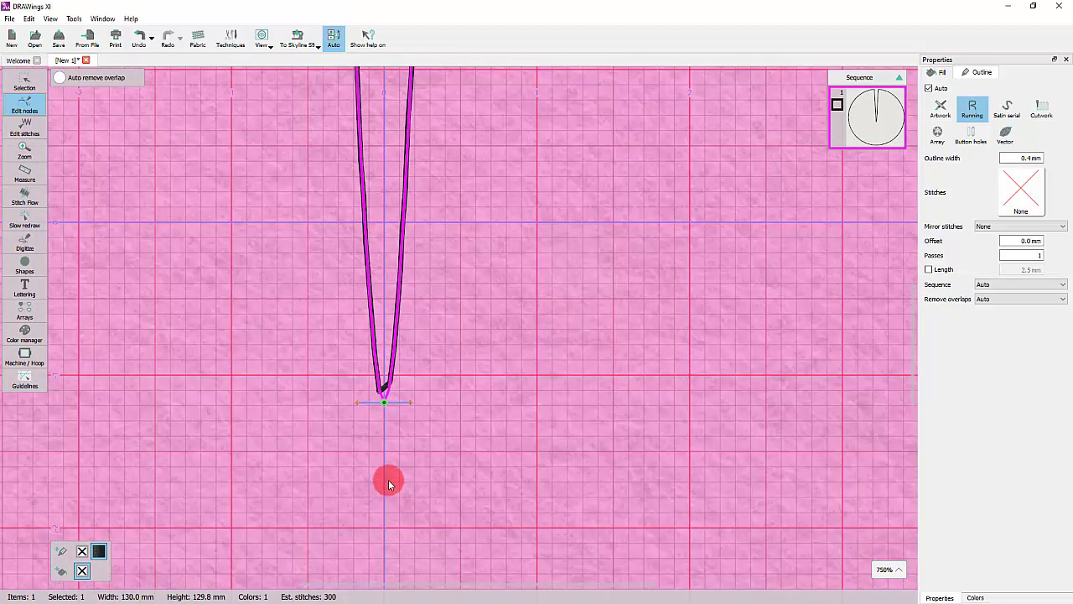
right_click(386, 401)
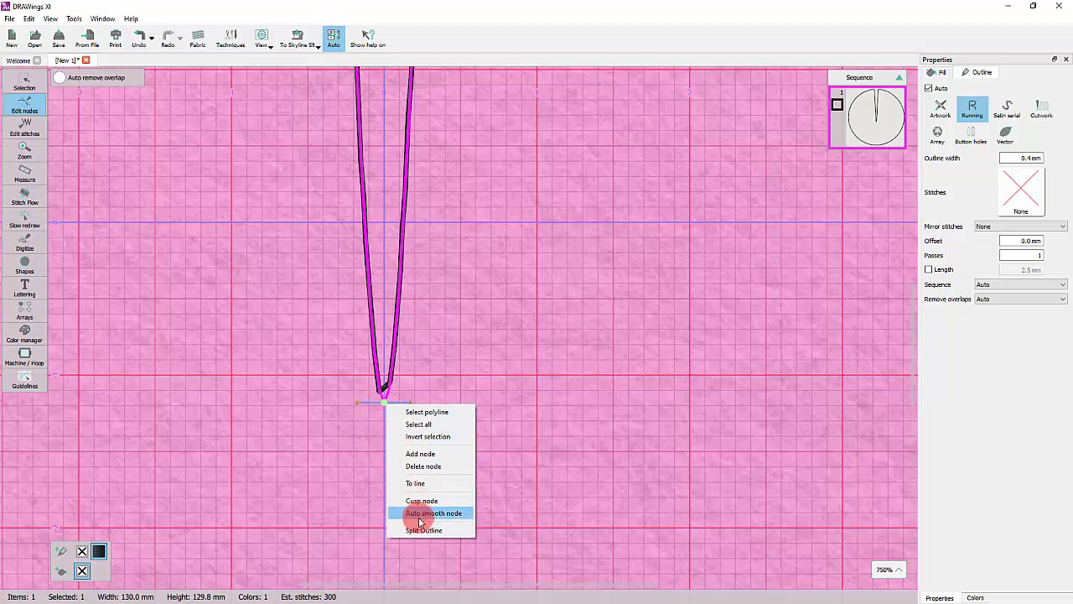
click(419, 513)
scroll(377, 447, down, 1)
scroll(376, 451, down, 3)
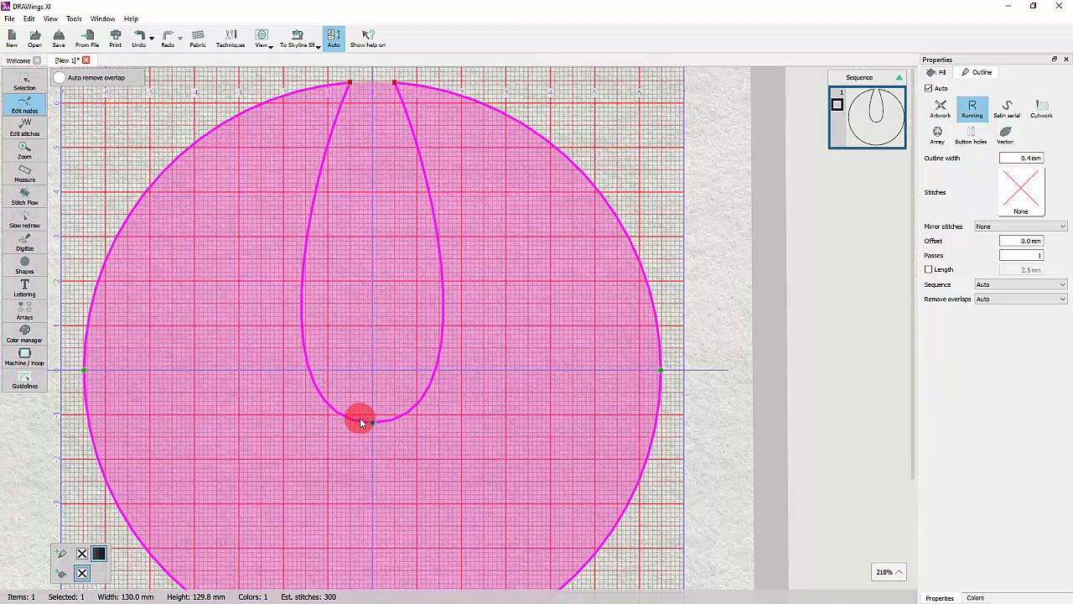
scroll(338, 369, down, 2)
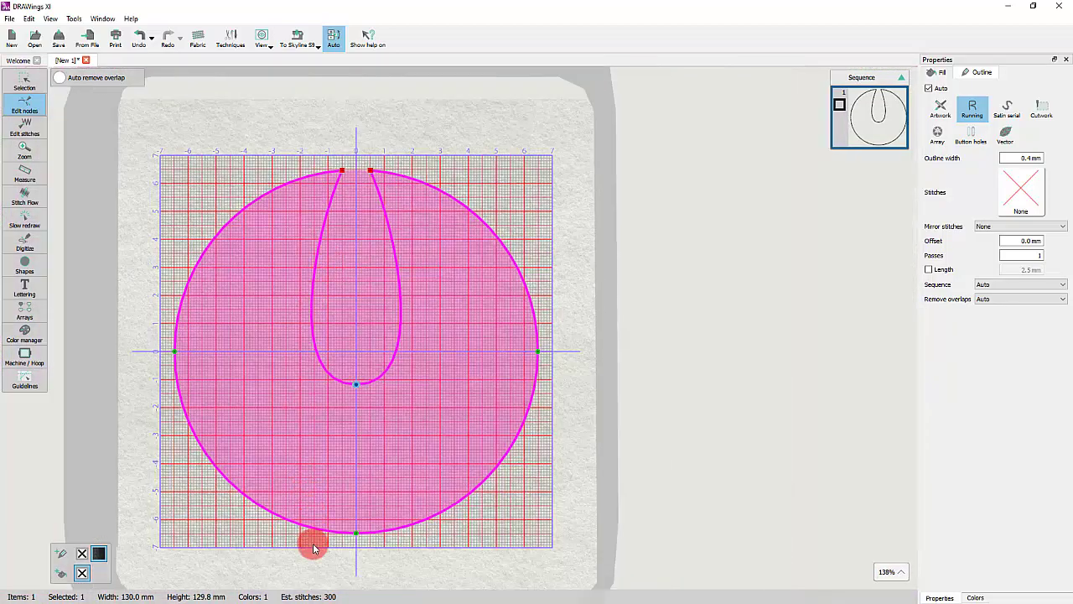
Draw a circle about 20 mm in diameter on the vertical axis, inside the lower part of the teardrop opening.
click(26, 267)
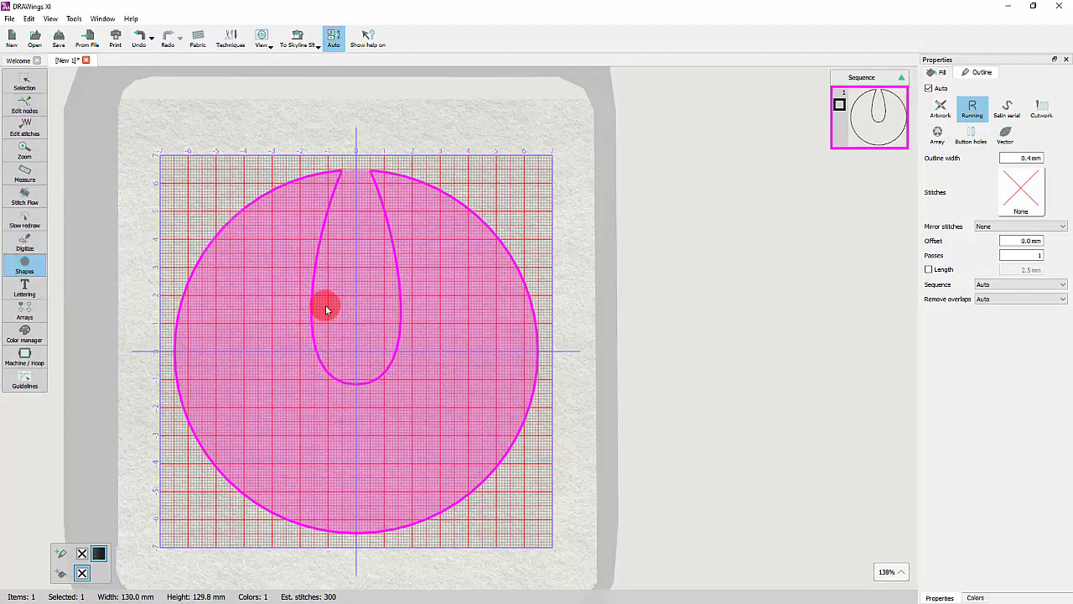
drag(325, 308, 386, 366)
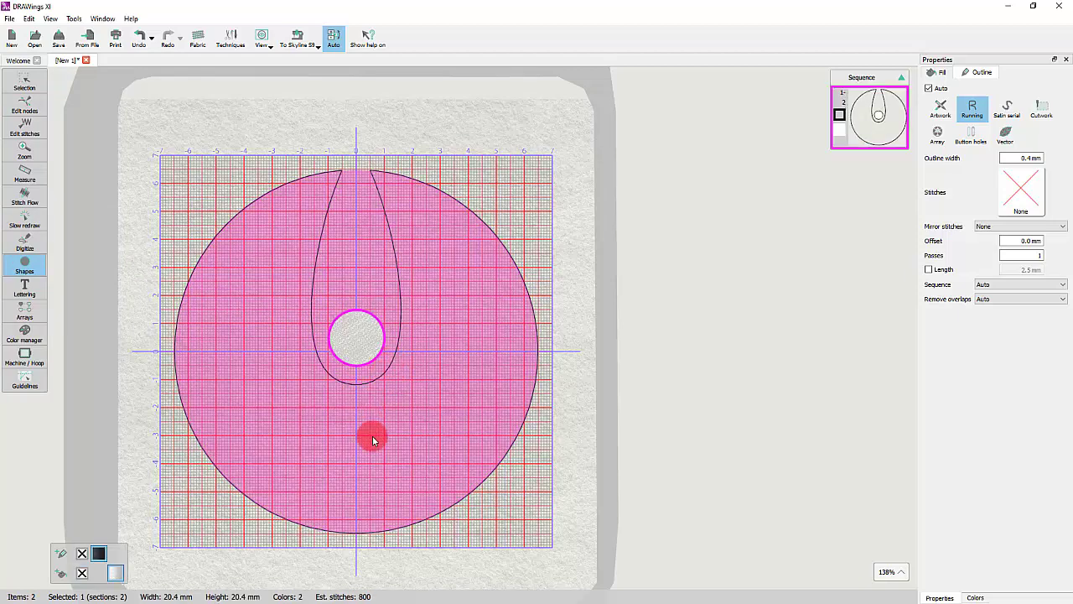
key(Escape)
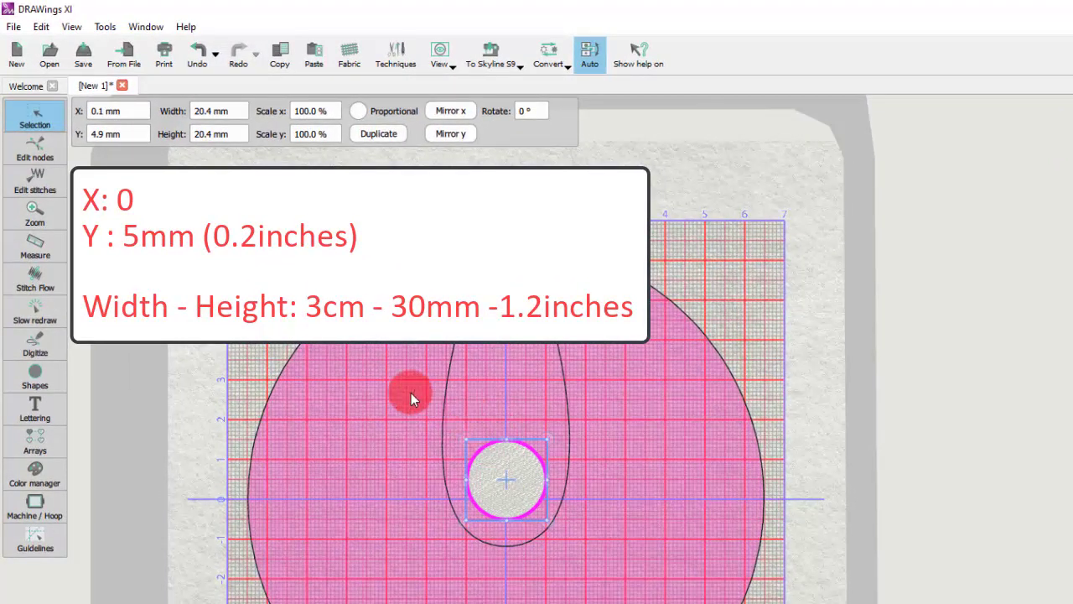
Position the small circle at X 0 mm and Y 5 mm.
double_click(96, 111)
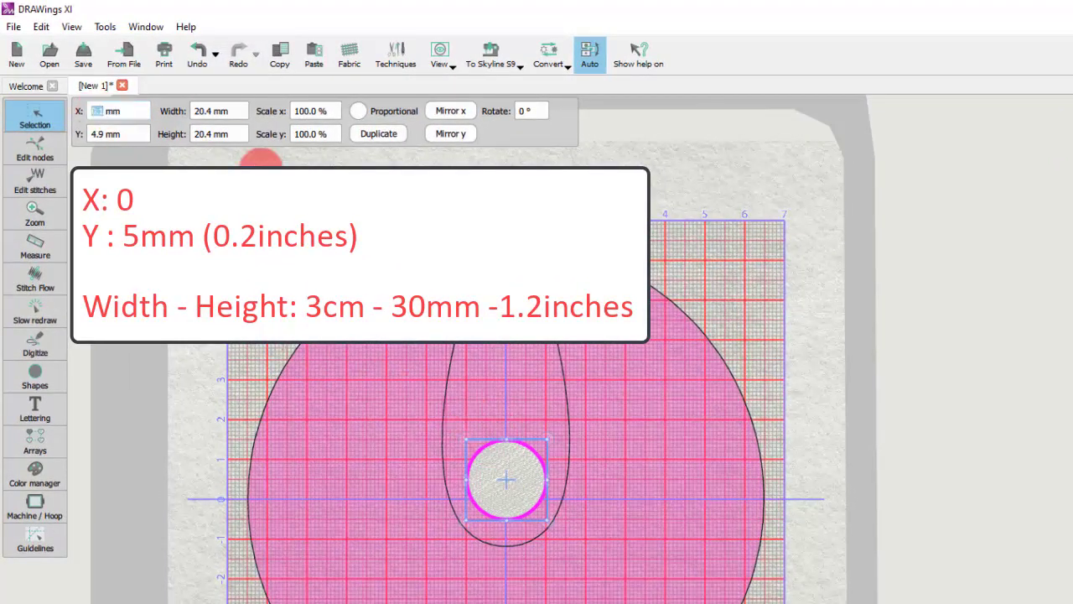
text(0)
key(Return)
double_click(107, 137)
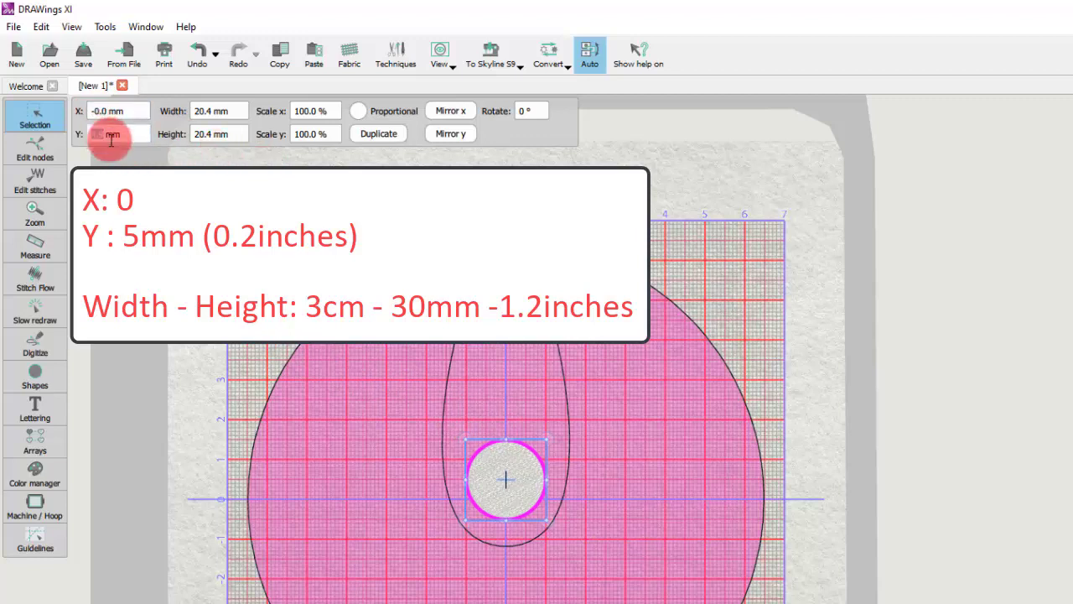
text(5)
key(Return)
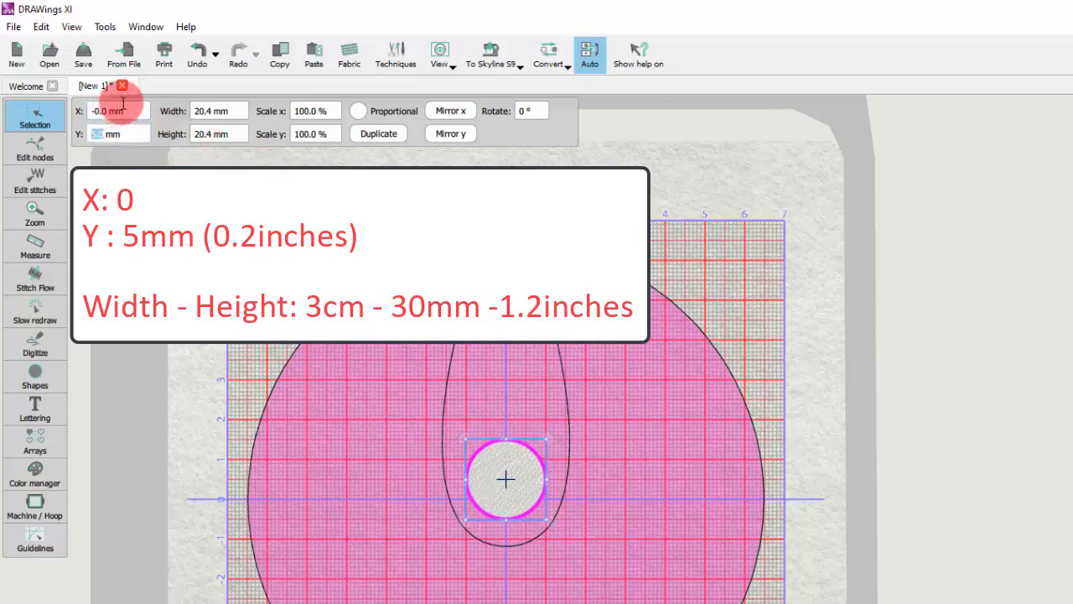
Set the small circle's width and height to 30 mm.
double_click(210, 111)
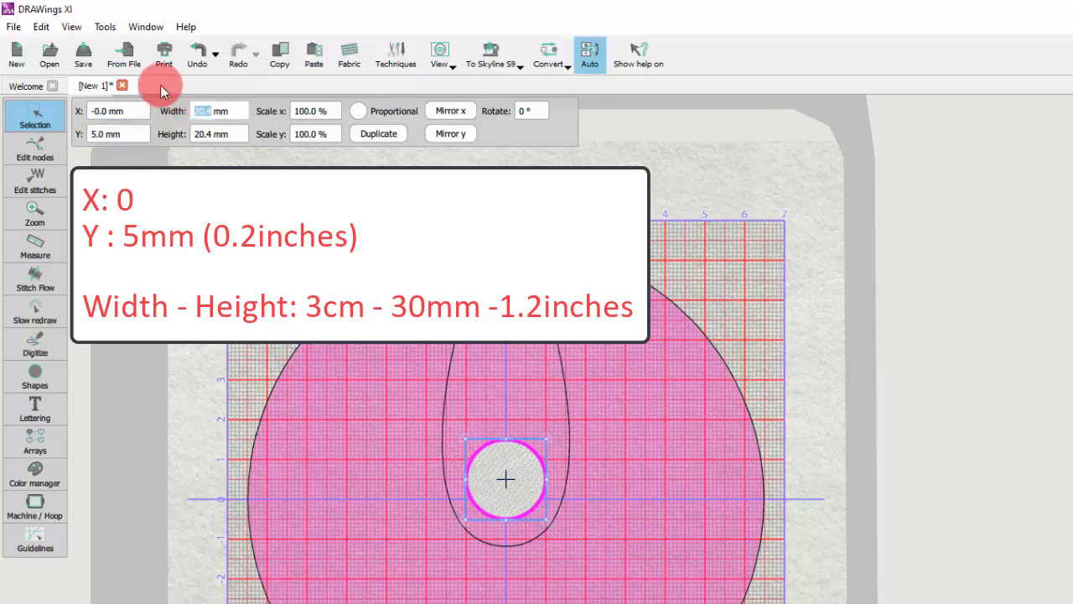
text(30)
key(Return)
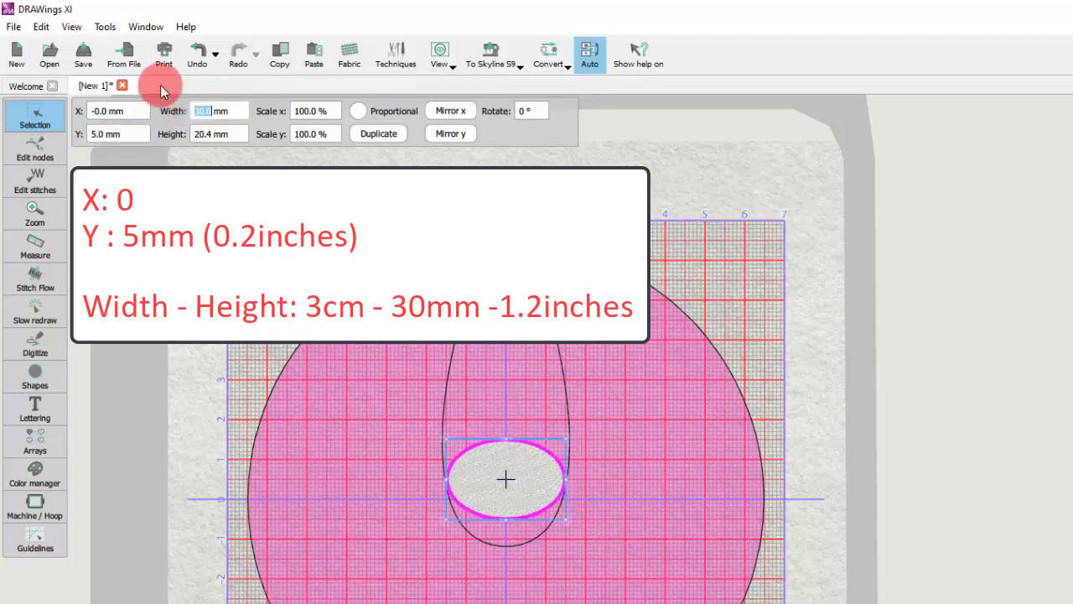
key(Tab)
text(30)
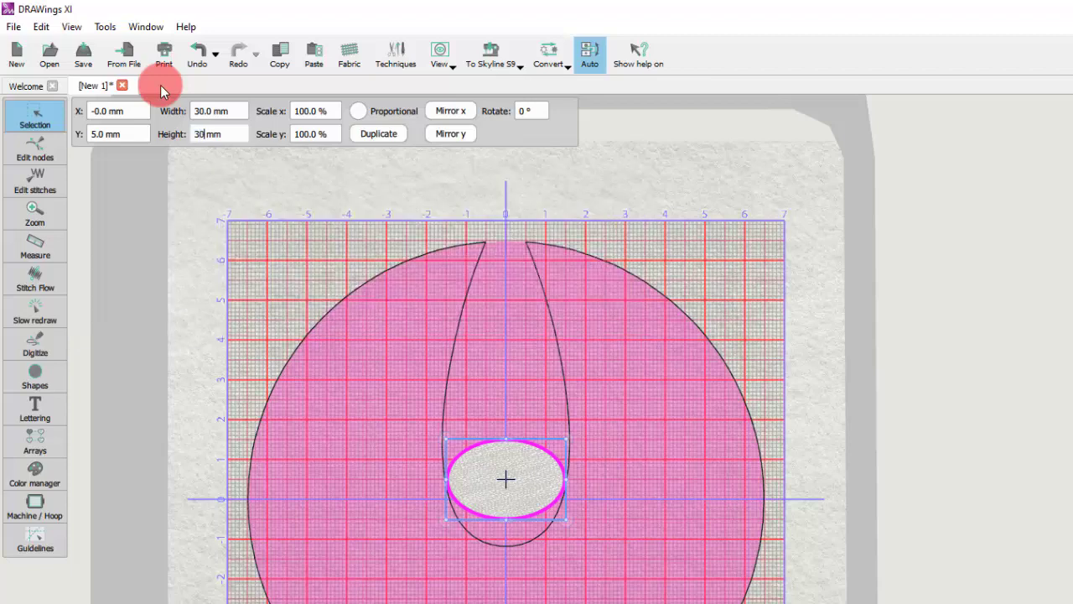
key(Return)
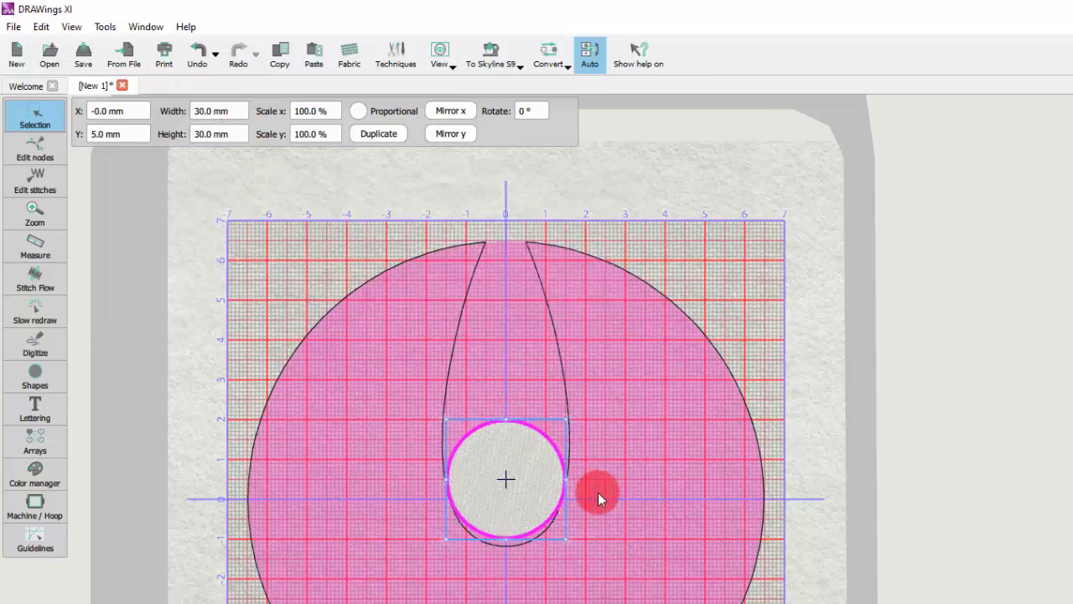
click(598, 492)
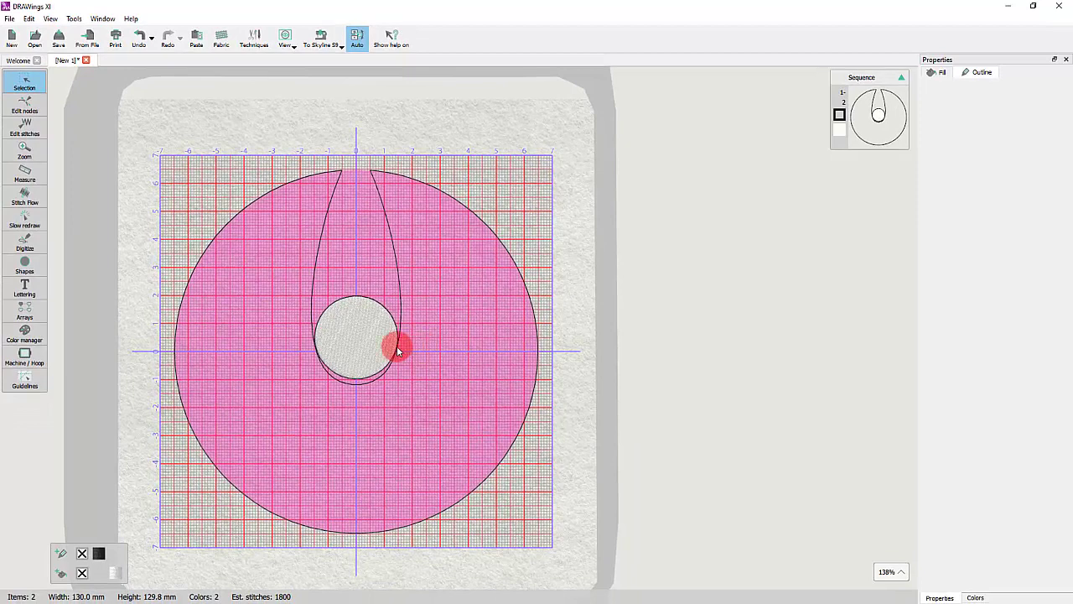
Remove the small circle's fill, keeping only its outline.
click(373, 337)
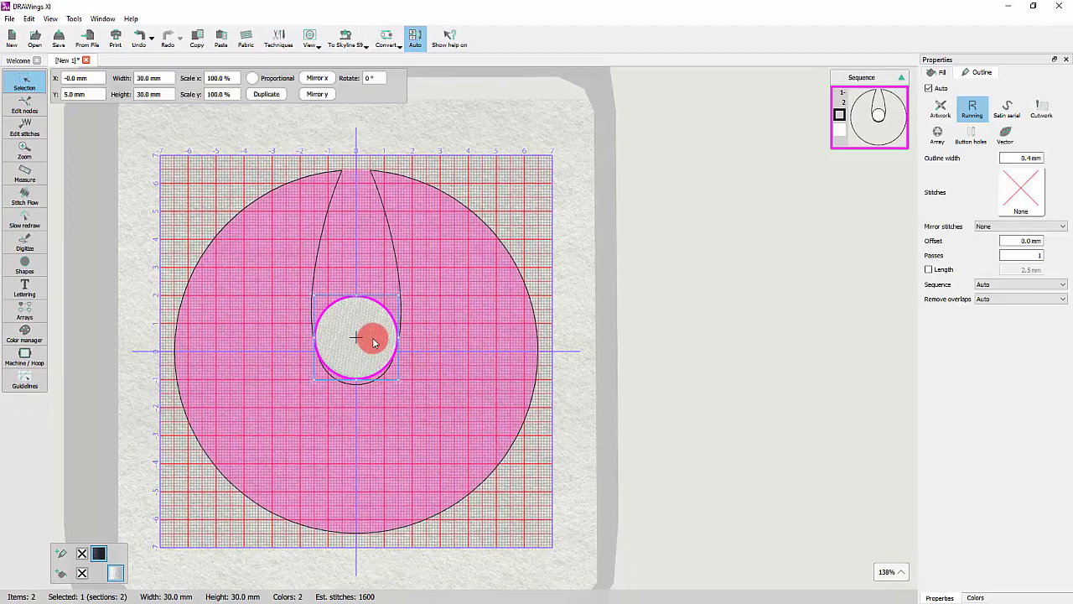
click(82, 573)
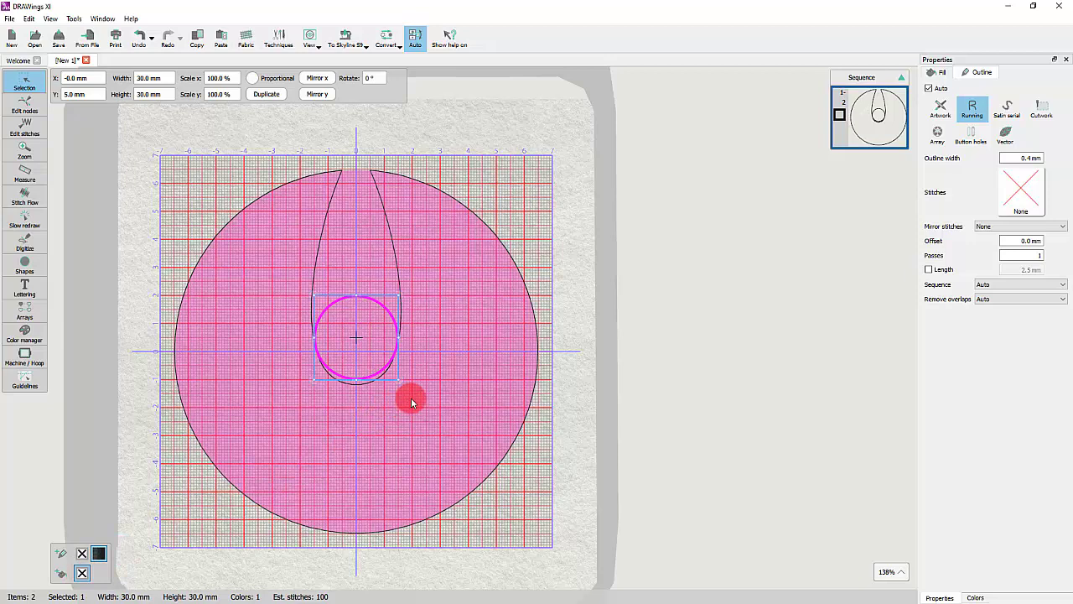
key(Escape)
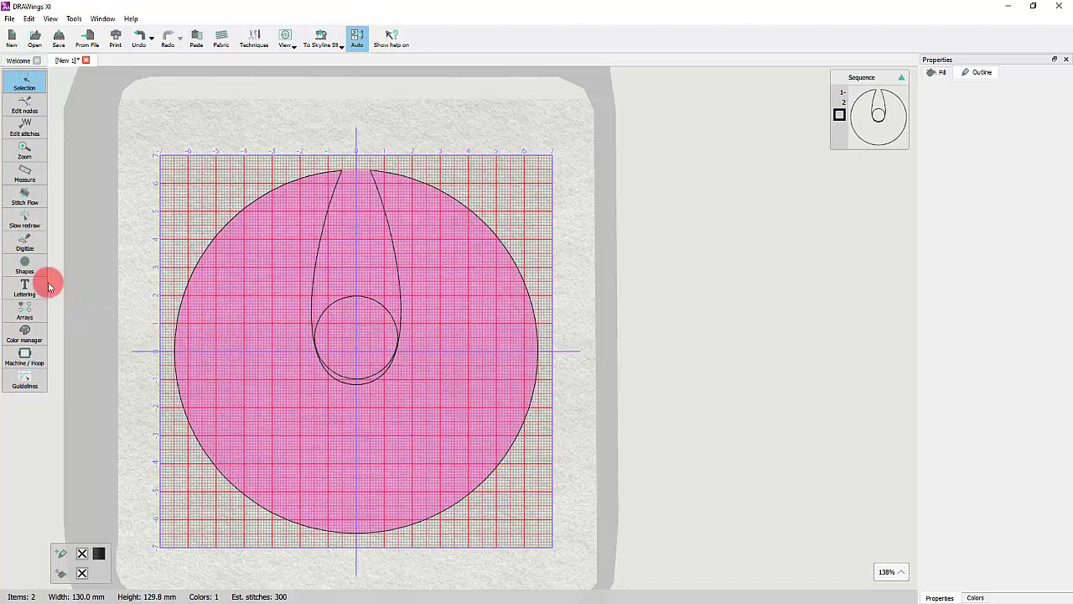
Draw a flat ellipse about 21.6 mm wide and 6.7 mm high just above the small circle.
click(24, 267)
scroll(338, 289, up, 3)
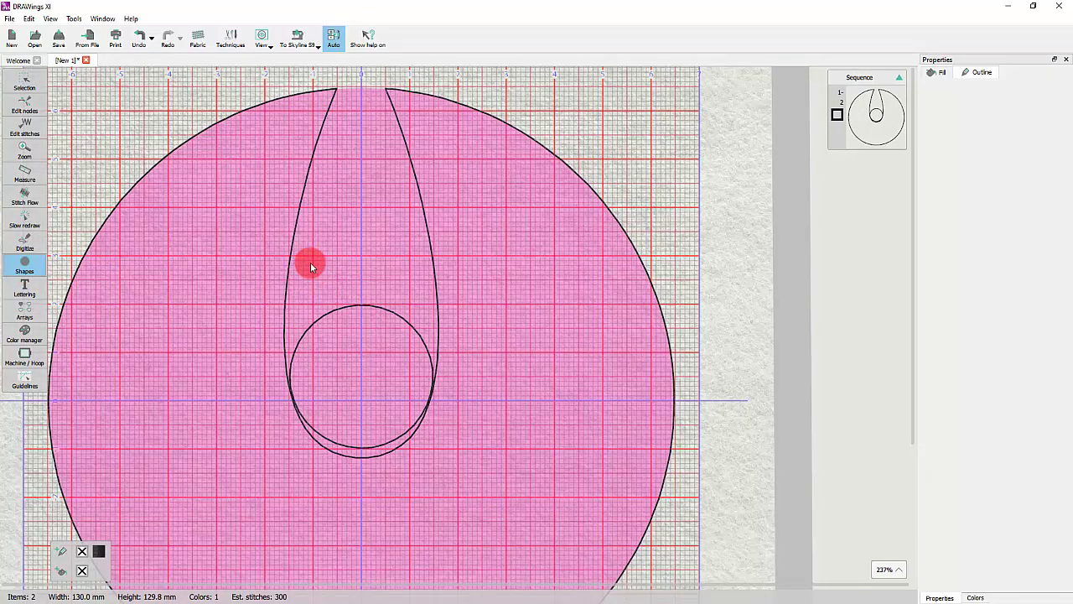
drag(312, 265, 410, 291)
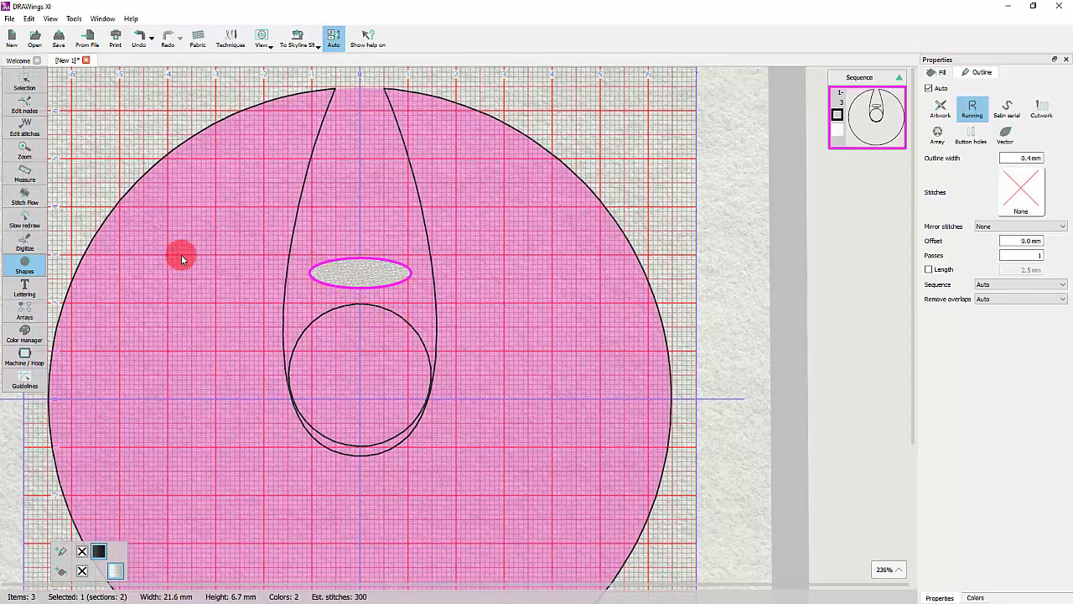
Draw a smaller ellipse about 15.7 mm wide and 2.8 mm high inside the flat ellipse.
scroll(362, 270, up, 3)
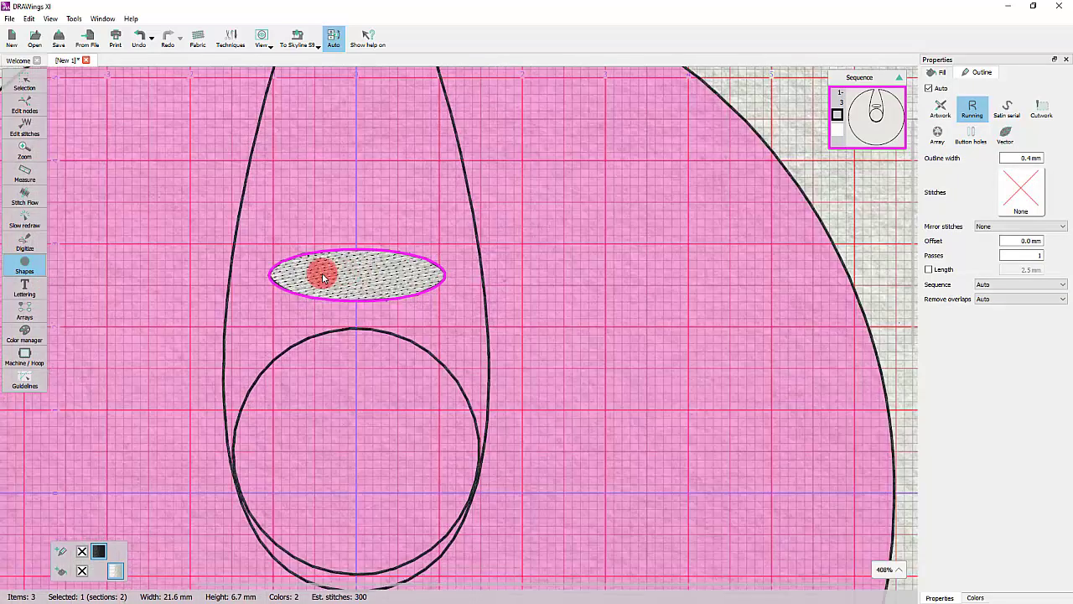
drag(295, 267, 423, 285)
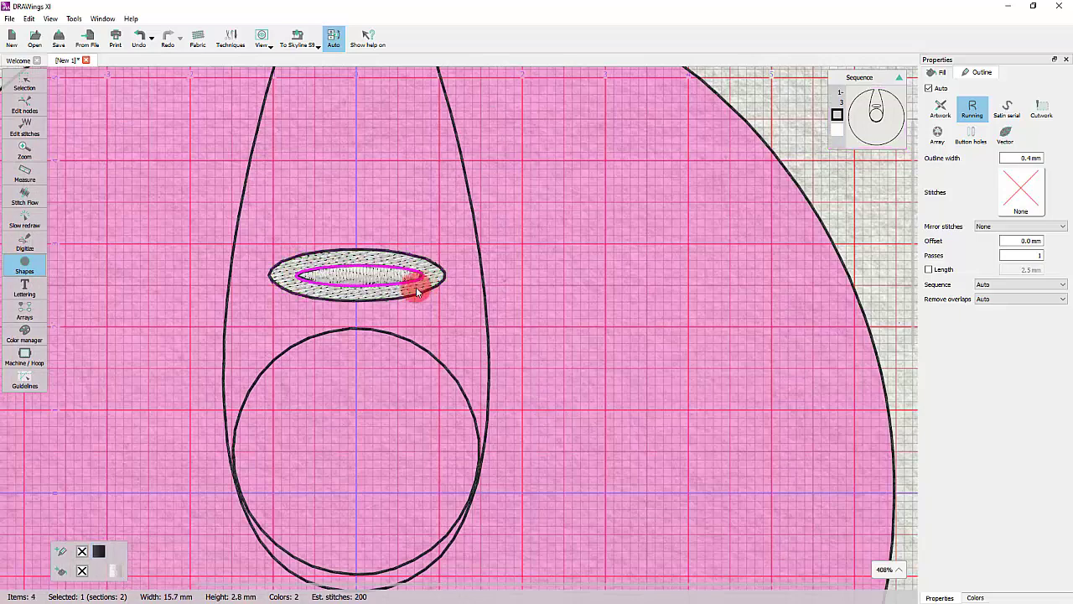
key(Escape)
click(426, 312)
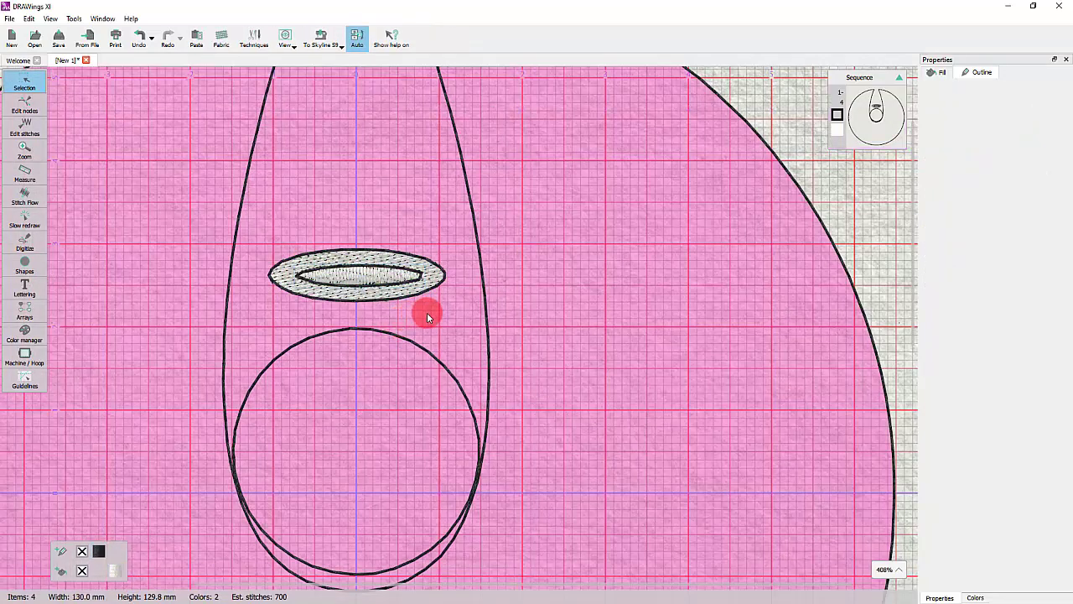
Trim the outer flat ellipse with the smaller ellipse inside it to form a ring.
click(388, 277)
shift+click(377, 253)
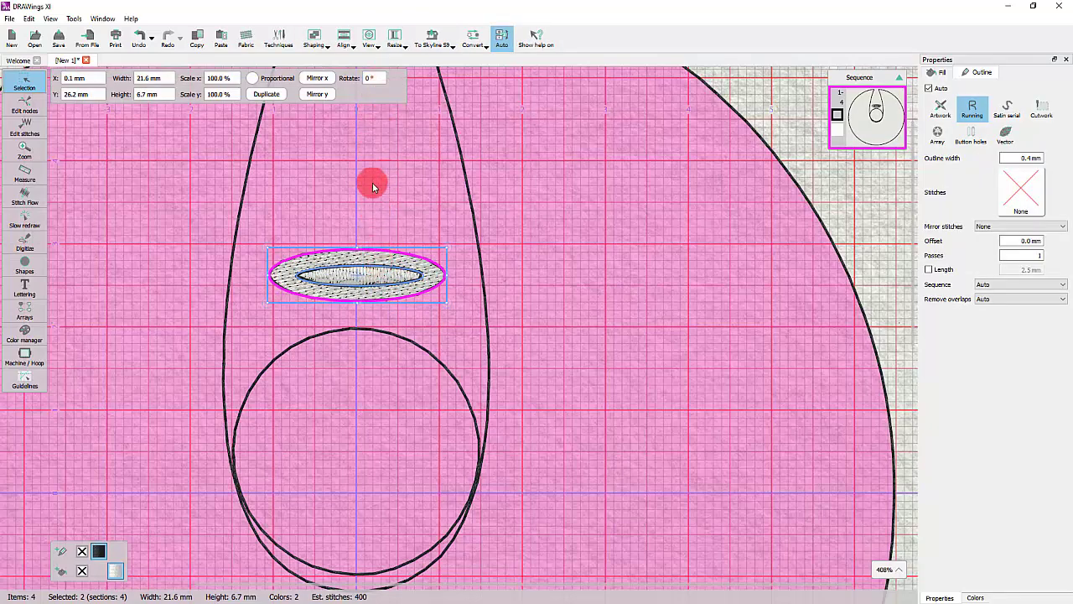
click(315, 38)
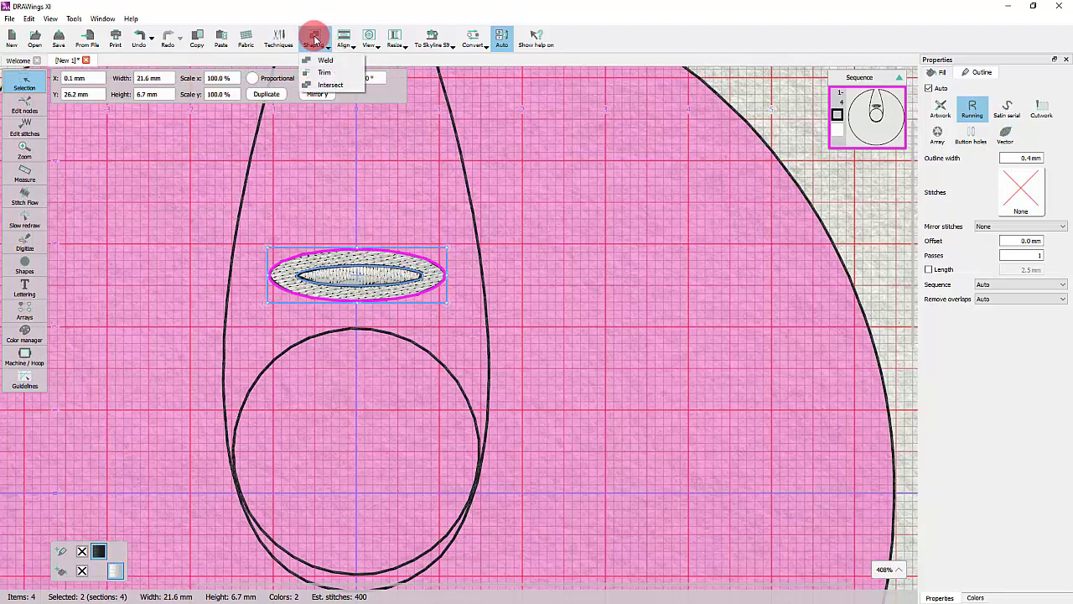
click(323, 73)
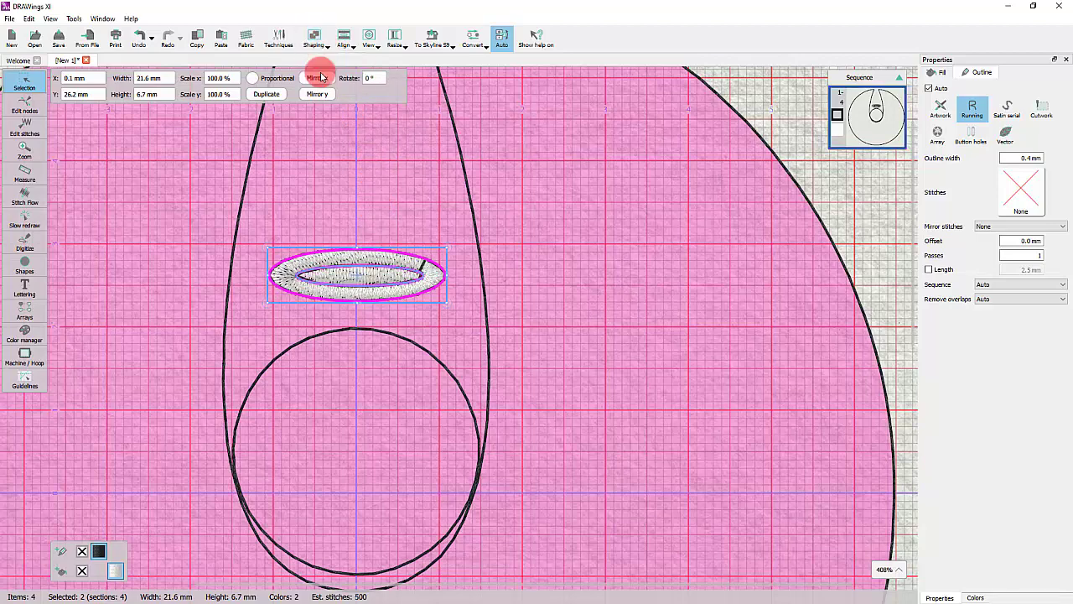
click(352, 194)
Move the small inner ellipse out of the ring and delete it.
click(371, 278)
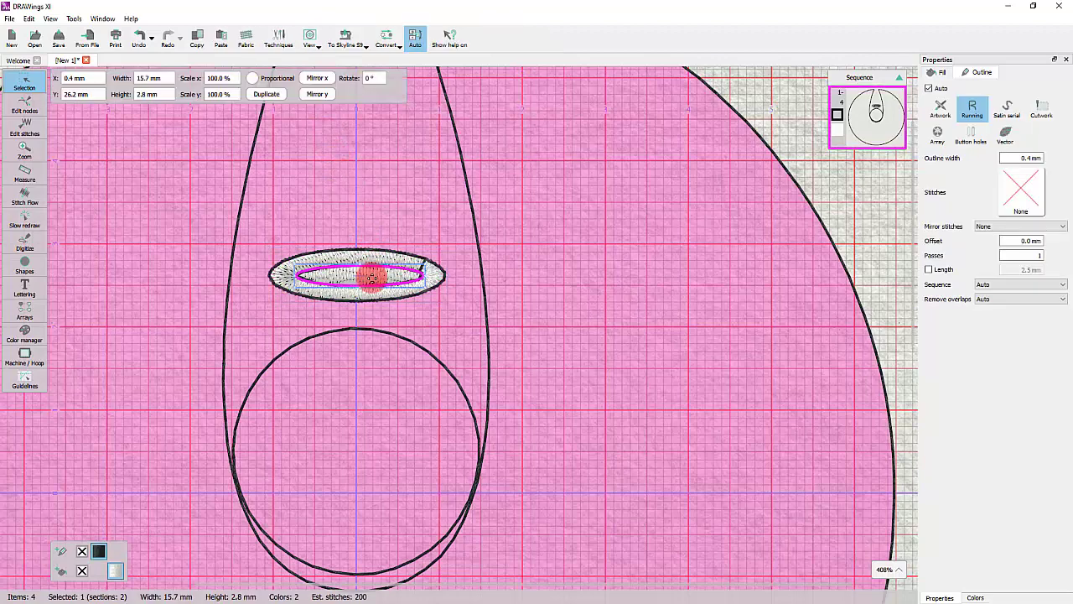
drag(371, 270, 388, 214)
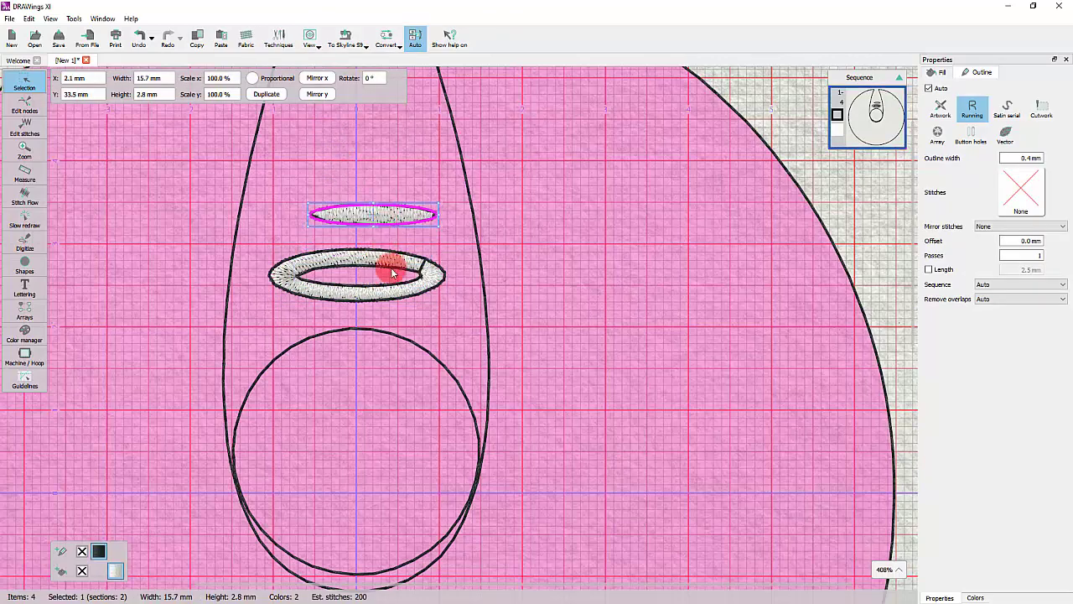
click(395, 224)
click(404, 219)
key(Delete)
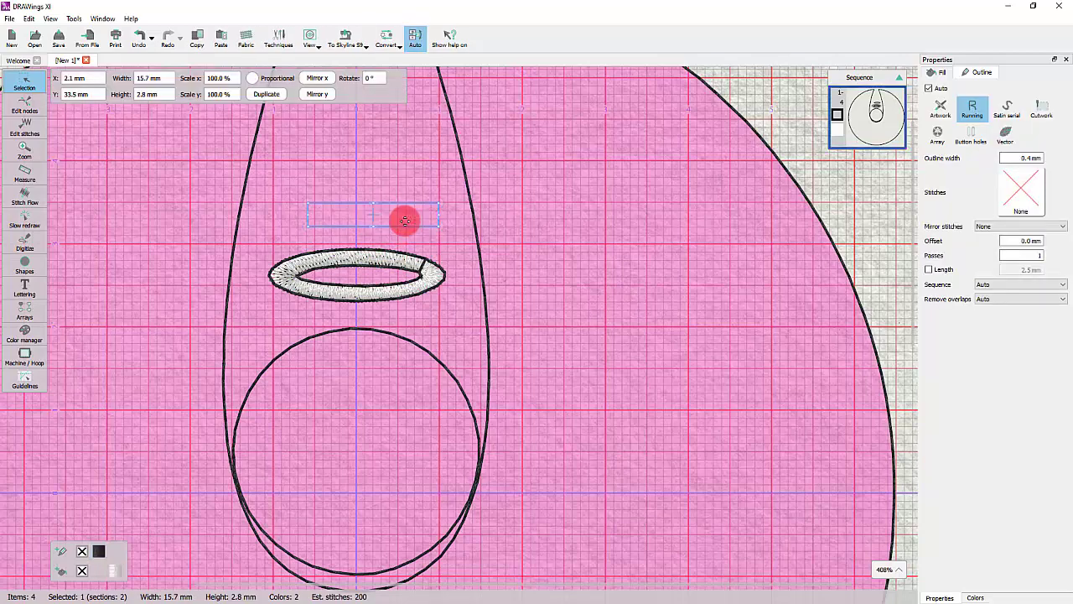
Remove the outline from the elliptical ring, keeping only its satin fill.
click(386, 298)
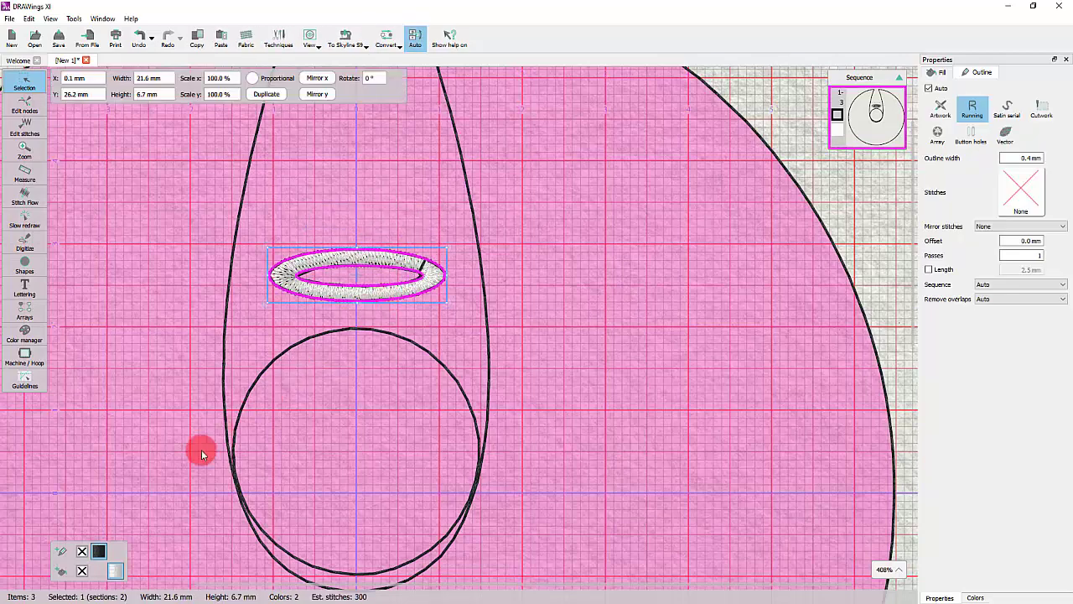
click(82, 551)
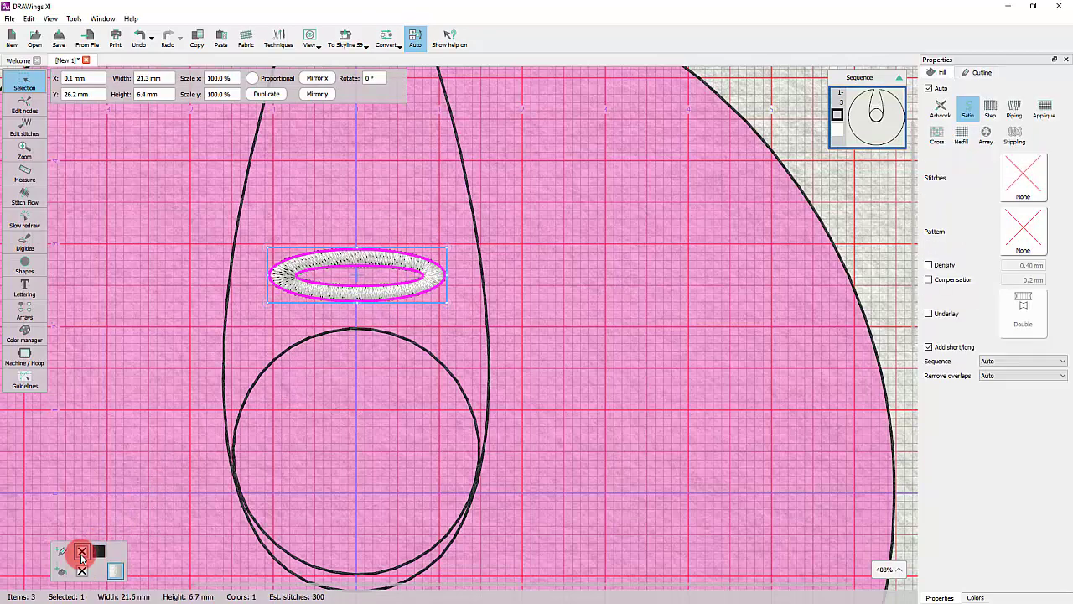
click(325, 420)
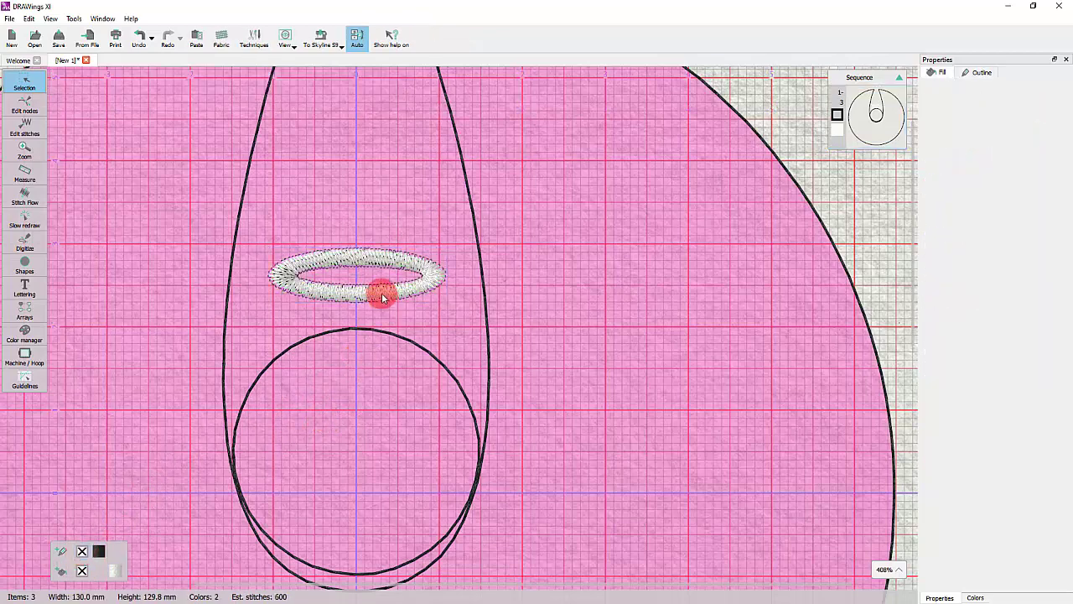
Change the satin fill of the halo ring to the Coats Sylko thread color B1214 Pale Beige.
click(382, 293)
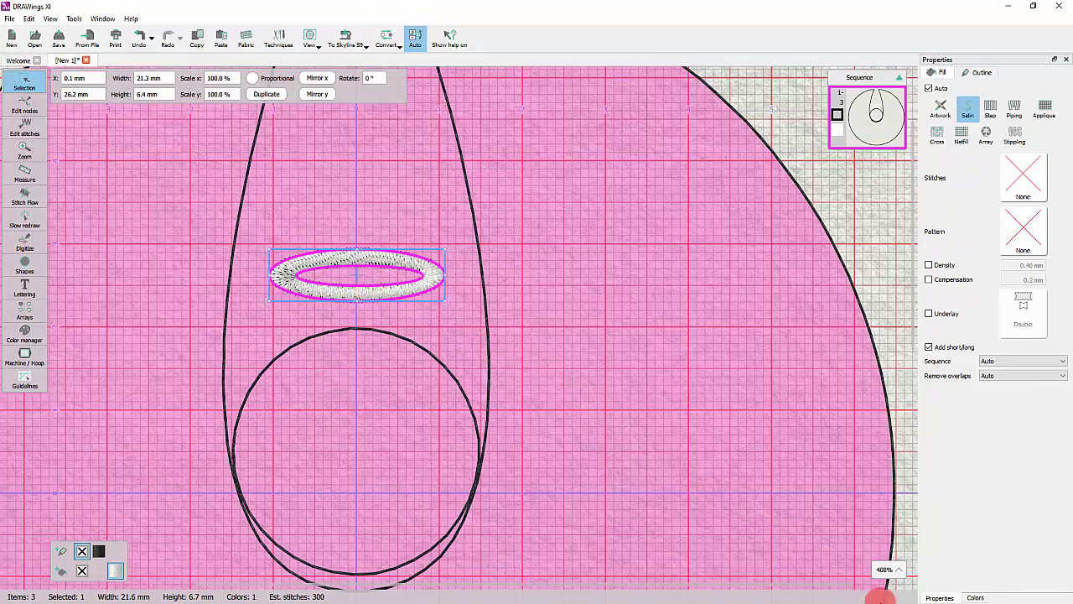
click(975, 597)
scroll(992, 359, down, 2)
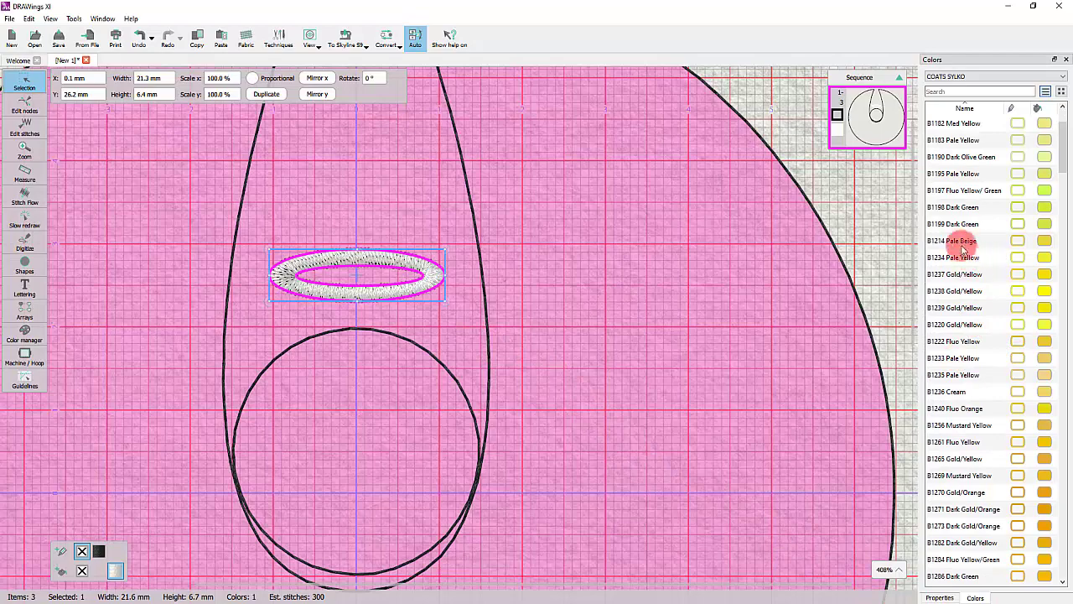
click(1044, 243)
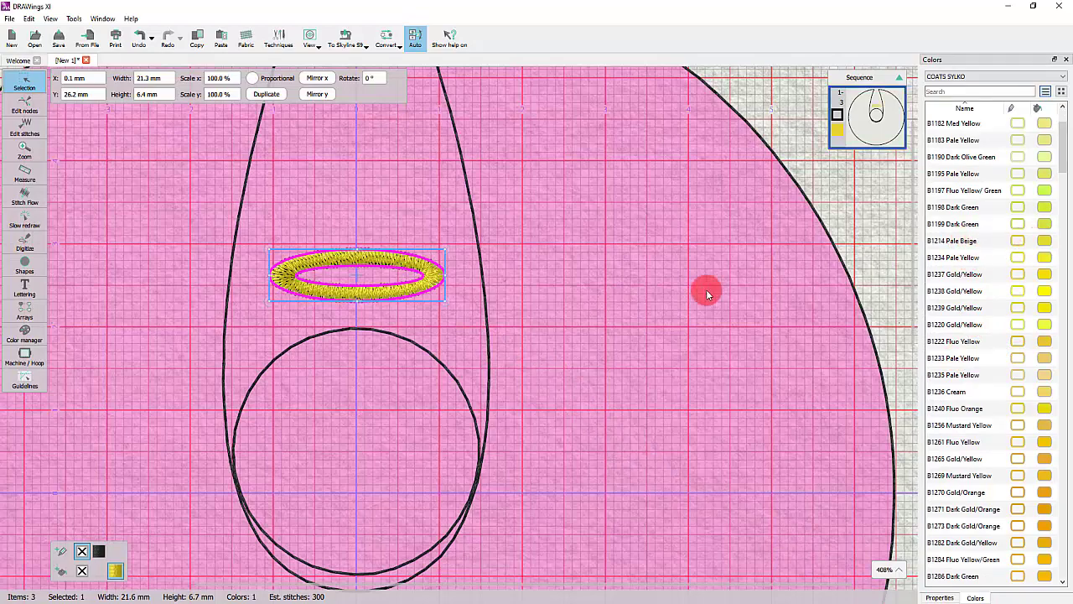
click(459, 316)
scroll(394, 252, down, 4)
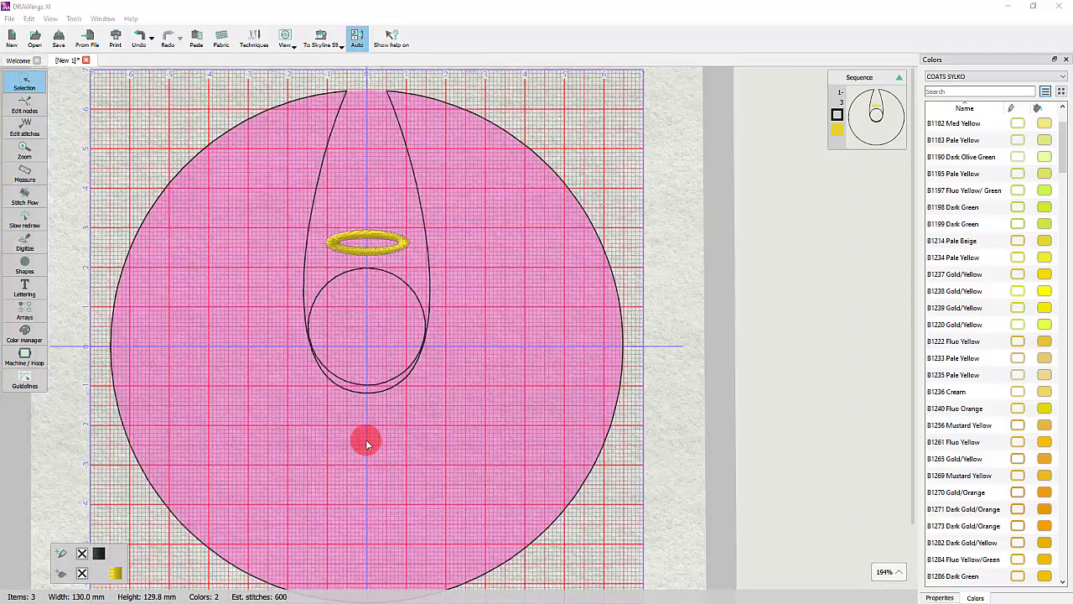
Digitize a horizontal line about 40.6 mm long from the left edge of the large circle inward, just below the center axis.
click(364, 438)
click(25, 244)
click(64, 237)
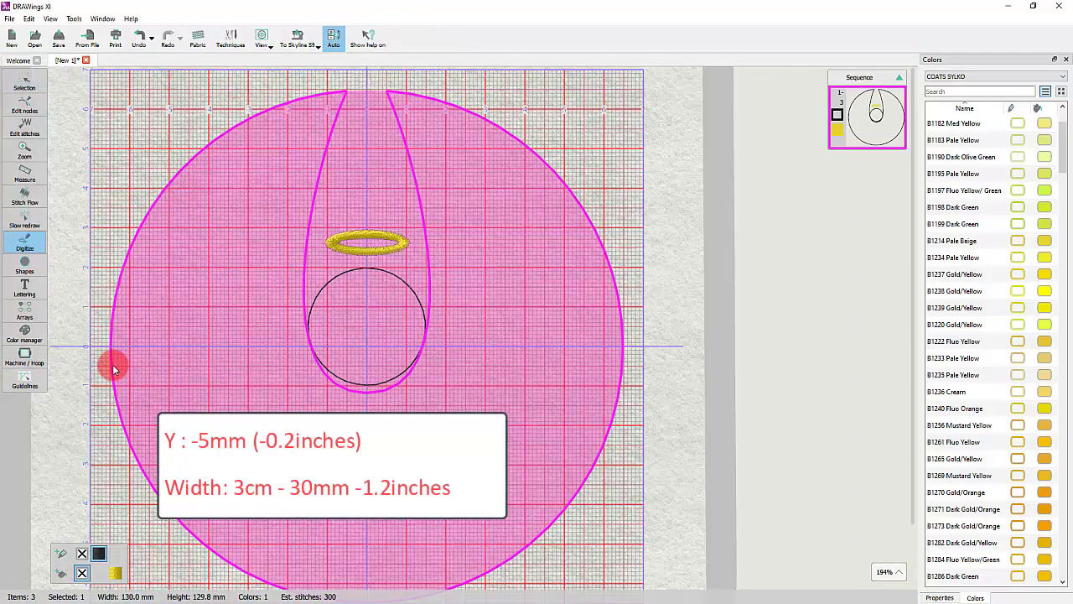
click(112, 366)
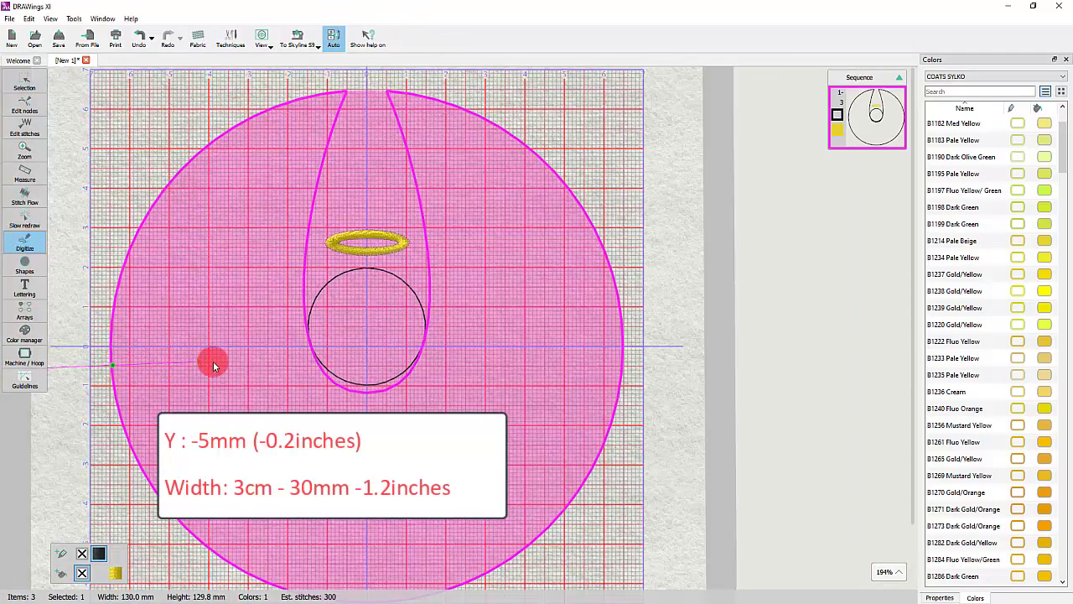
right_click(271, 364)
key(Return)
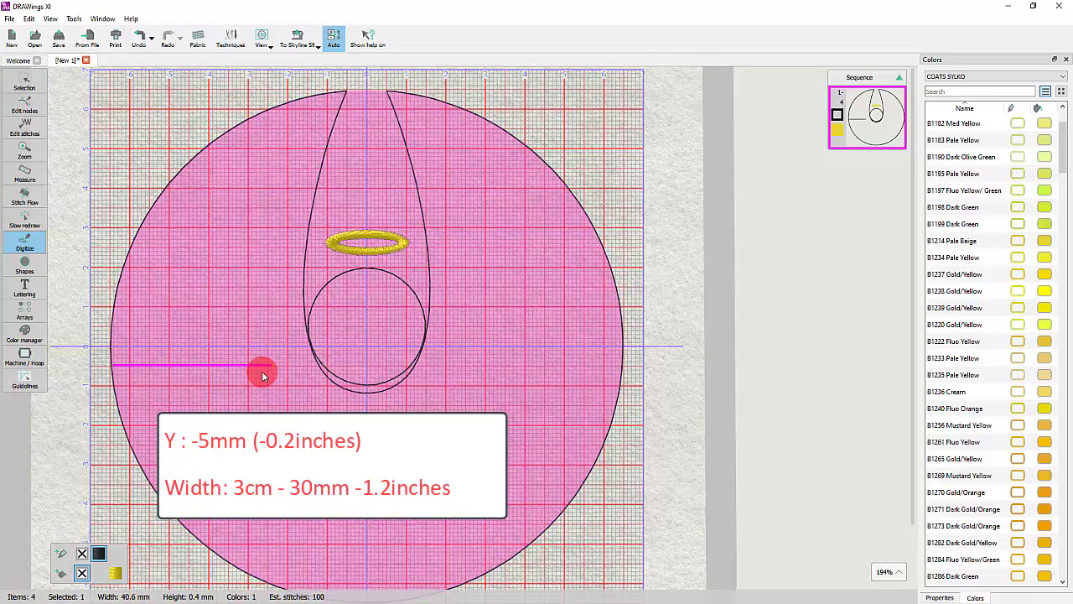
key(Escape)
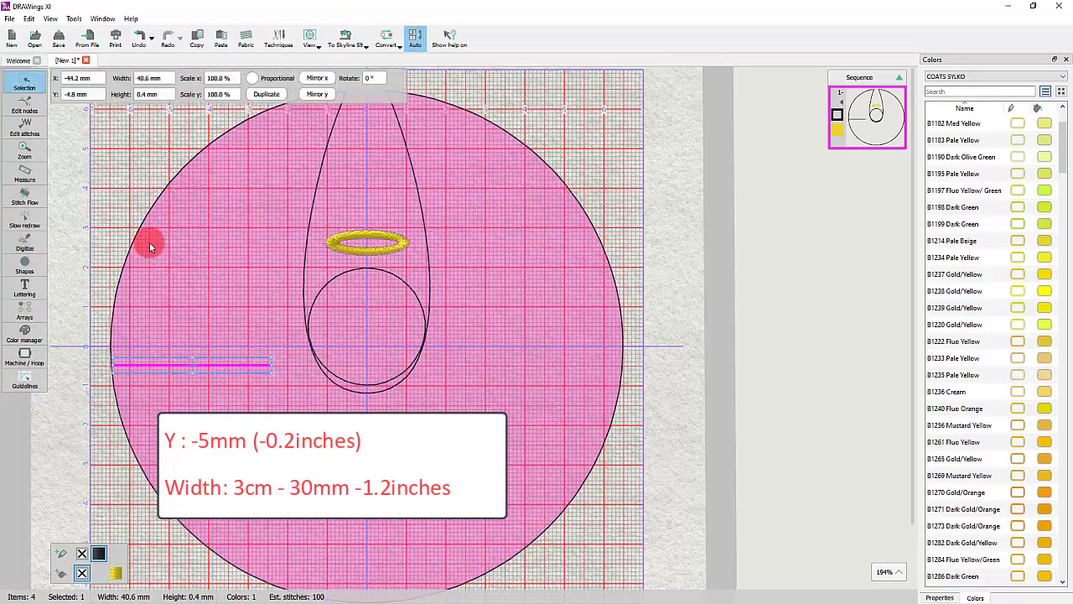
Set the horizontal line's Y position to -5 mm and its width to 30 mm.
double_click(74, 93)
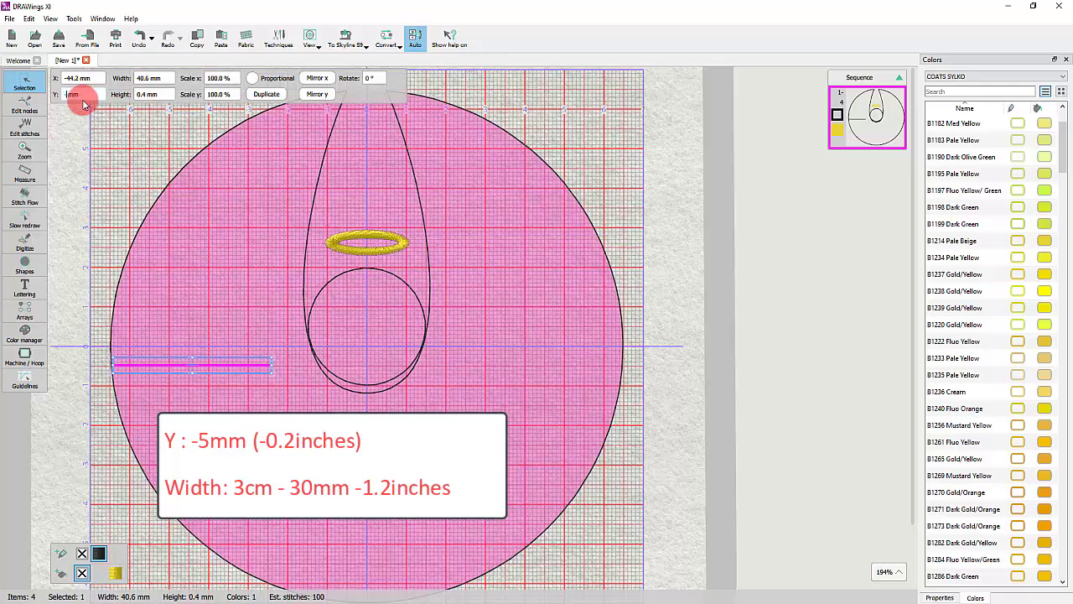
text(-5)
double_click(144, 78)
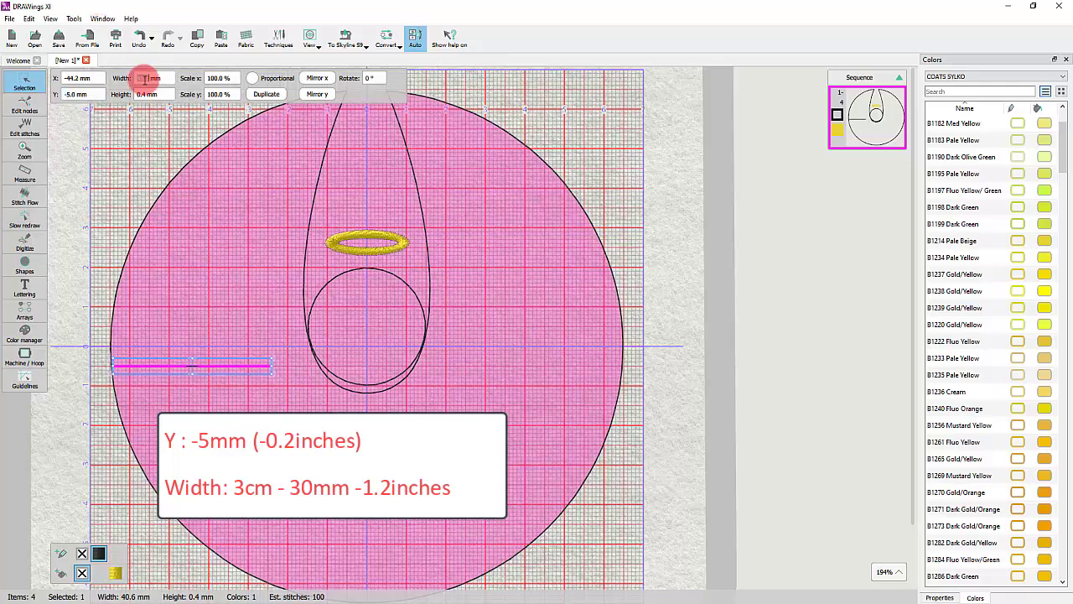
key(Return)
key(Return)
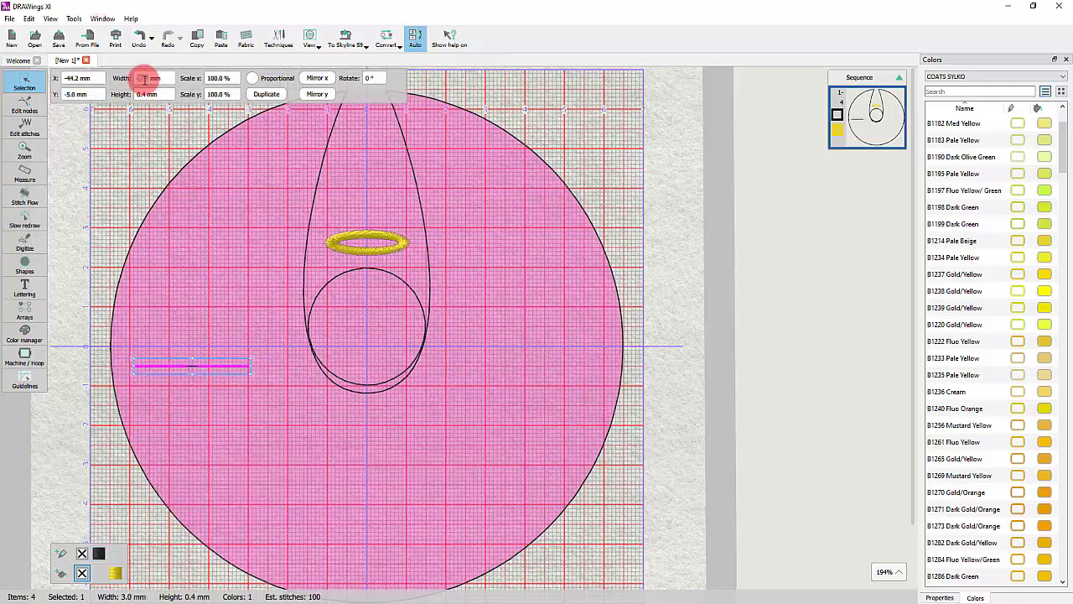
Align the line with the large circle's left edge and place a copy starting at the teardrop's right side, at about X 26.8 mm.
drag(203, 368, 508, 366)
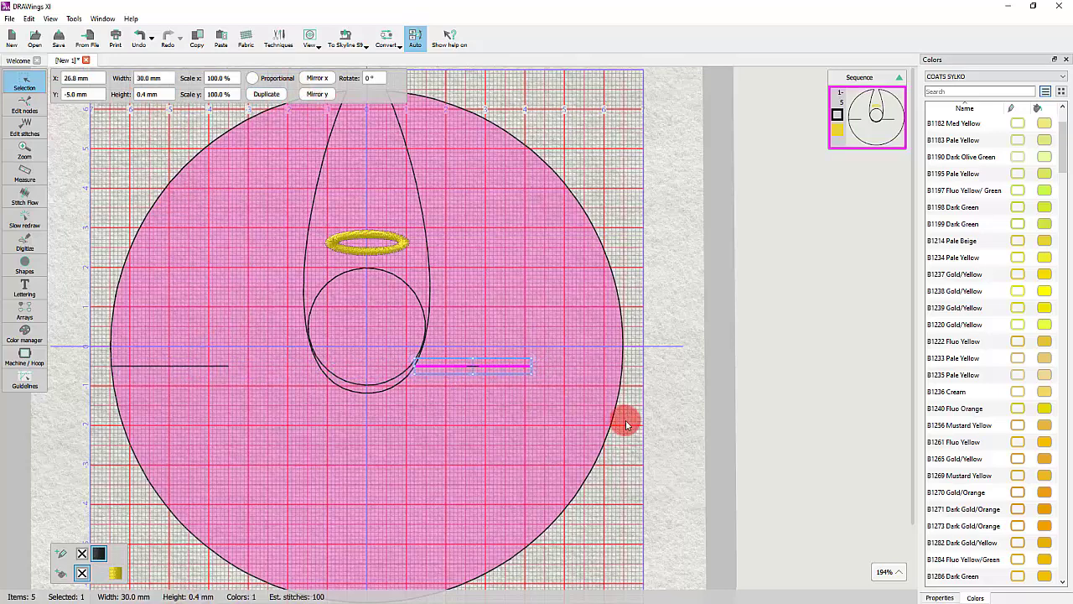
click(590, 375)
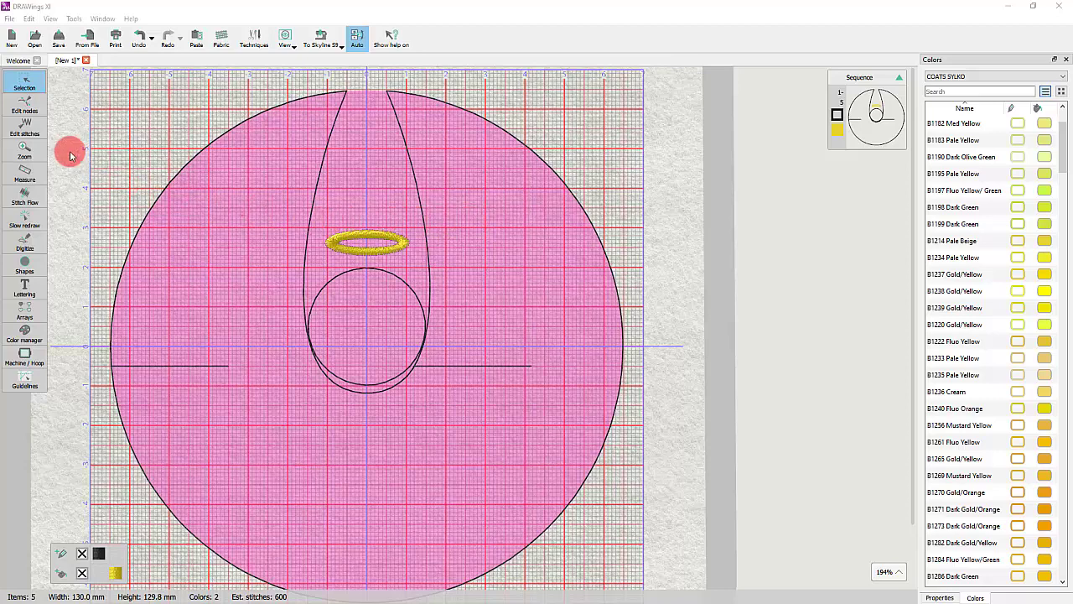
Add four nodes to the teardrop outline: one per side above the halo and one per side at the inner circle's mid-height.
click(35, 109)
click(319, 208)
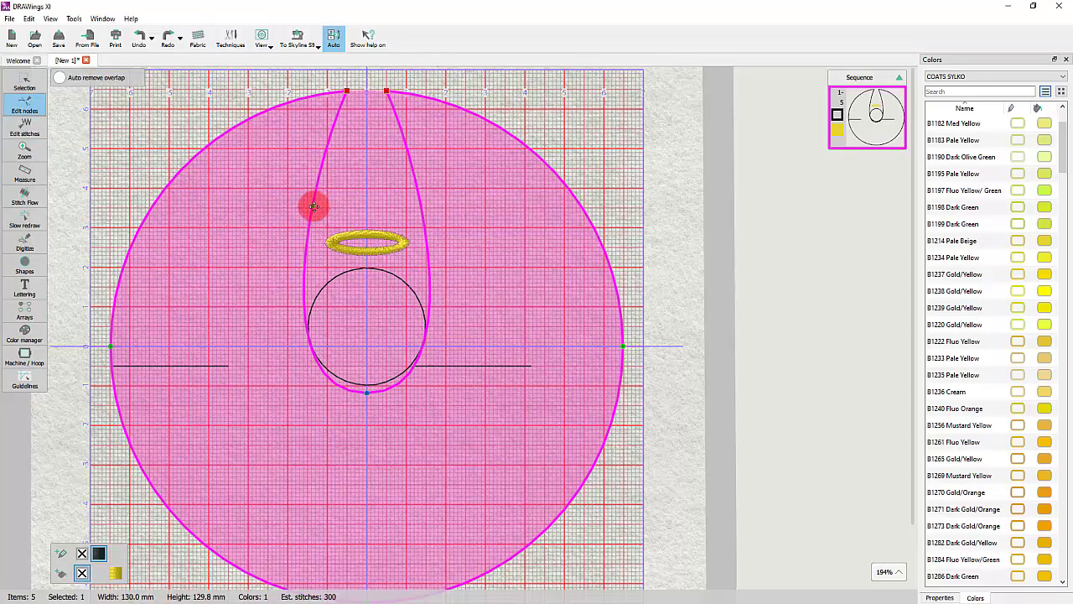
click(312, 209)
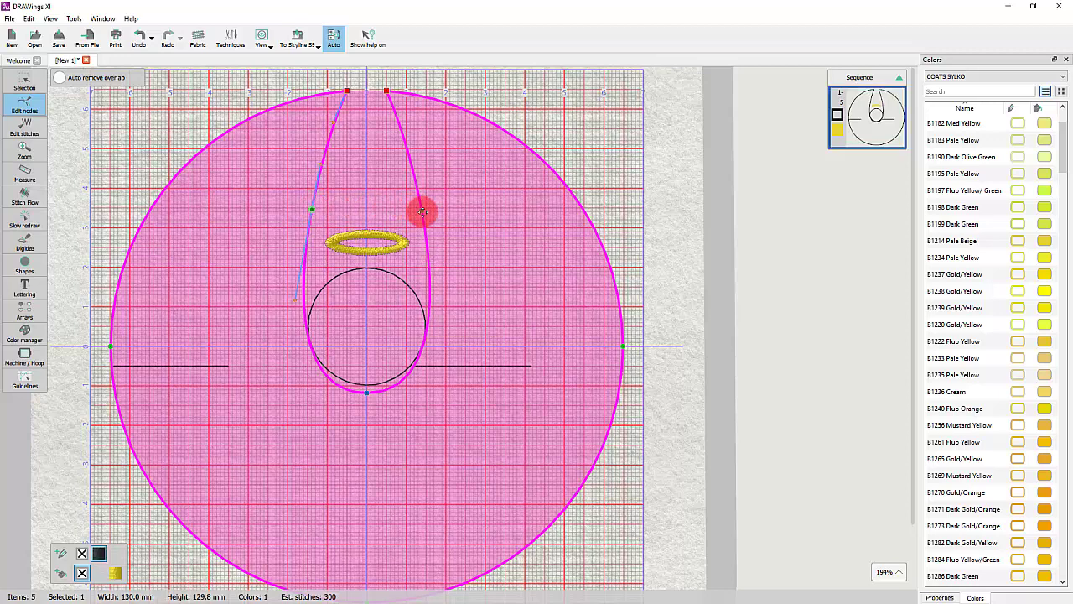
click(422, 207)
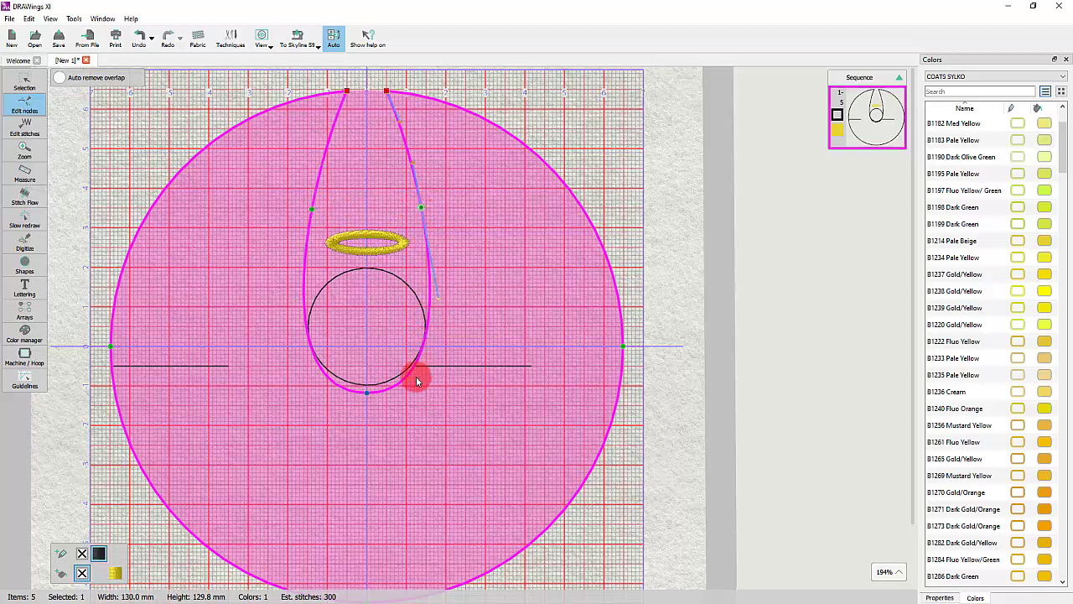
click(428, 327)
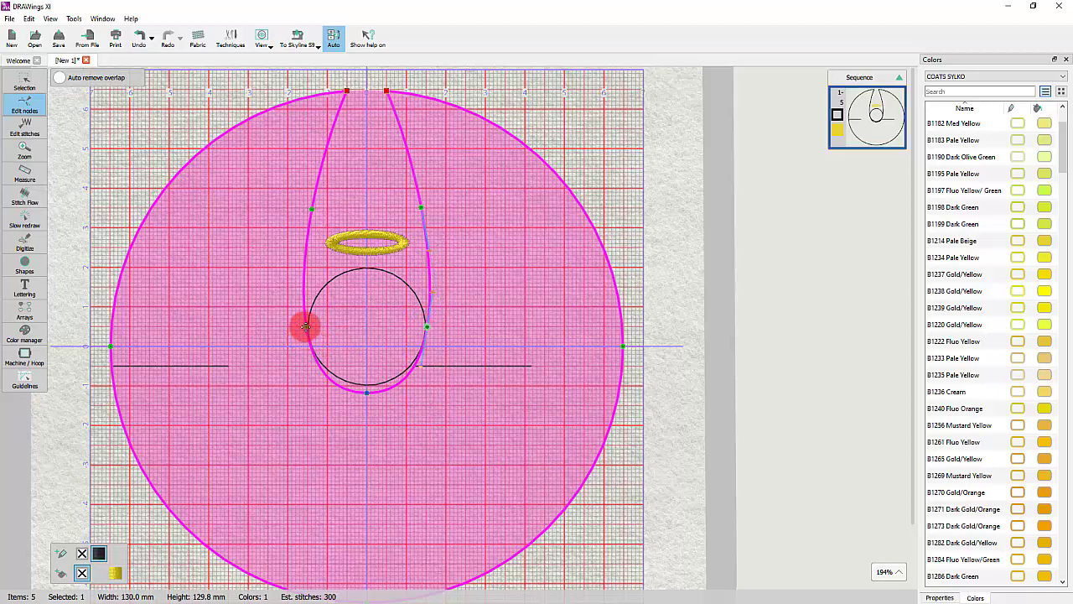
click(306, 327)
Convert the two lower side nodes of the teardrop to auto smooth nodes.
drag(264, 309, 448, 333)
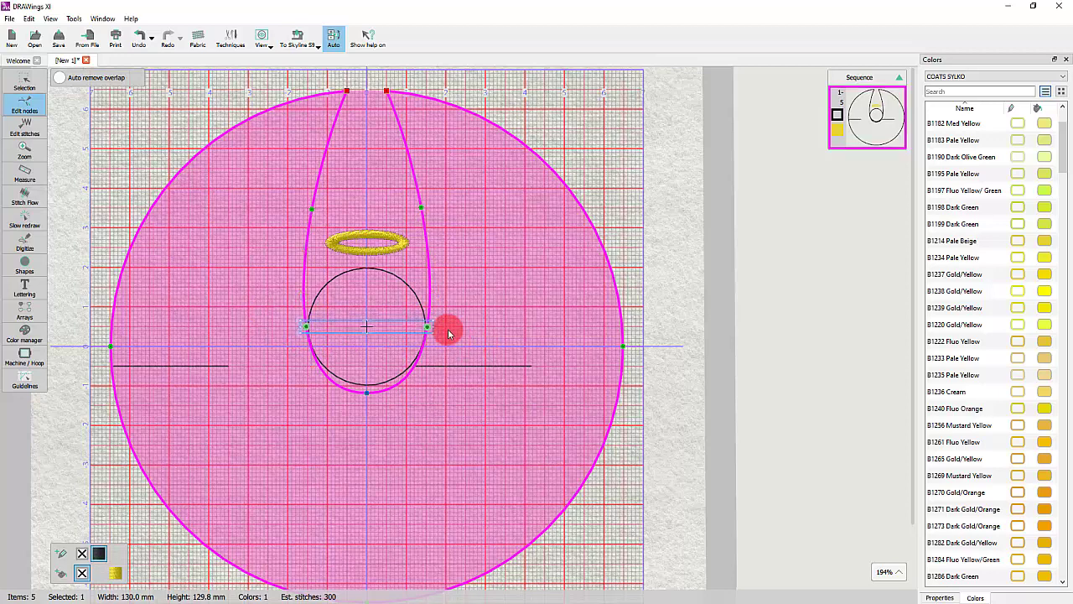
right_click(408, 330)
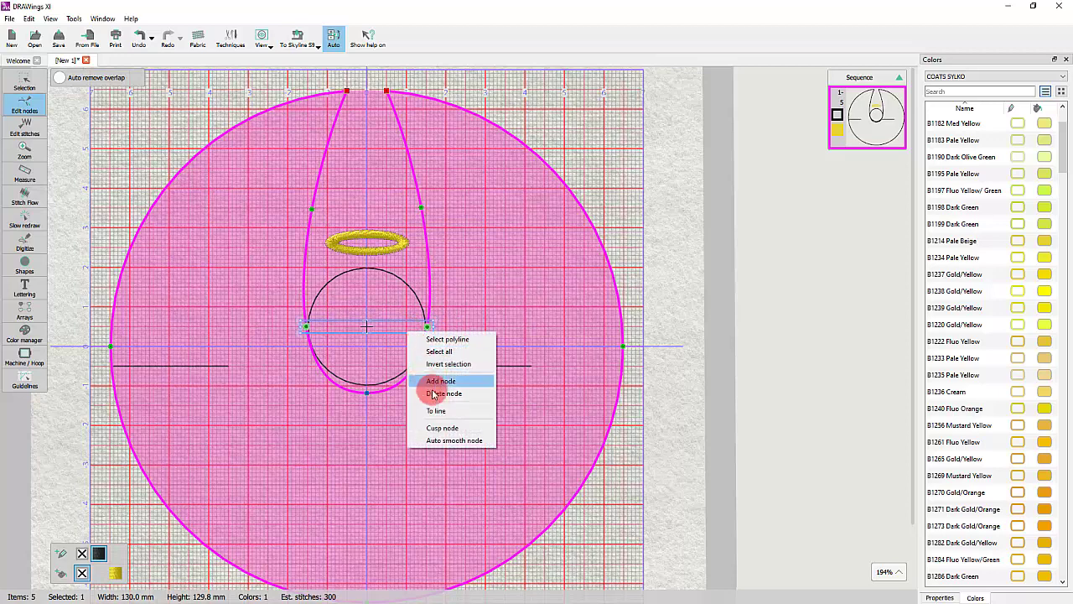
click(446, 439)
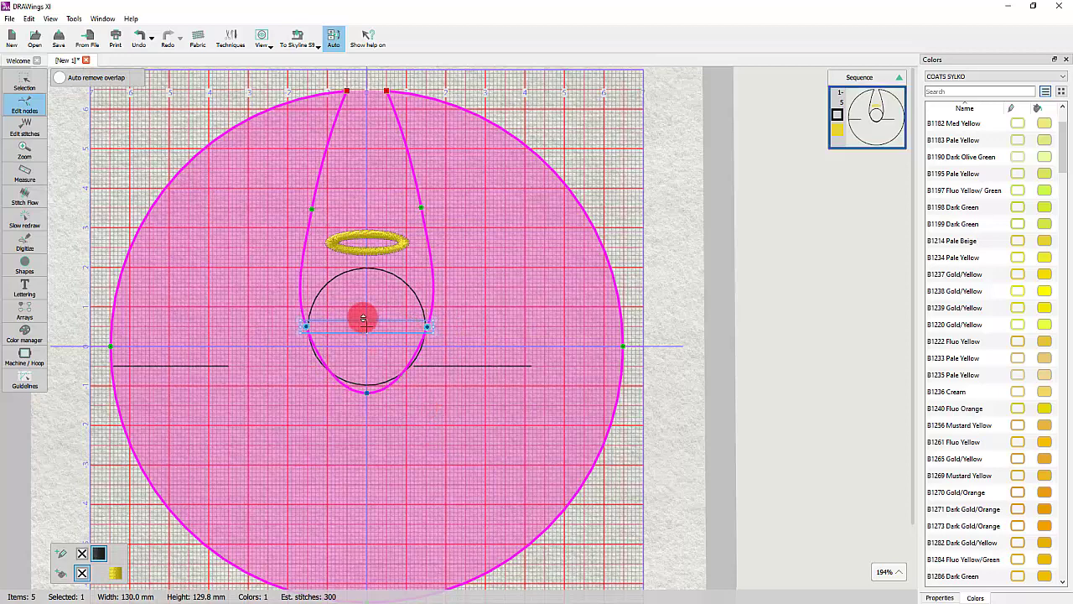
Convert the two nodes above the halo to cusp nodes and bring them inward to narrow the opening into a neck.
drag(297, 192, 444, 225)
right_click(413, 208)
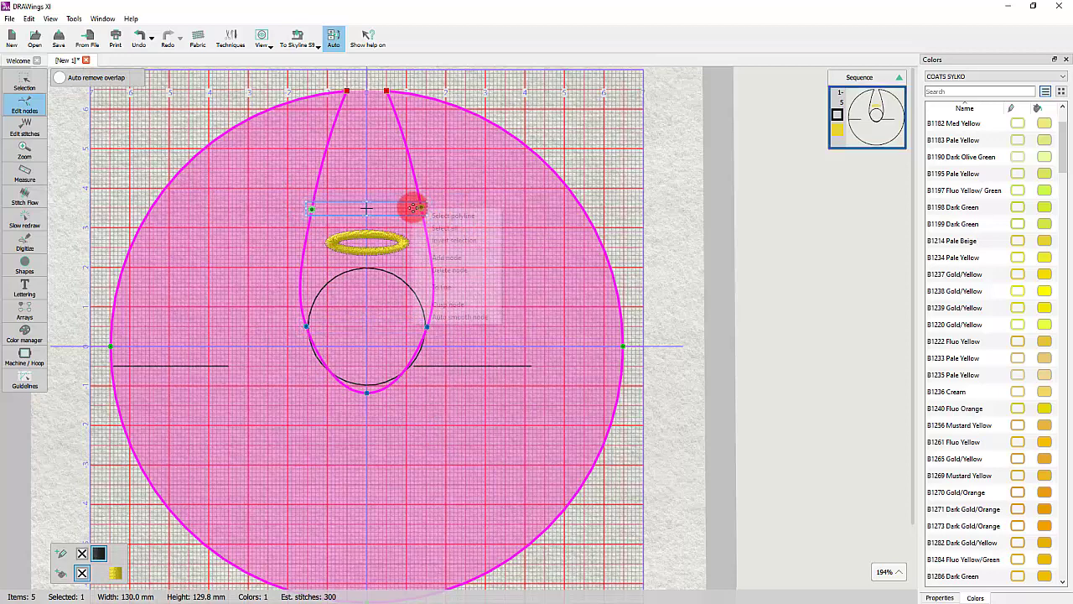
click(445, 307)
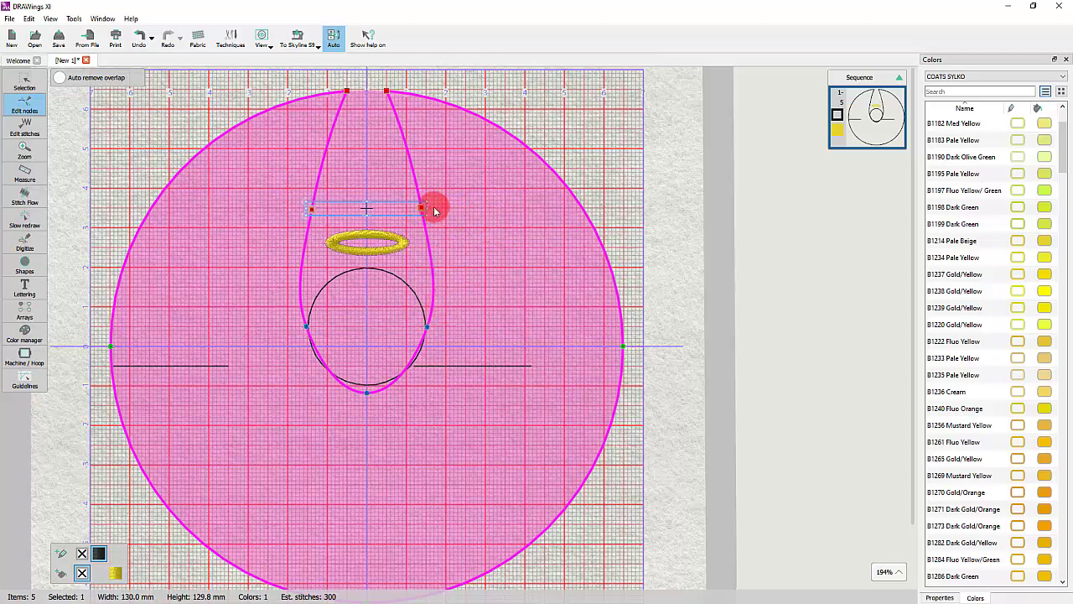
drag(428, 209, 391, 215)
Straighten both sides of the neck between the circle's top edge and the cusp nodes into lines.
click(343, 152)
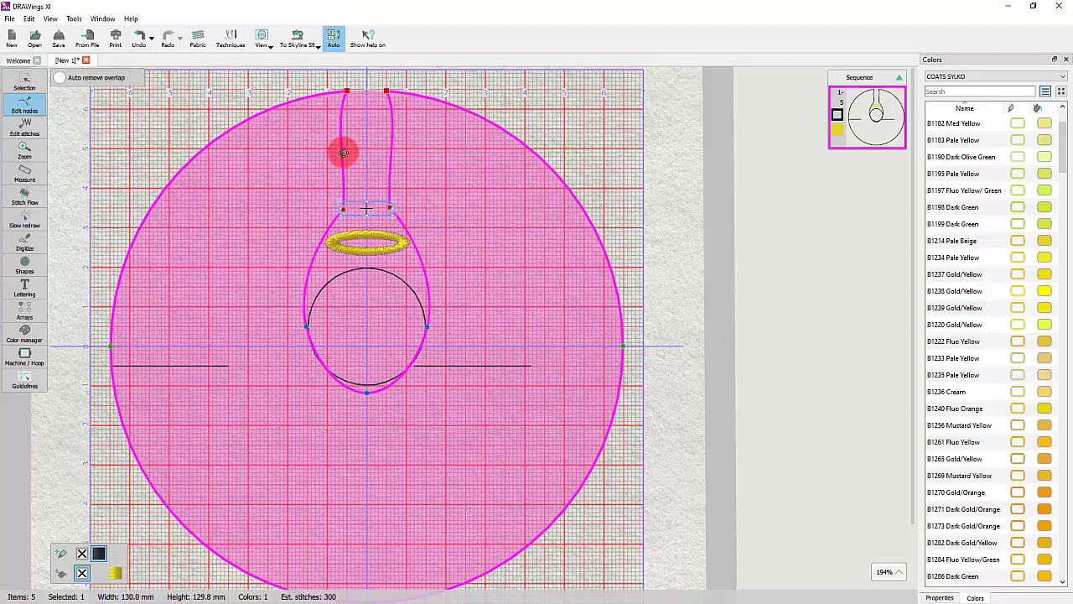
right_click(342, 152)
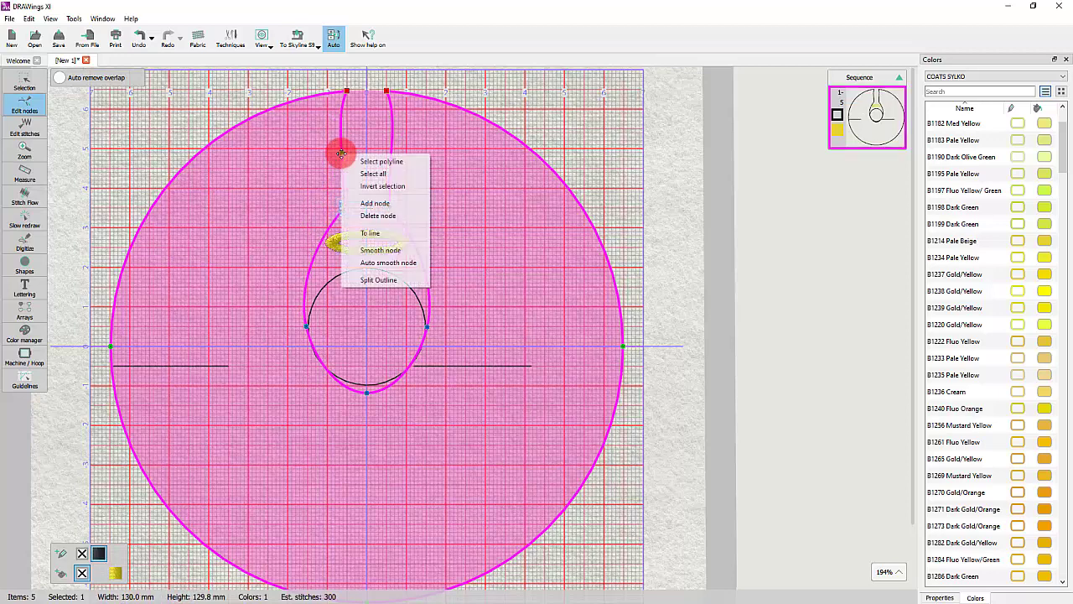
click(372, 232)
right_click(390, 171)
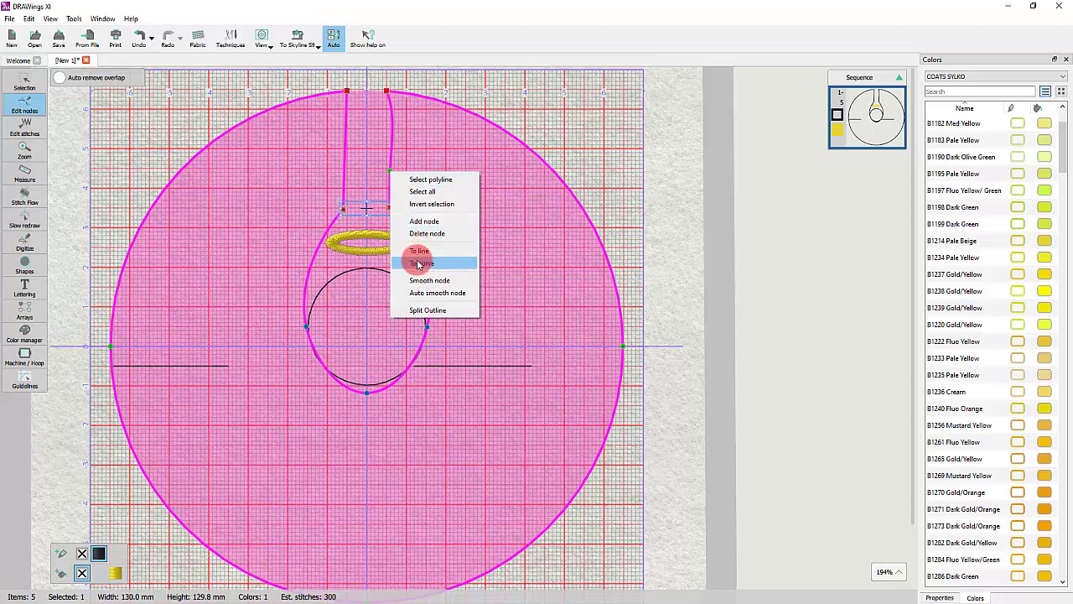
click(419, 264)
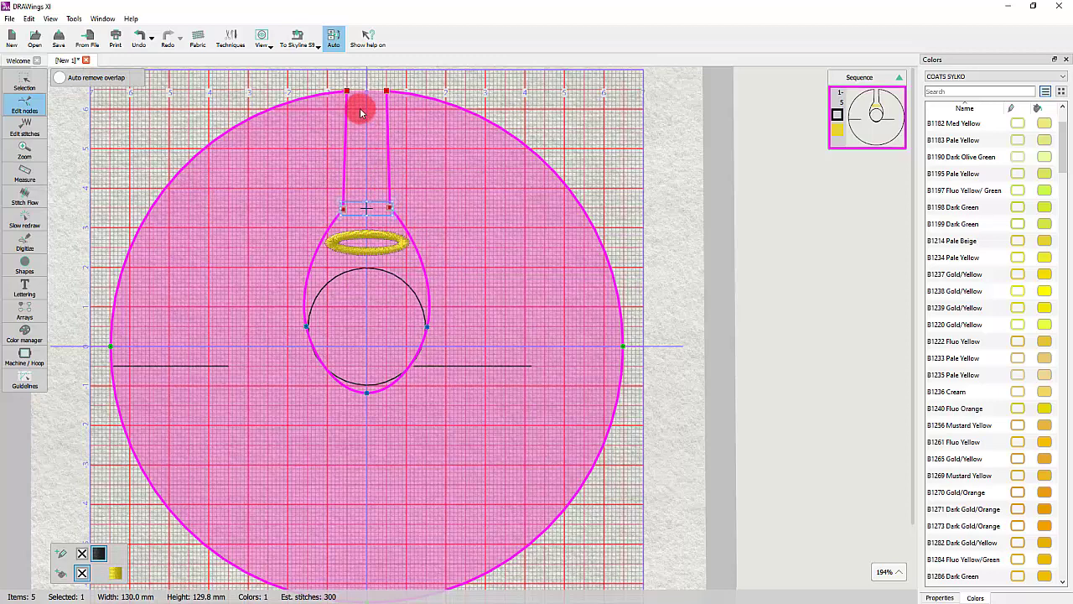
Move the teardrop's two lower side nodes outward and slightly down to widen the opening around the inner circle.
click(369, 219)
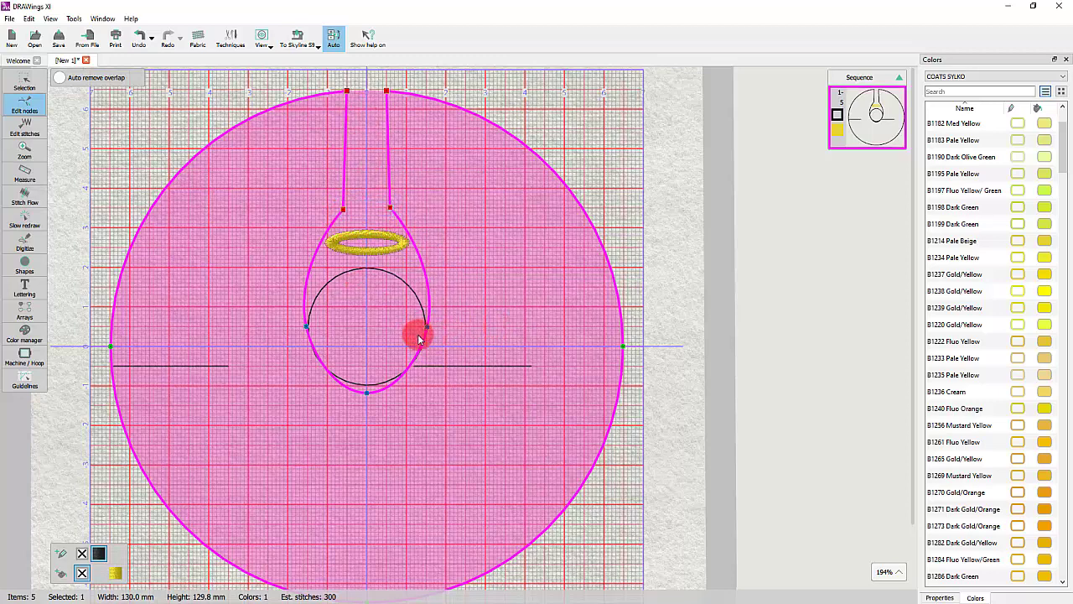
drag(427, 326, 431, 336)
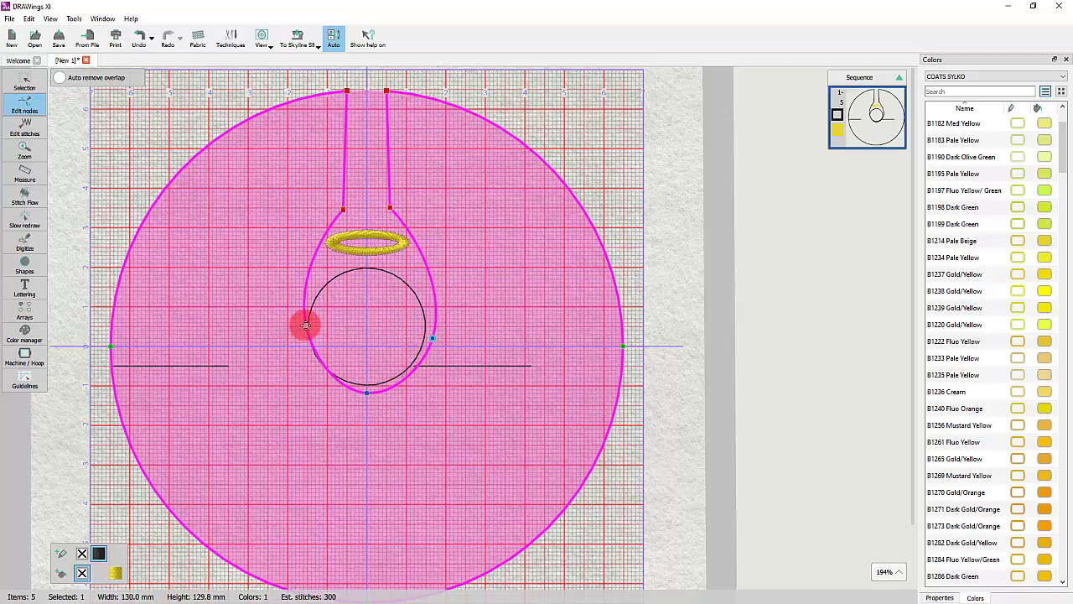
drag(306, 326, 299, 334)
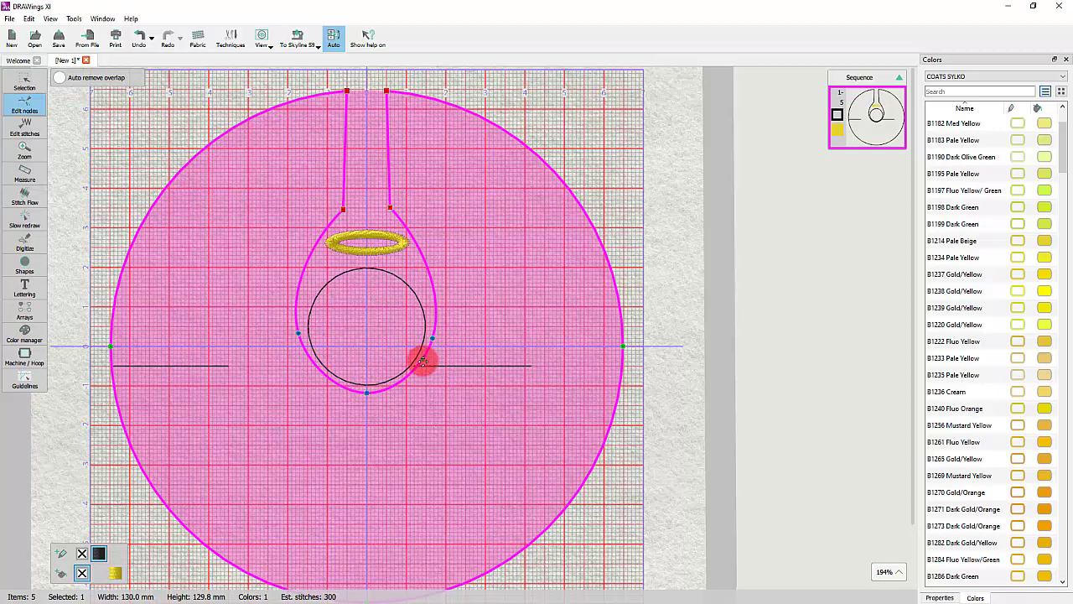
Move the right-hand horizontal line to about X 27.7 mm so it starts at the widened teardrop outline.
click(460, 366)
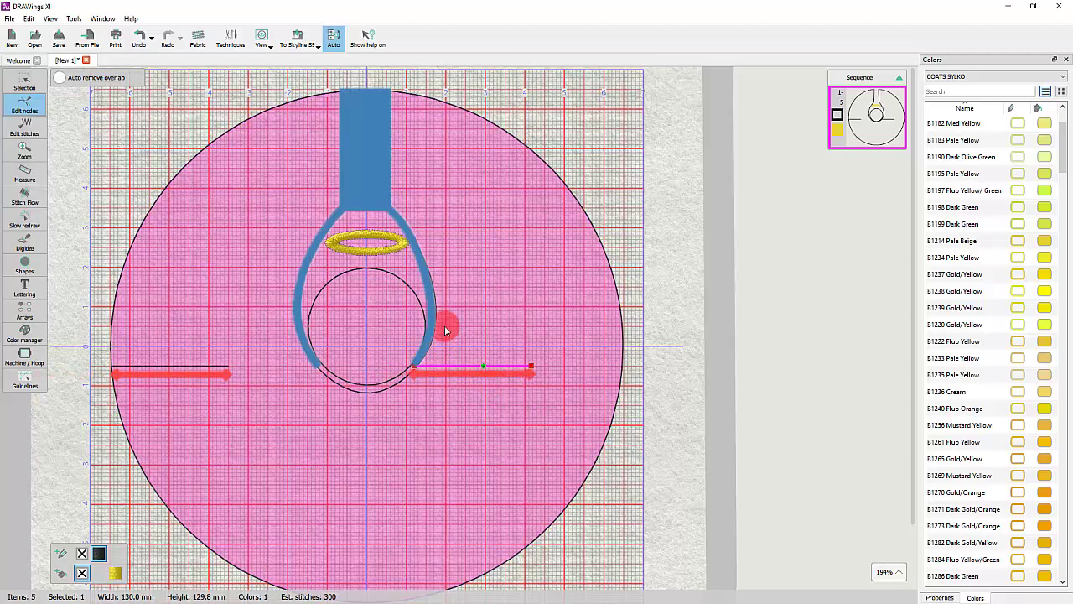
click(24, 81)
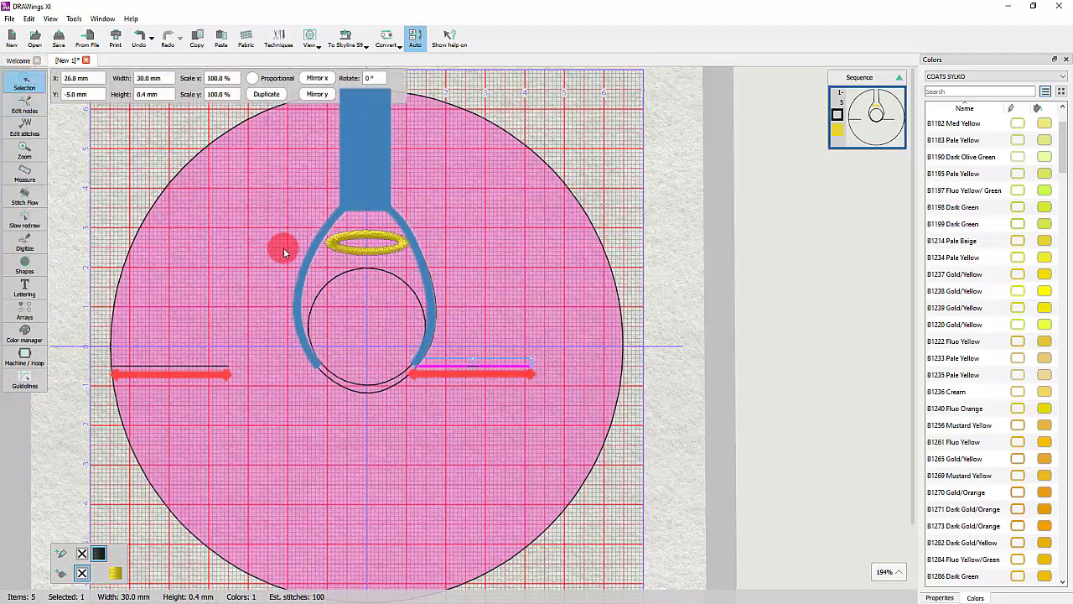
click(512, 291)
click(466, 373)
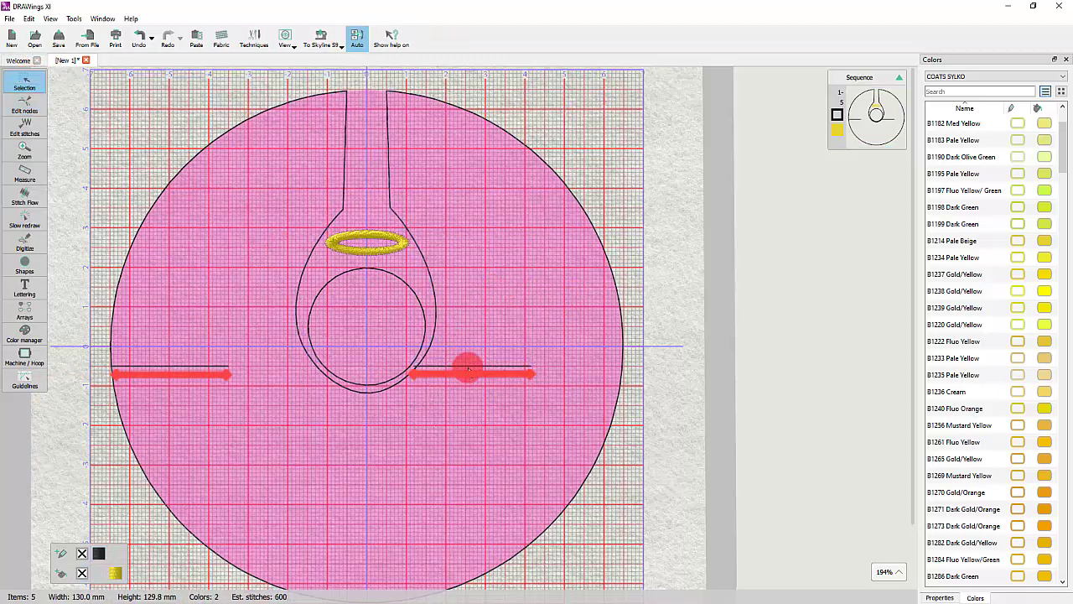
drag(468, 369, 454, 368)
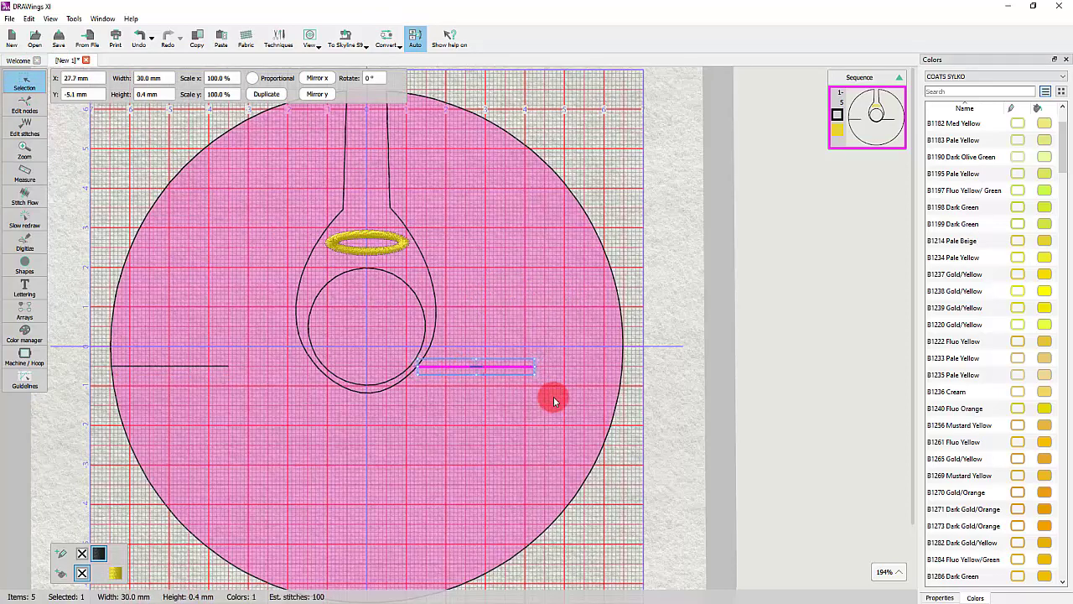
click(567, 394)
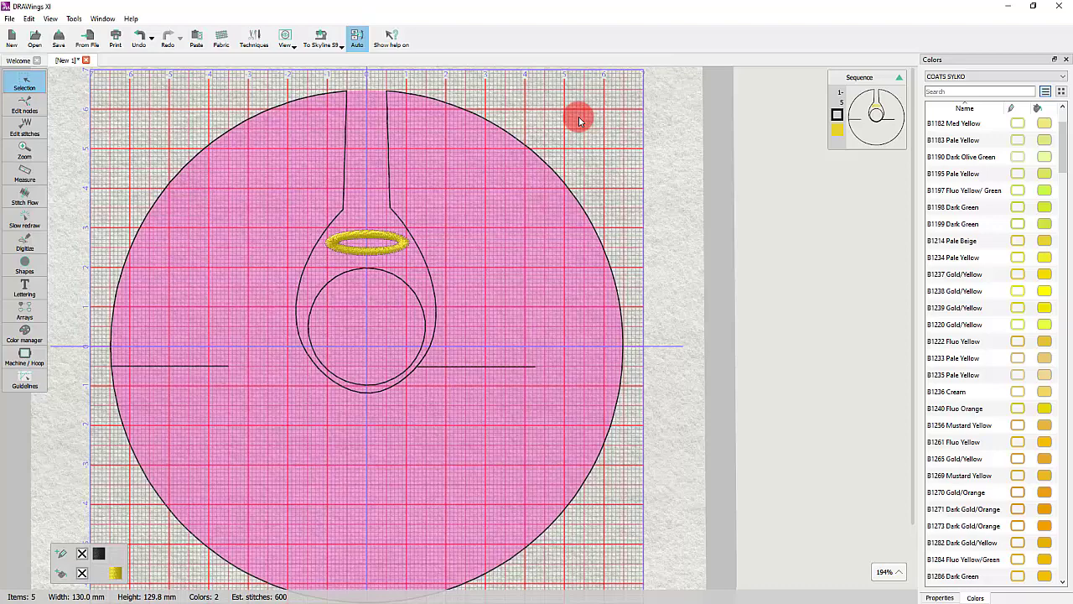
Add five nodes along each side of the large circle's upper arc, in roughly mirrored pairs from above the horizontal axis to the neck.
click(24, 104)
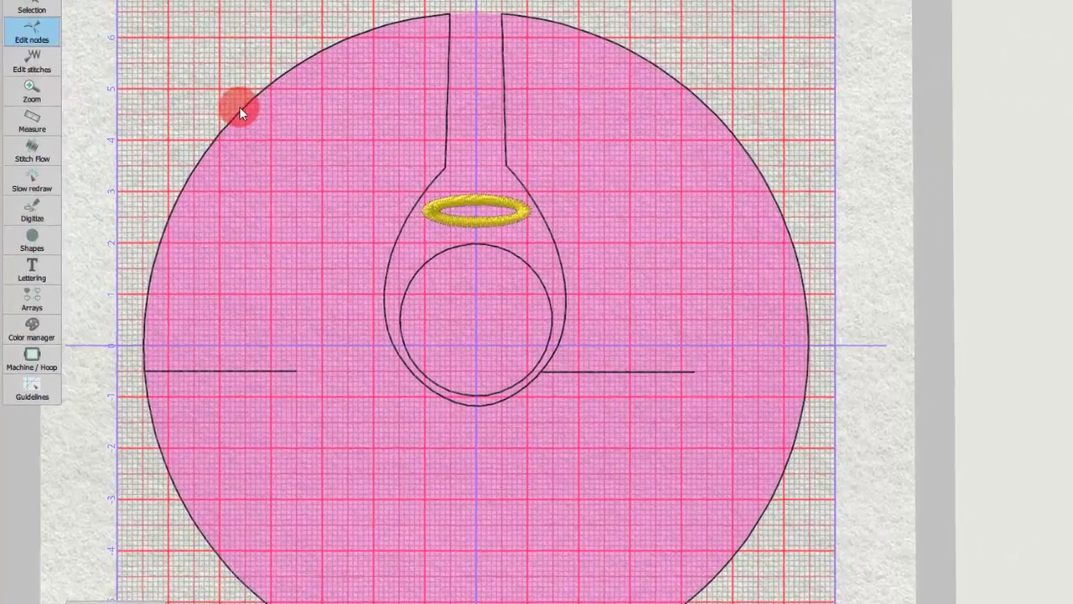
click(239, 107)
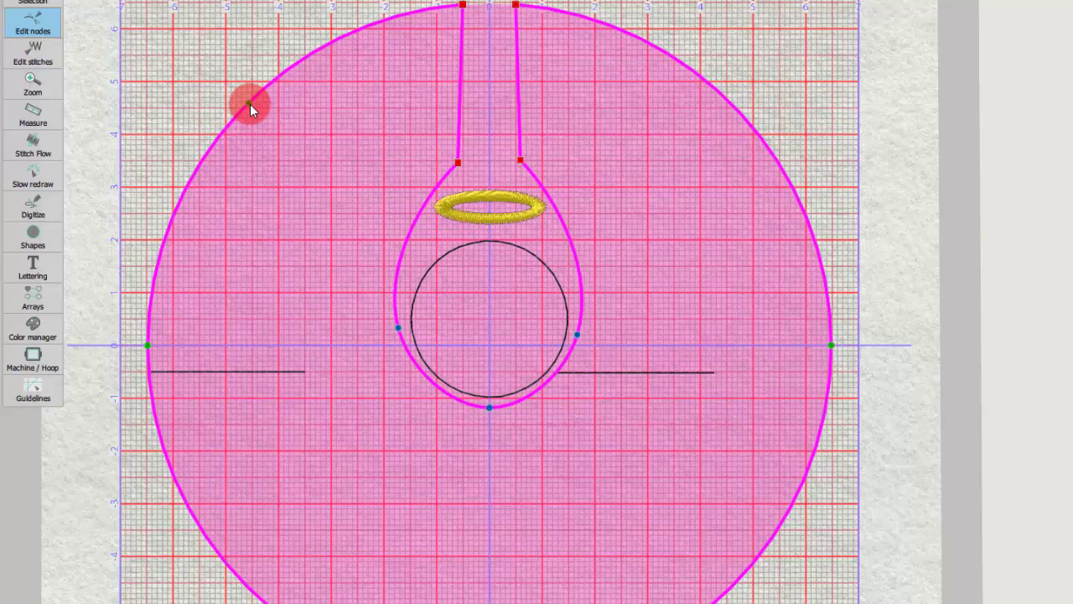
click(163, 243)
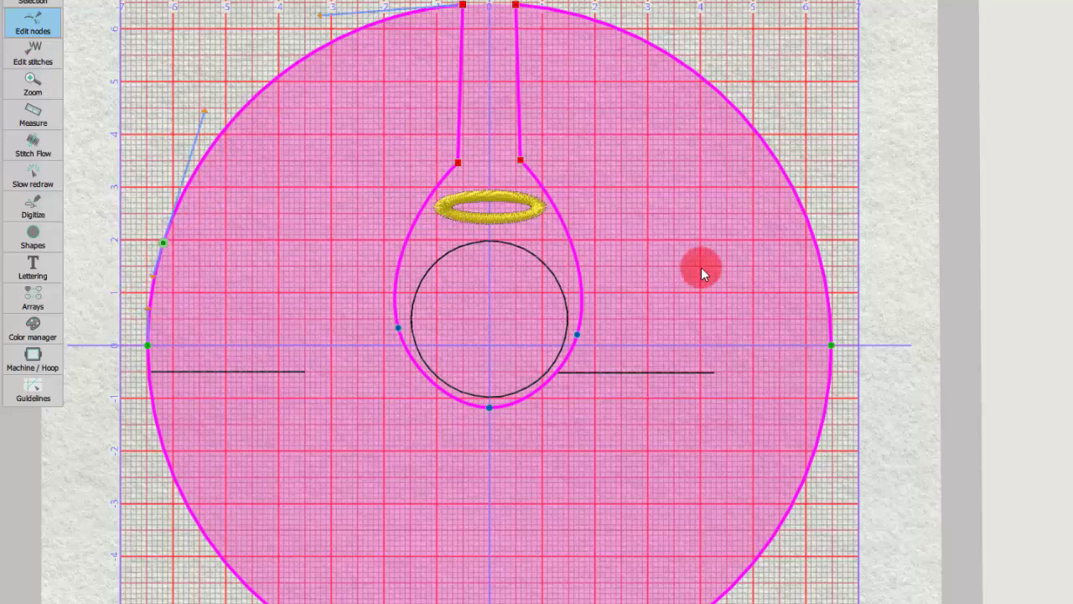
click(814, 241)
click(201, 161)
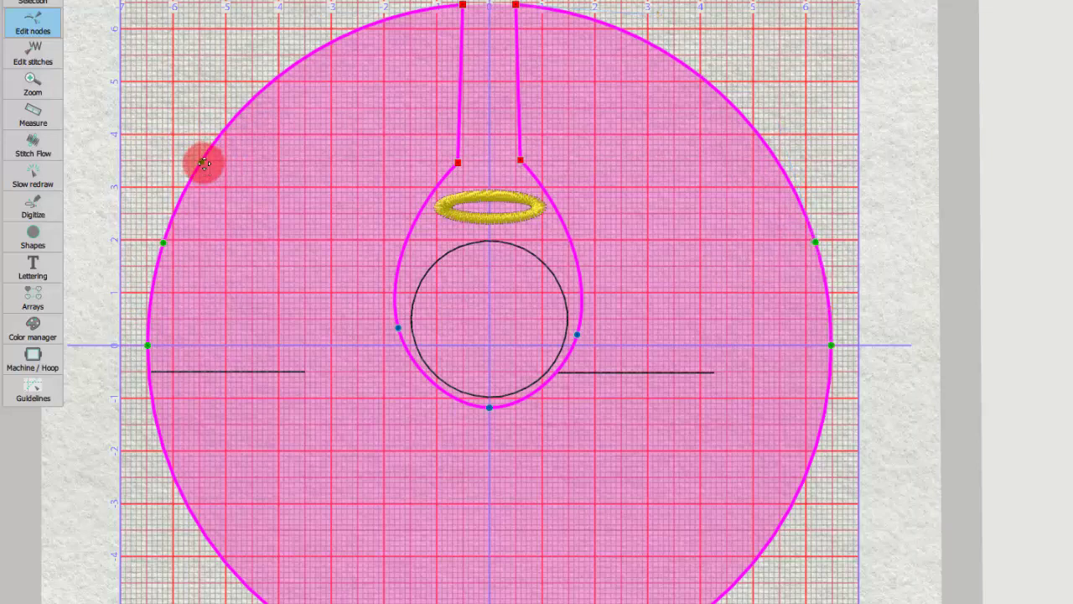
click(779, 161)
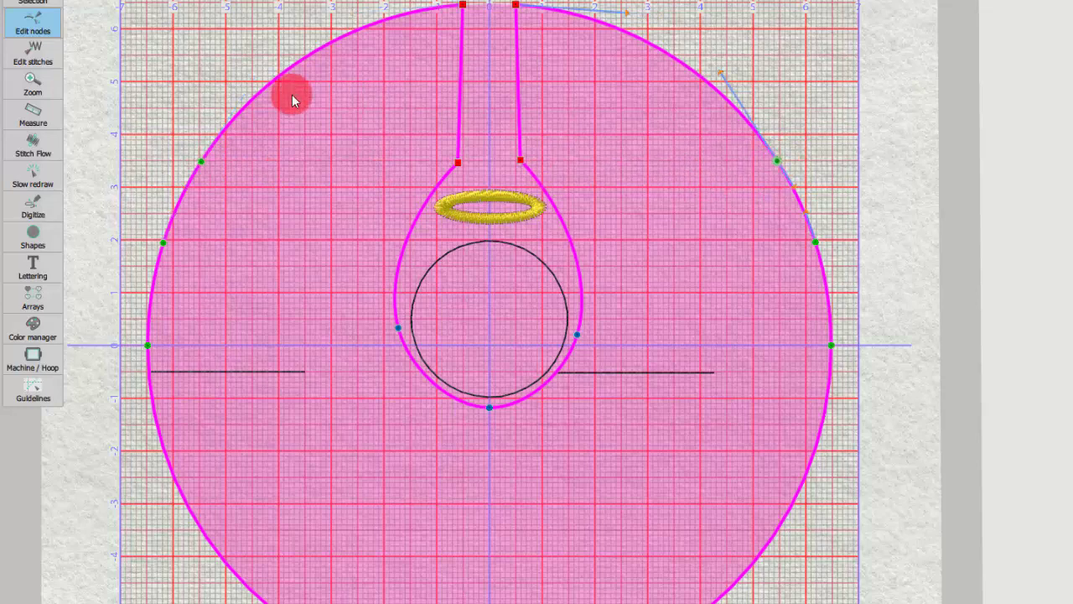
click(244, 110)
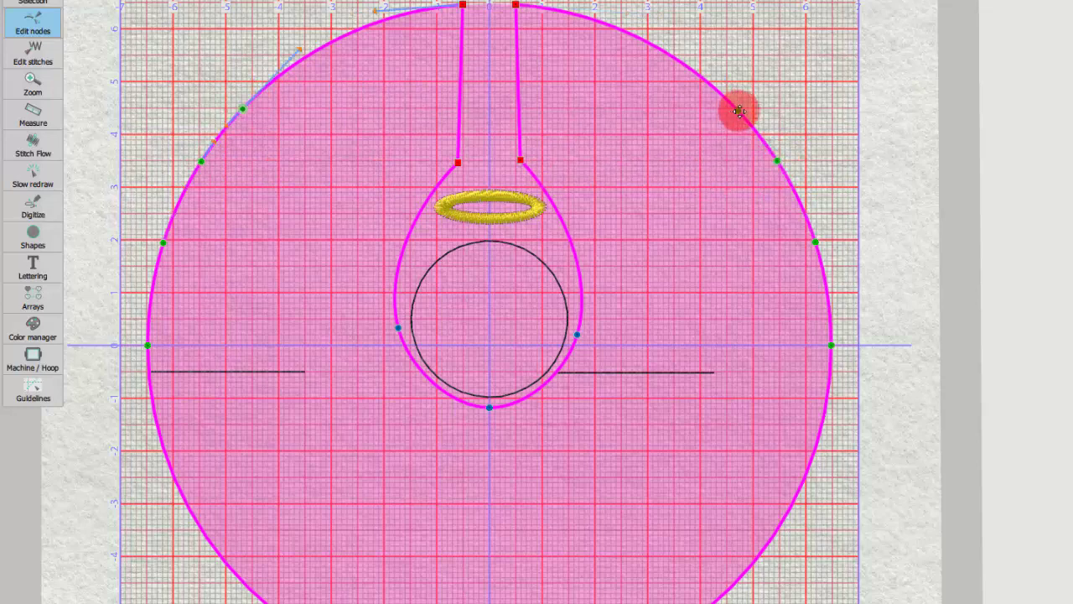
drag(694, 71, 676, 57)
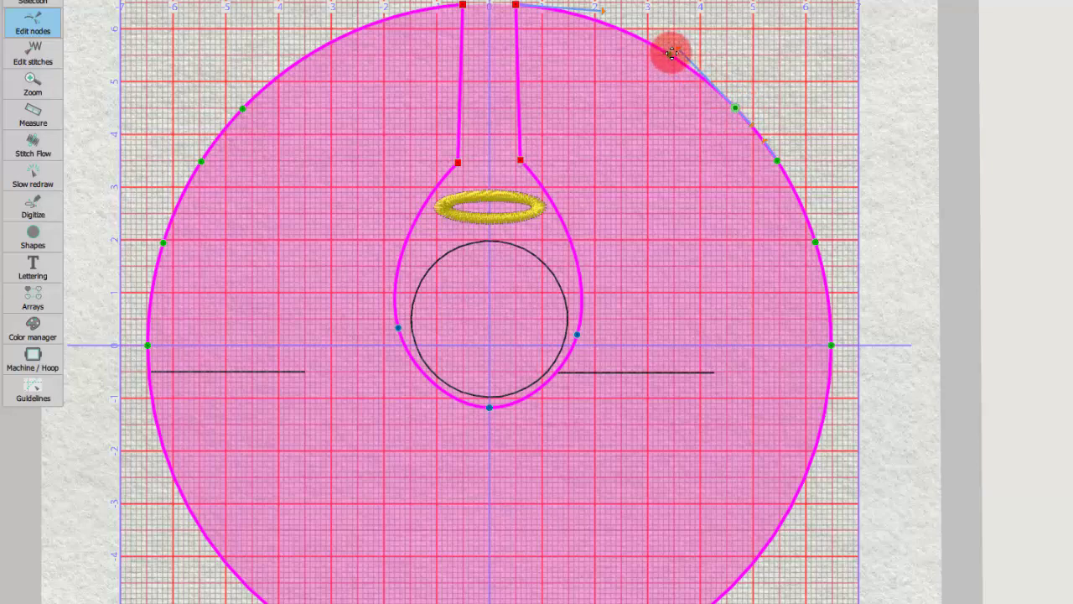
click(310, 53)
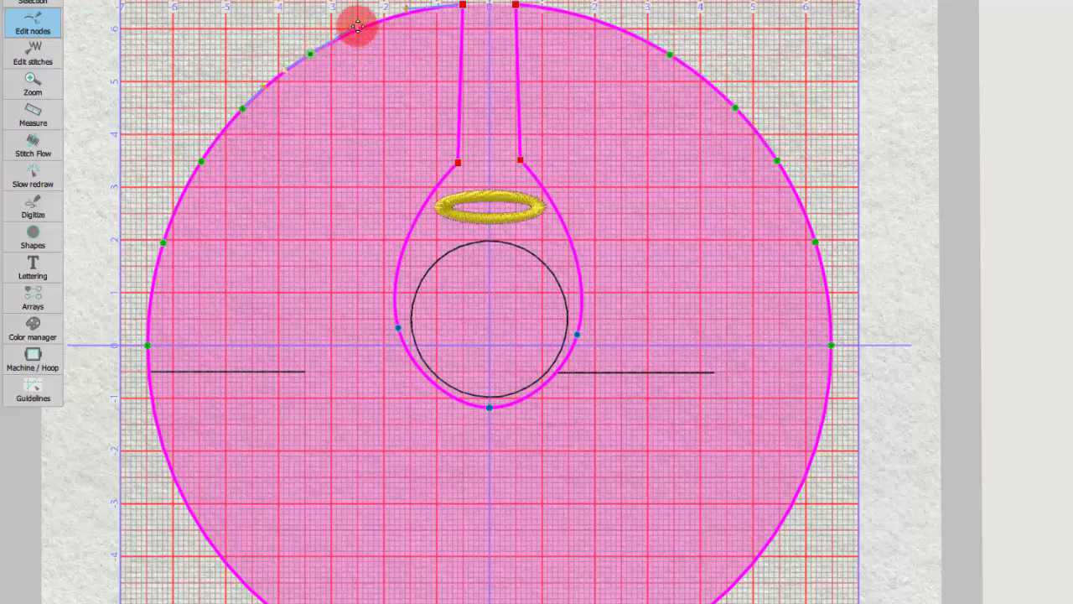
click(363, 29)
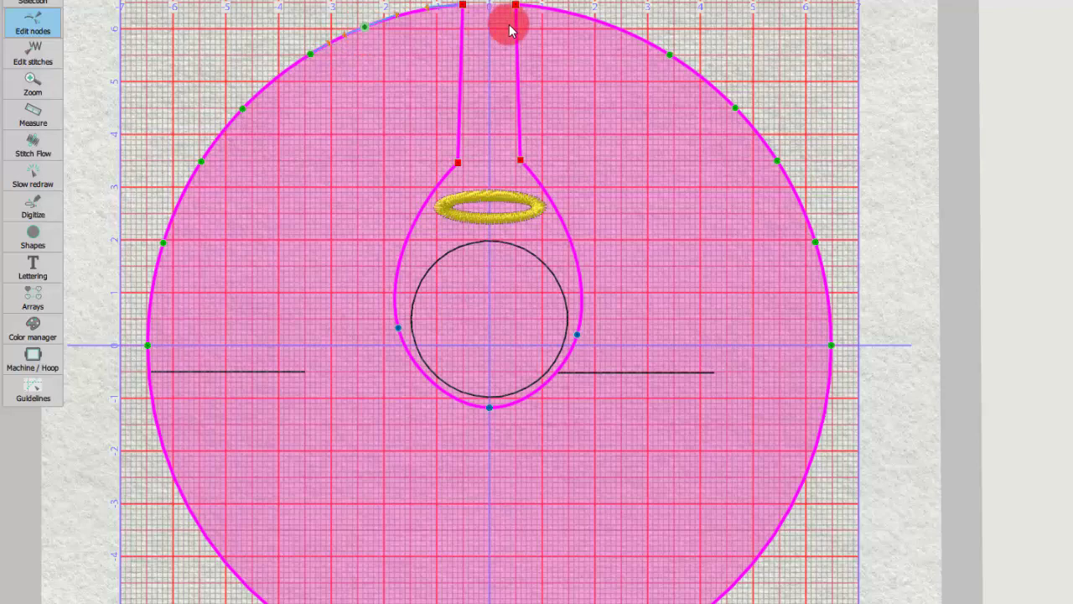
click(594, 20)
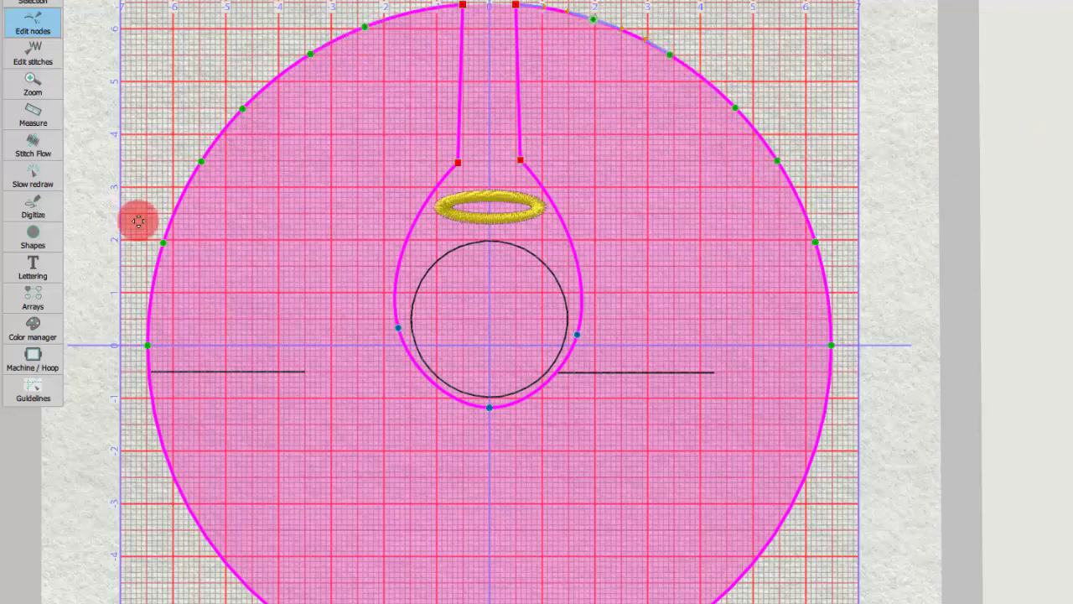
Convert the lowest pair of added nodes on the circle to auto smooth nodes and the pair above it to cusp nodes.
drag(144, 225, 906, 254)
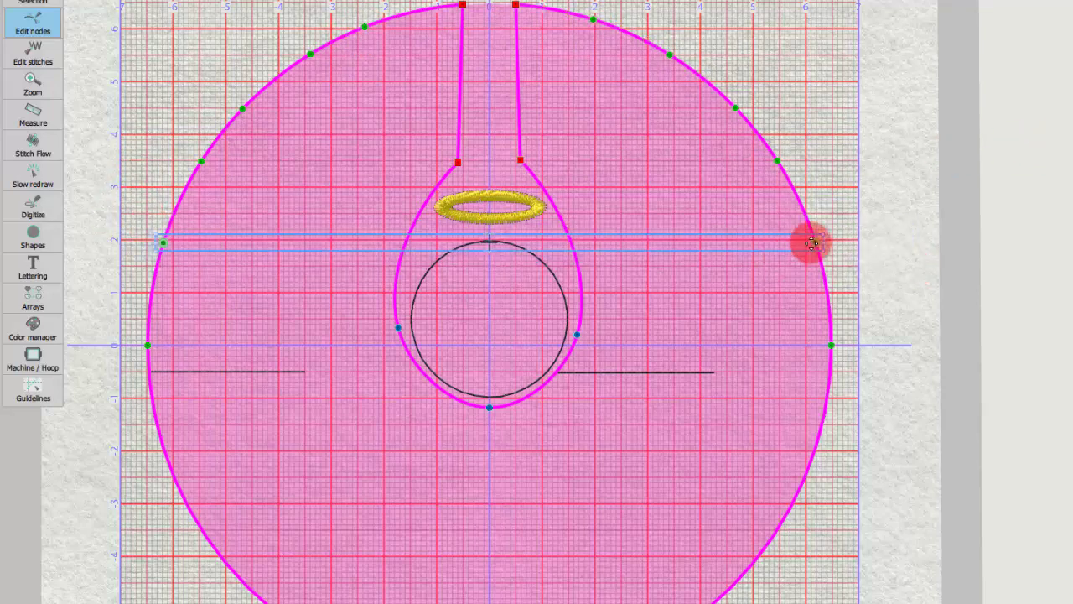
right_click(812, 241)
click(866, 373)
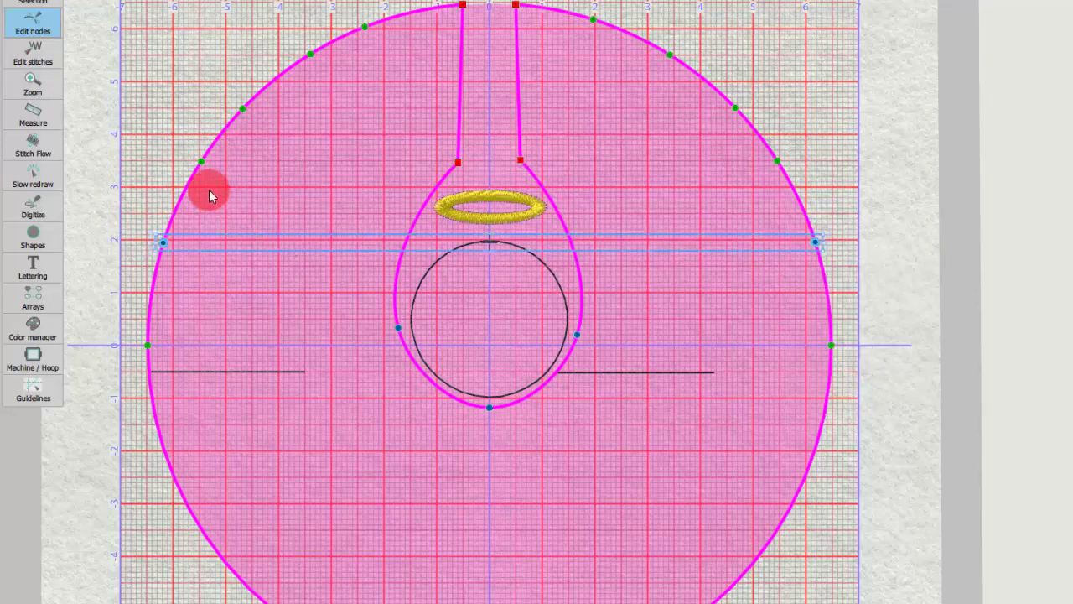
drag(172, 150, 781, 175)
right_click(777, 161)
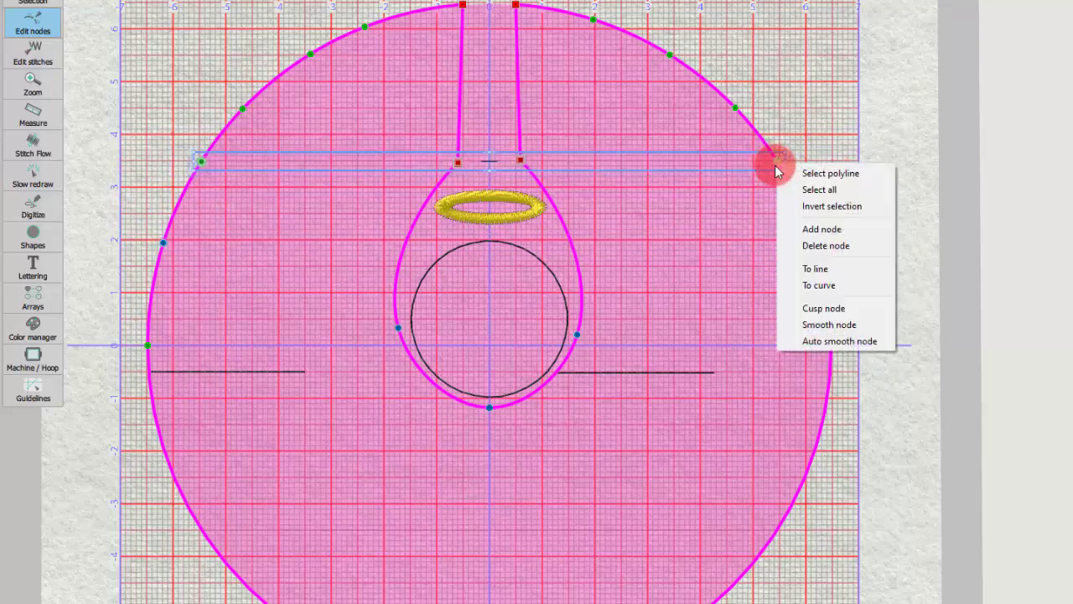
click(808, 308)
Convert the third and fifth added node pairs, counted upward, to auto smooth nodes and the fourth pair to cusp nodes.
drag(205, 102, 796, 125)
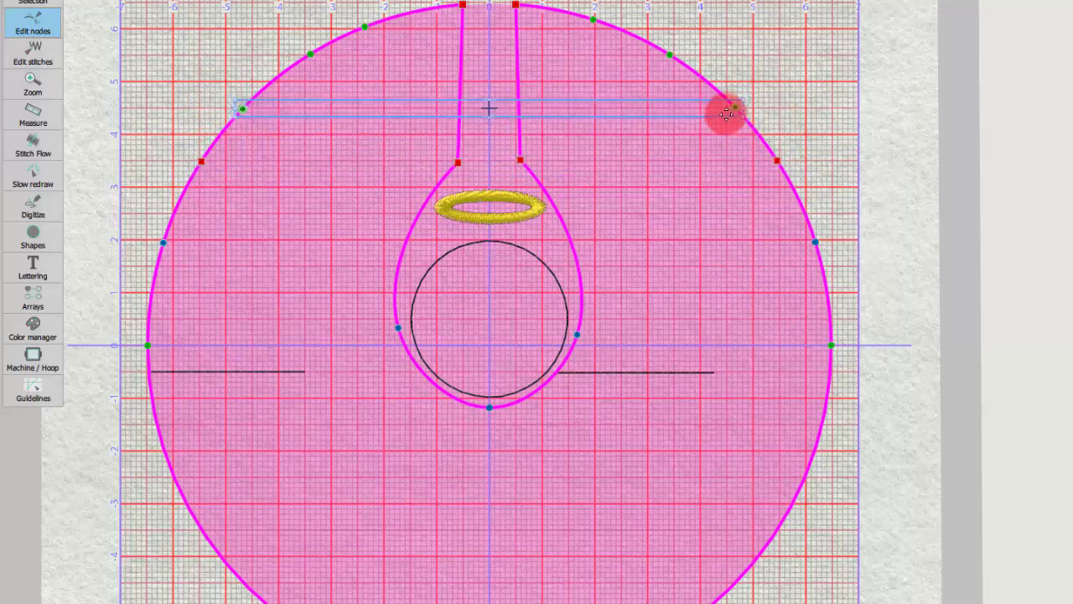
right_click(735, 108)
click(797, 236)
drag(275, 34, 695, 78)
right_click(669, 54)
click(745, 179)
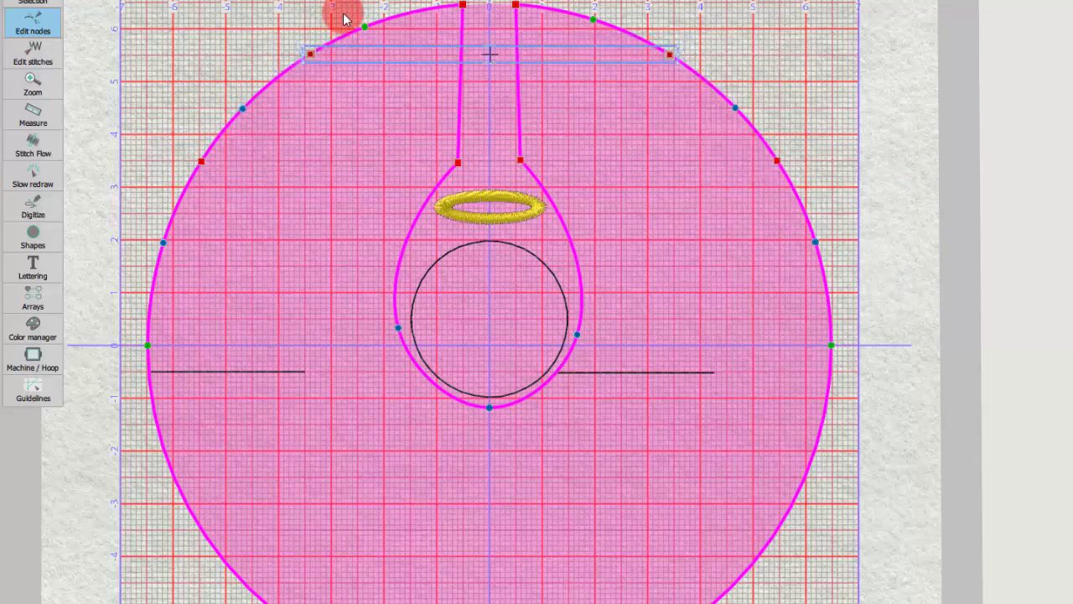
drag(346, 16, 606, 29)
right_click(595, 19)
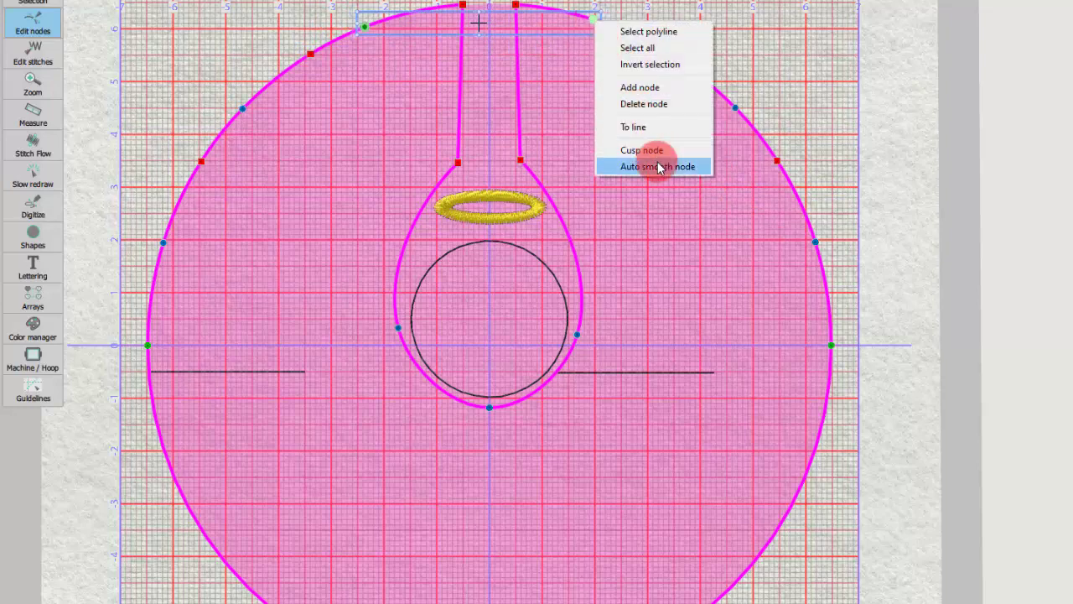
click(658, 165)
click(743, 35)
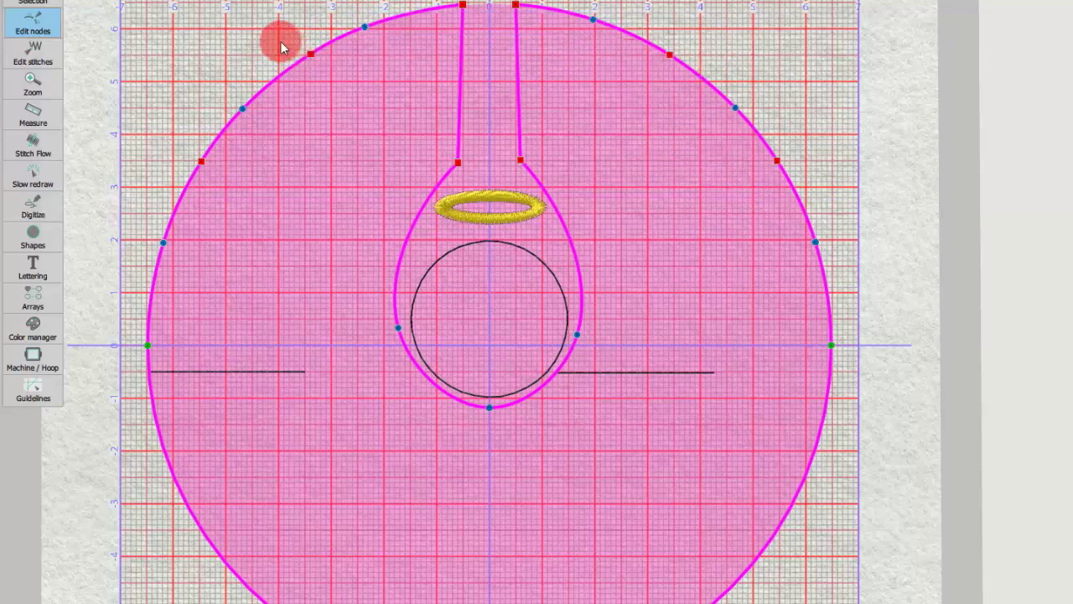
Bring the upper and lower cusp node pairs on the circle's arc symmetrically inward to form notches on both sides.
drag(279, 32, 644, 94)
key(Caps_Lock)
drag(163, 144, 759, 164)
click(718, 43)
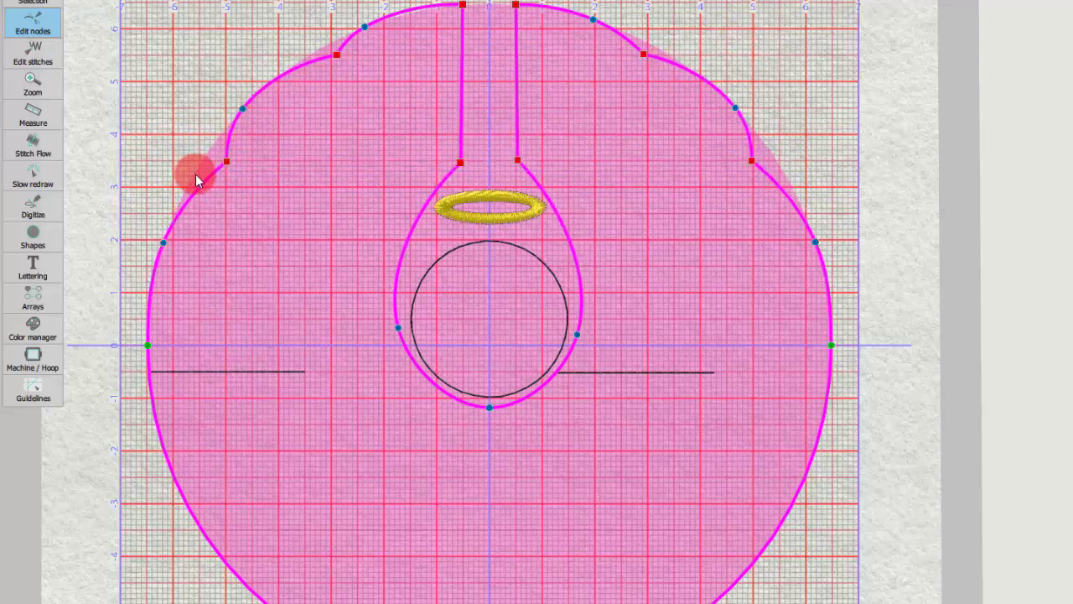
Round the middle scallop on both sides by moving its smooth nodes up and inward and the lower cusp nodes inward.
click(242, 105)
drag(243, 111, 258, 91)
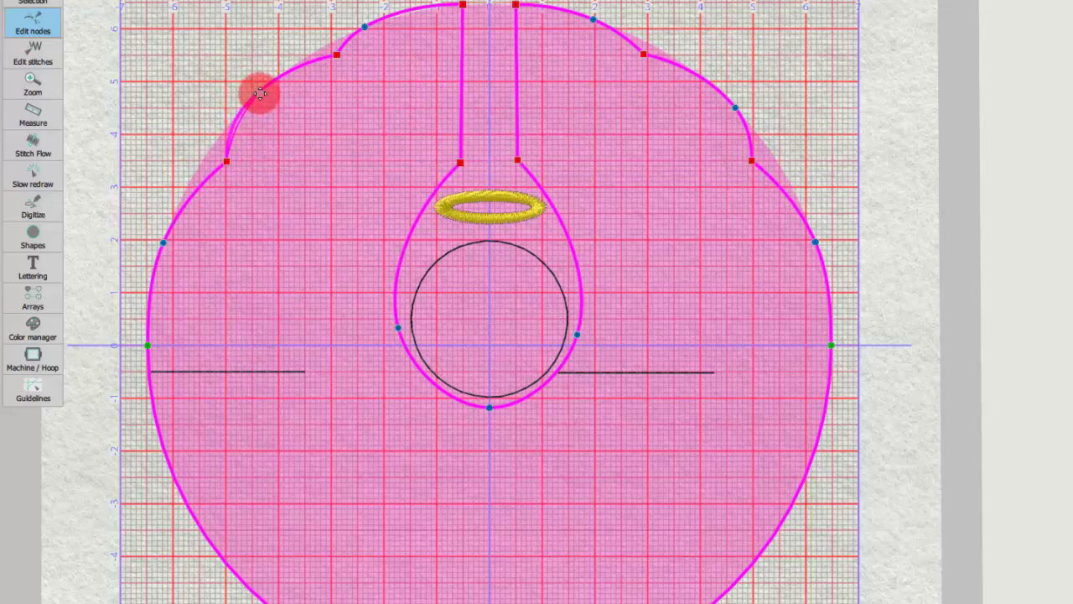
drag(228, 165, 237, 170)
click(750, 167)
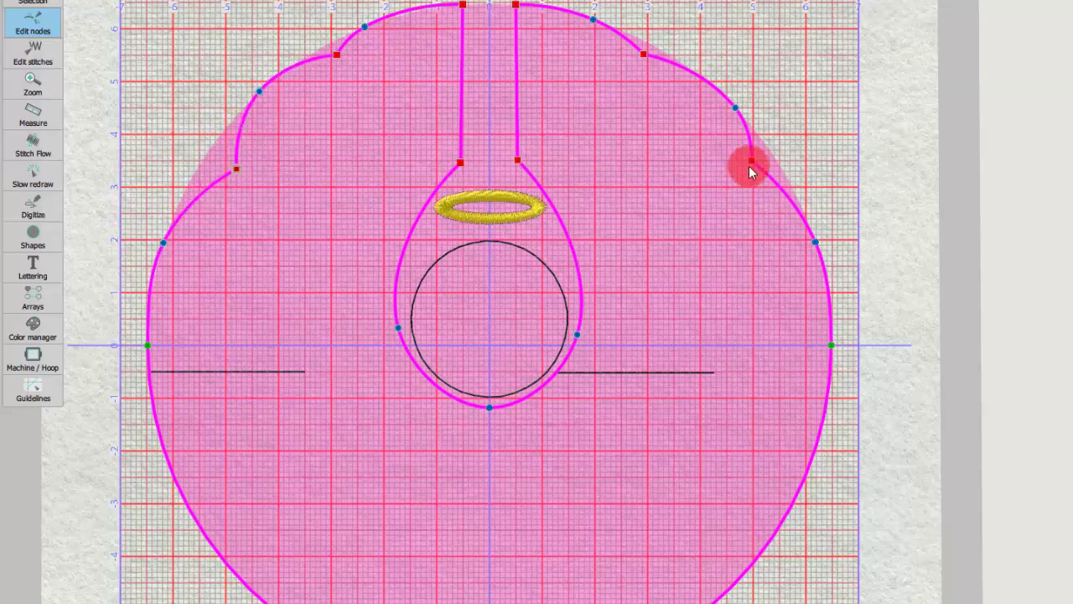
drag(752, 162, 738, 168)
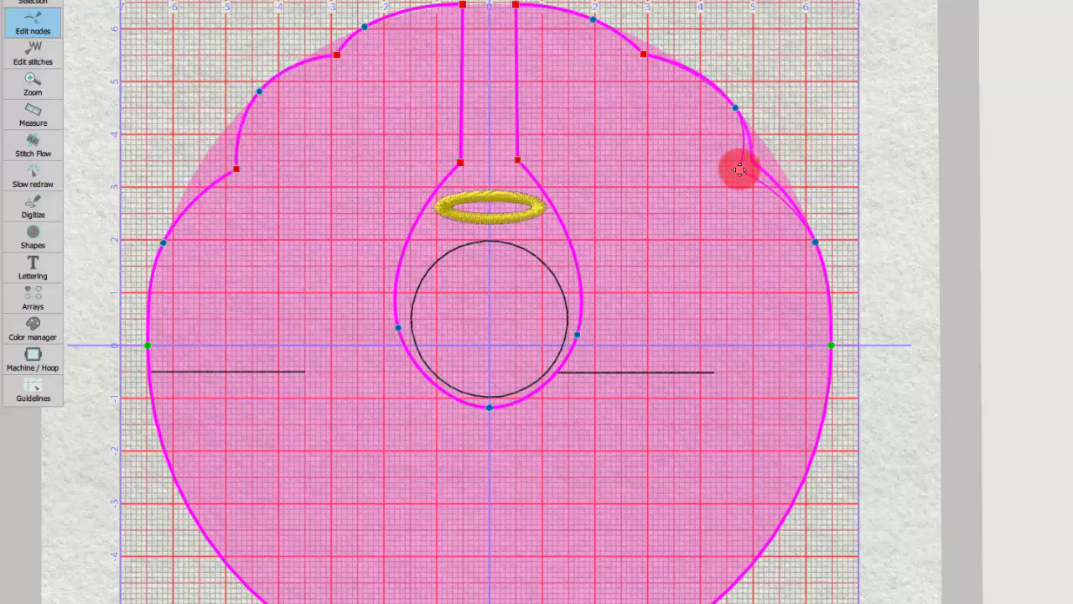
drag(730, 103, 715, 89)
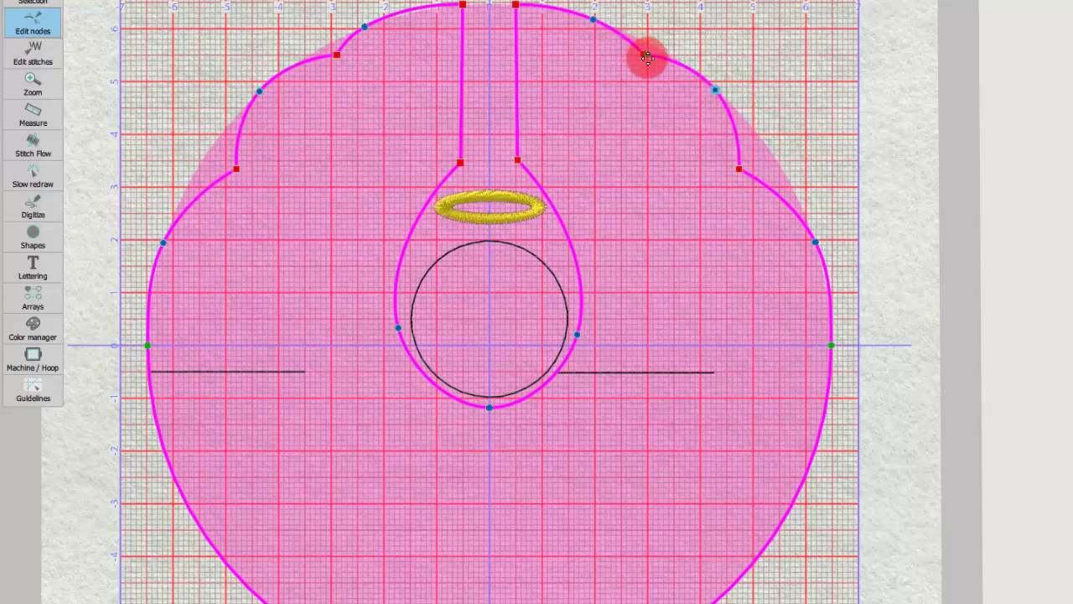
Shape the top scallops by moving the upper cusp nodes and the smooth nodes nearest the neck inward on both sides.
drag(645, 57, 603, 26)
click(559, 13)
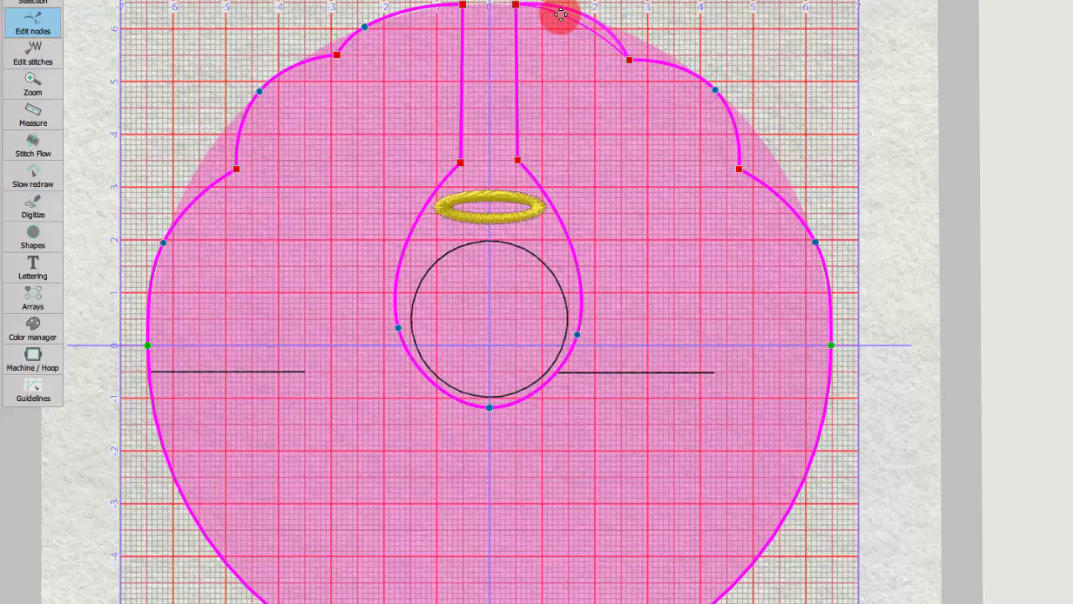
click(389, 23)
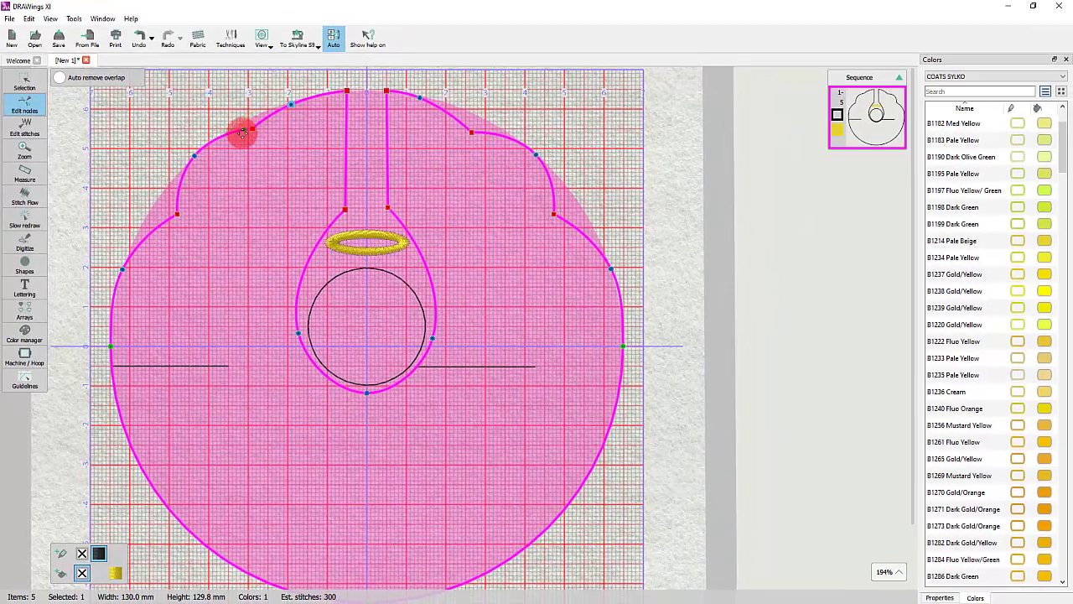
click(253, 130)
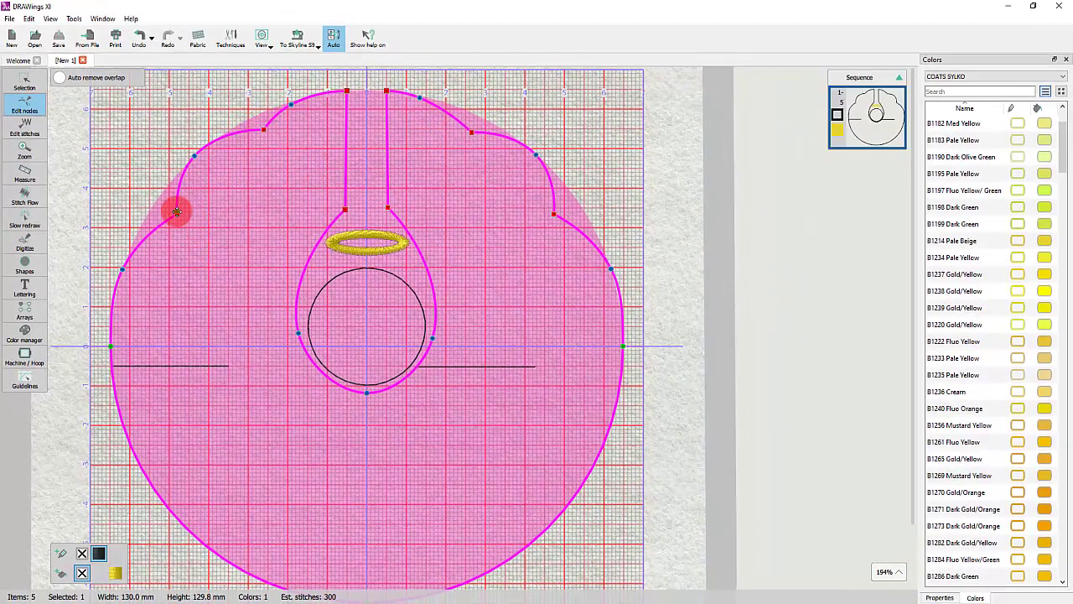
Deepen all four notches by moving the lower and upper cusp nodes further inward and slightly down, then end node editing.
drag(186, 217, 193, 216)
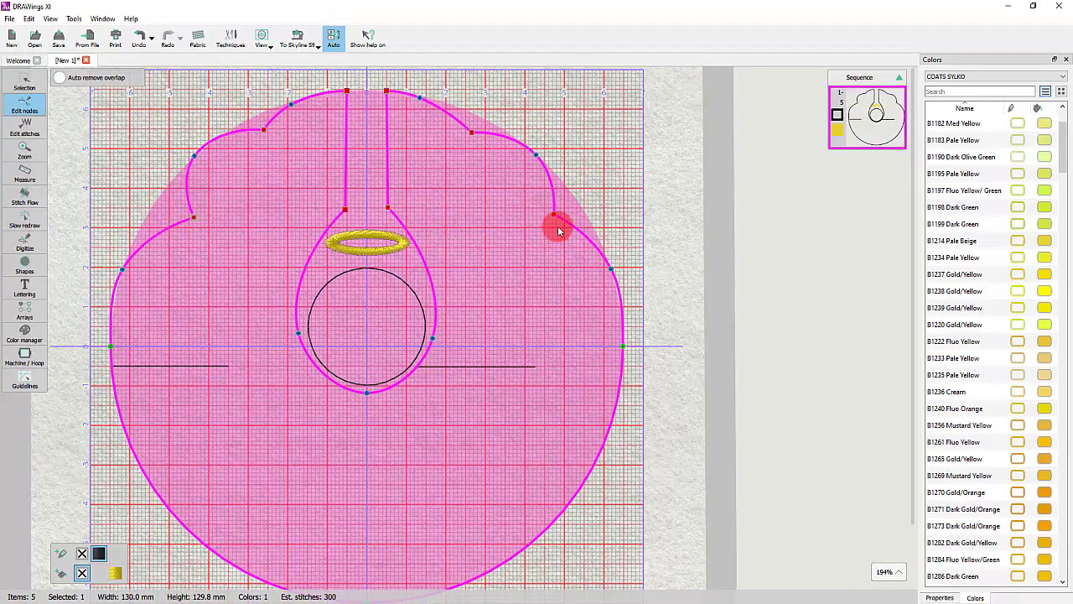
drag(538, 220, 538, 219)
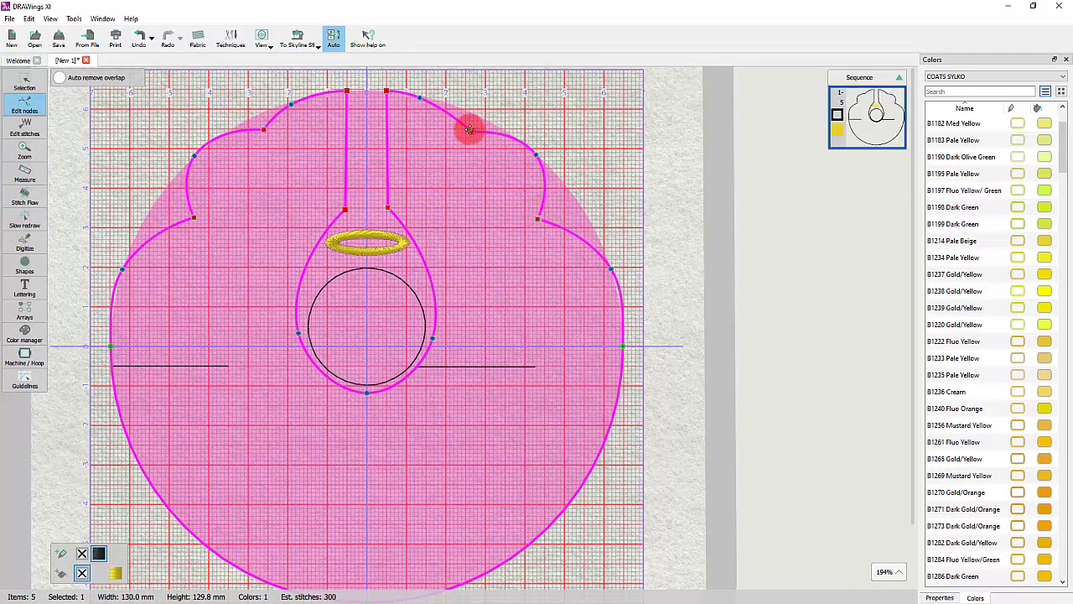
drag(471, 134, 450, 139)
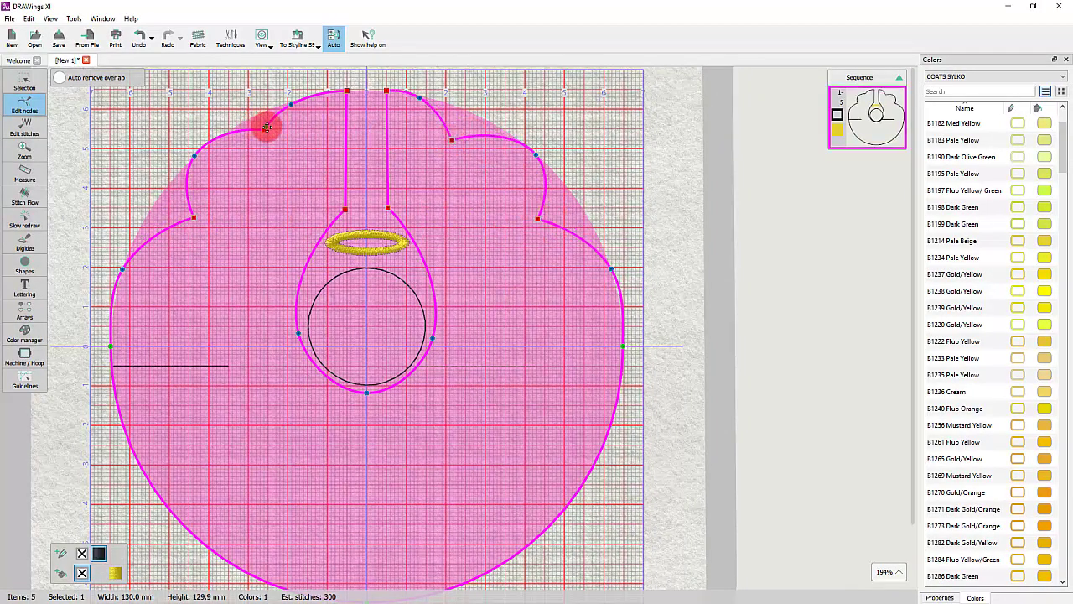
drag(263, 131, 275, 137)
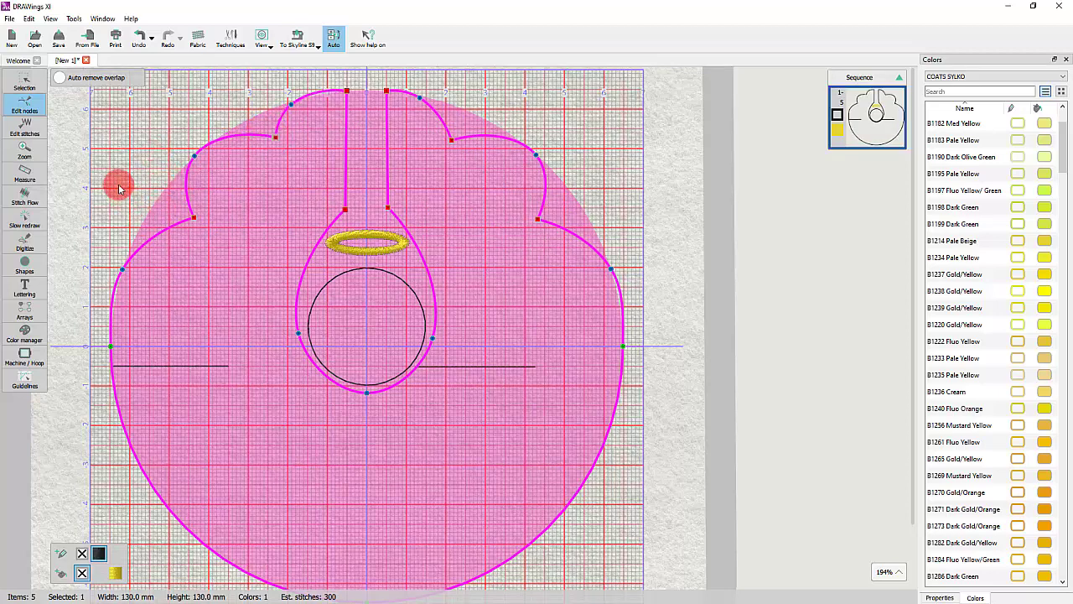
click(635, 188)
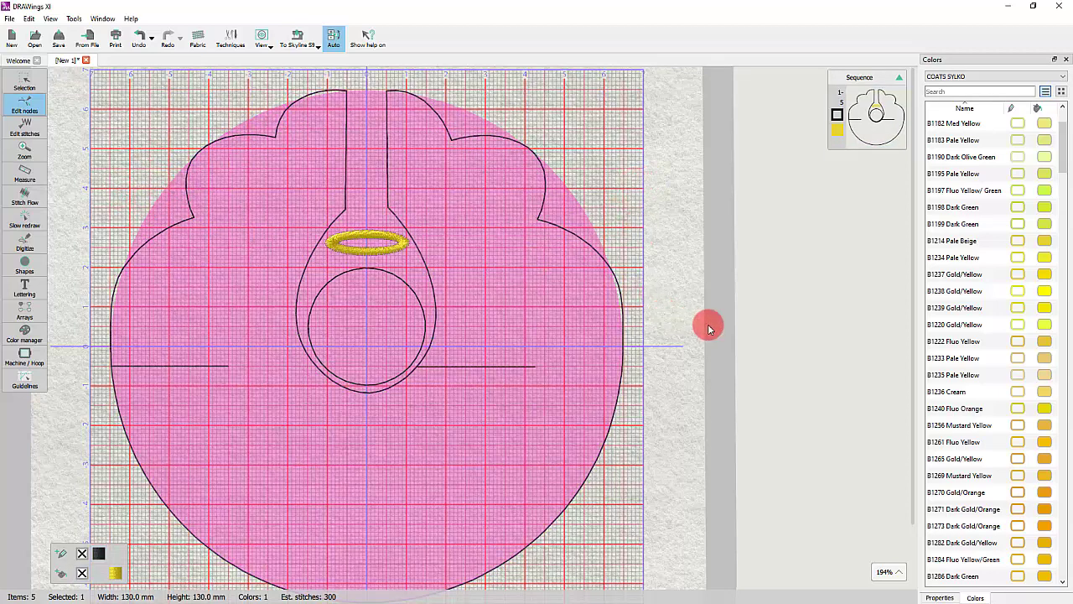
key(Escape)
Create an Autoborder of the scalloped outline to the inside at 5.0 mm distance with the Running type.
click(189, 220)
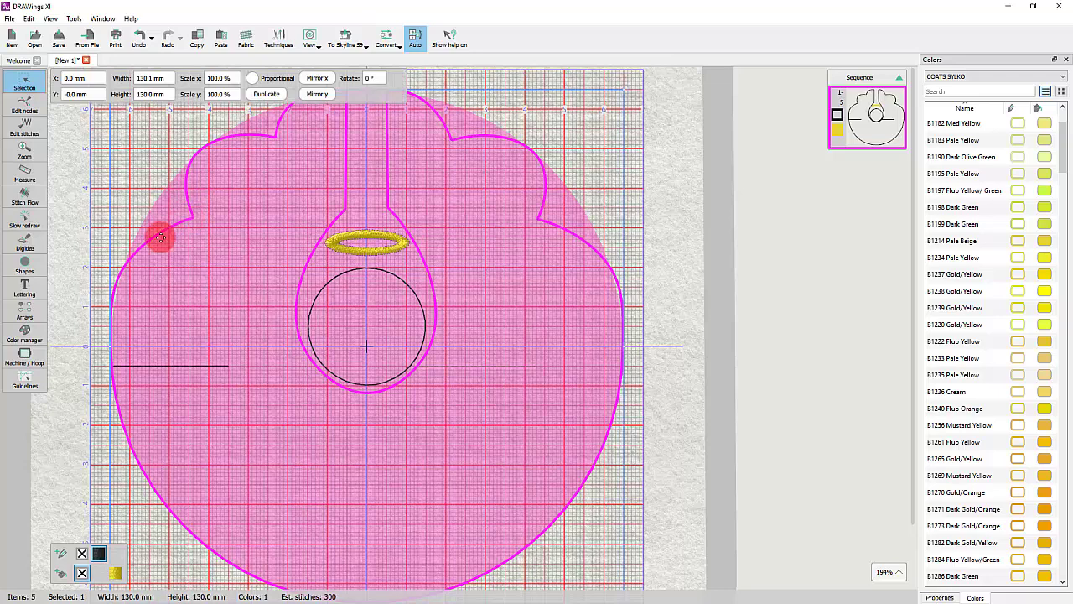
right_click(179, 222)
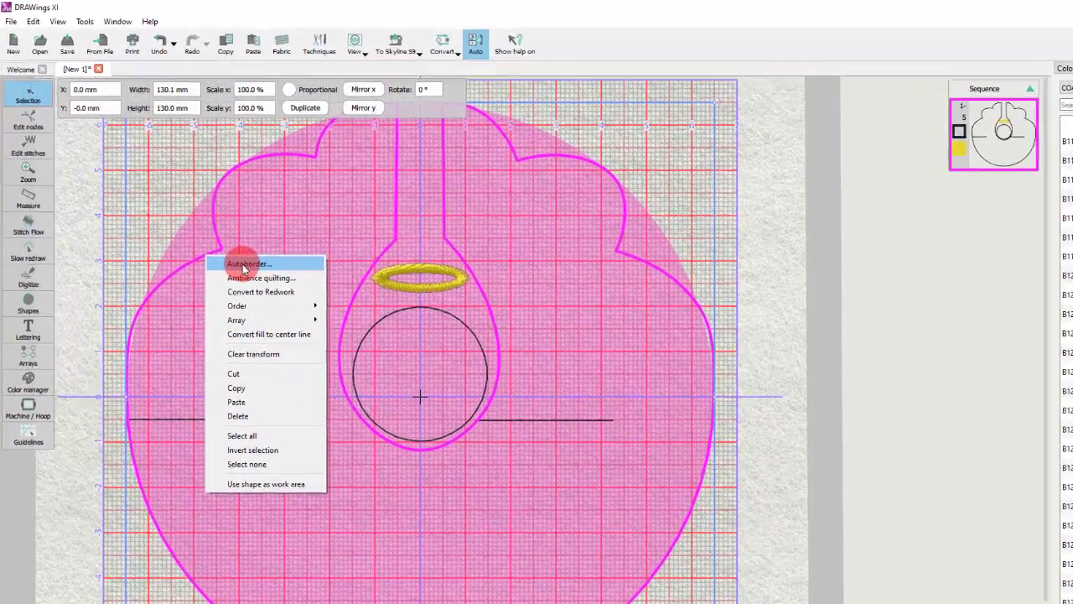
click(212, 234)
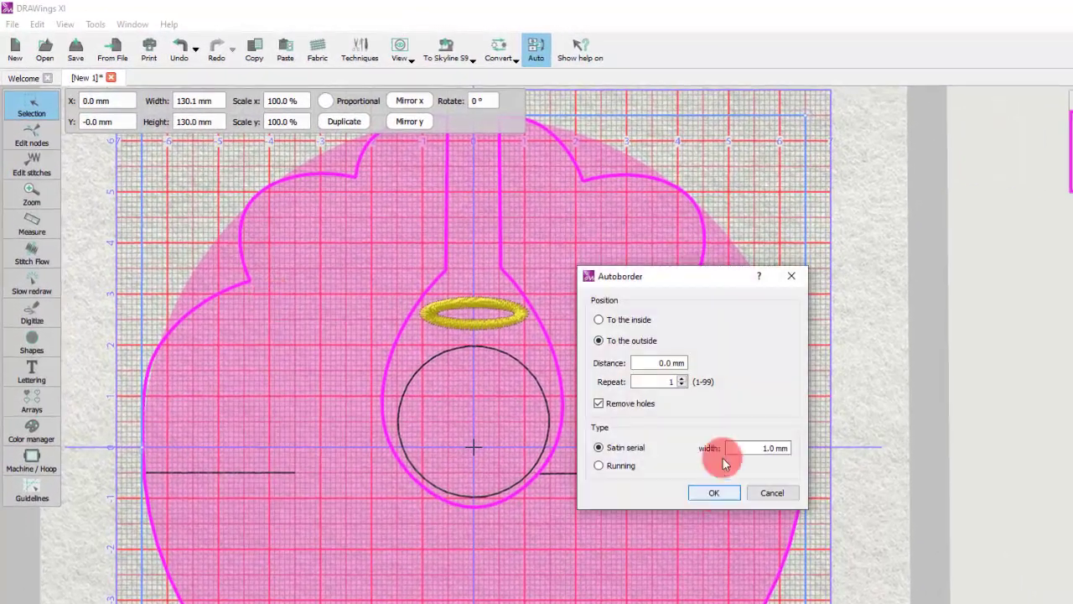
click(644, 322)
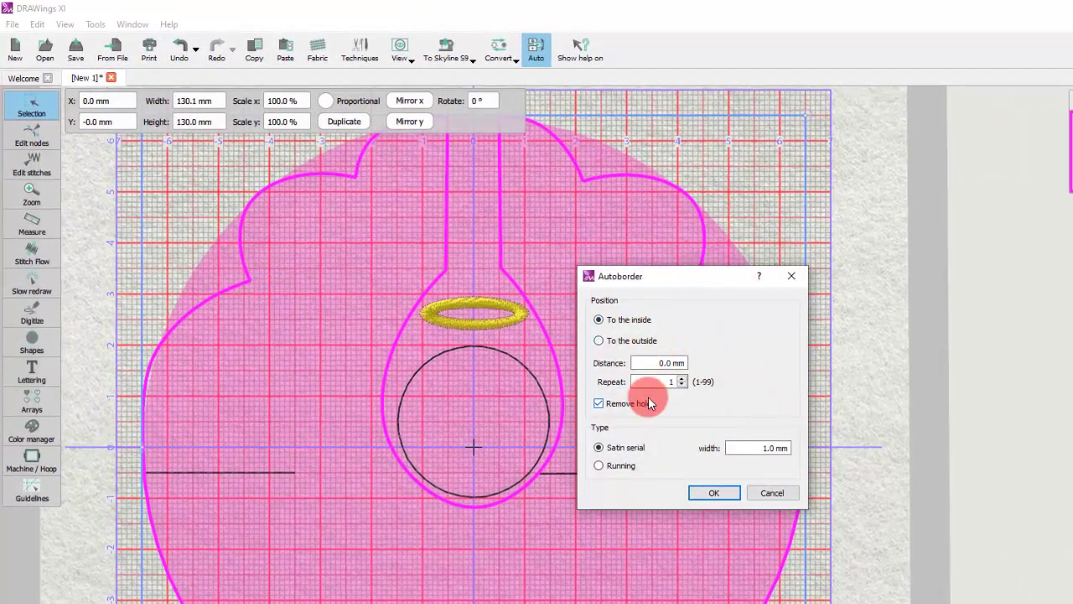
double_click(662, 361)
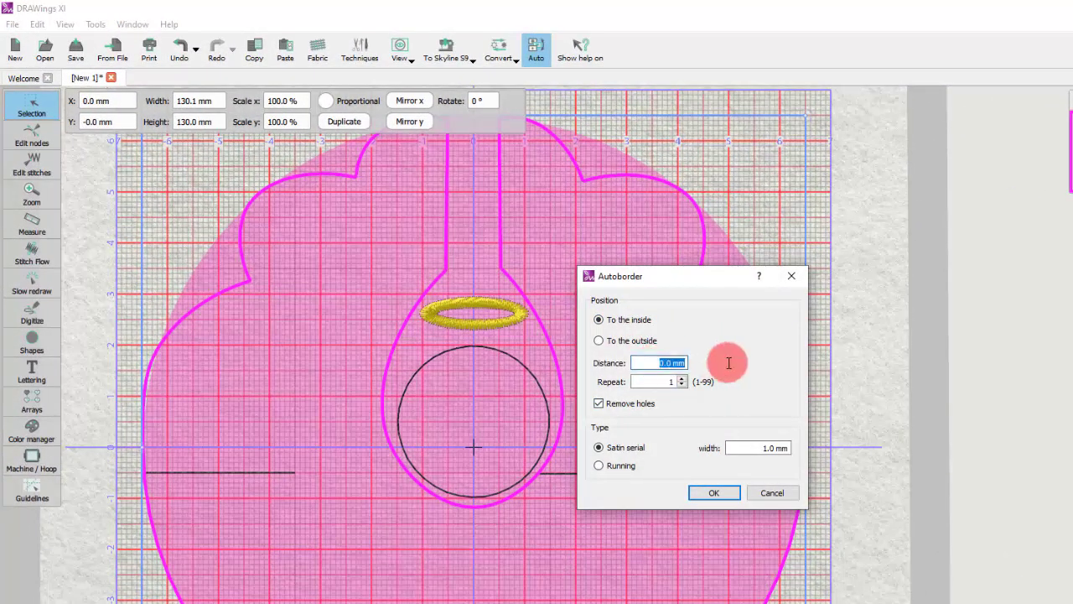
click(619, 464)
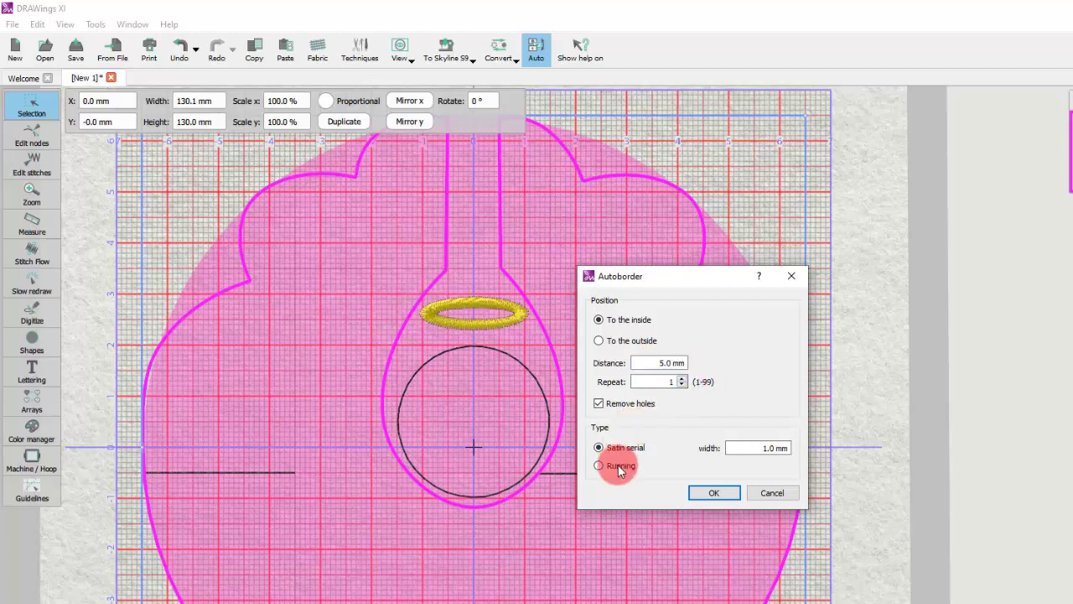
click(707, 494)
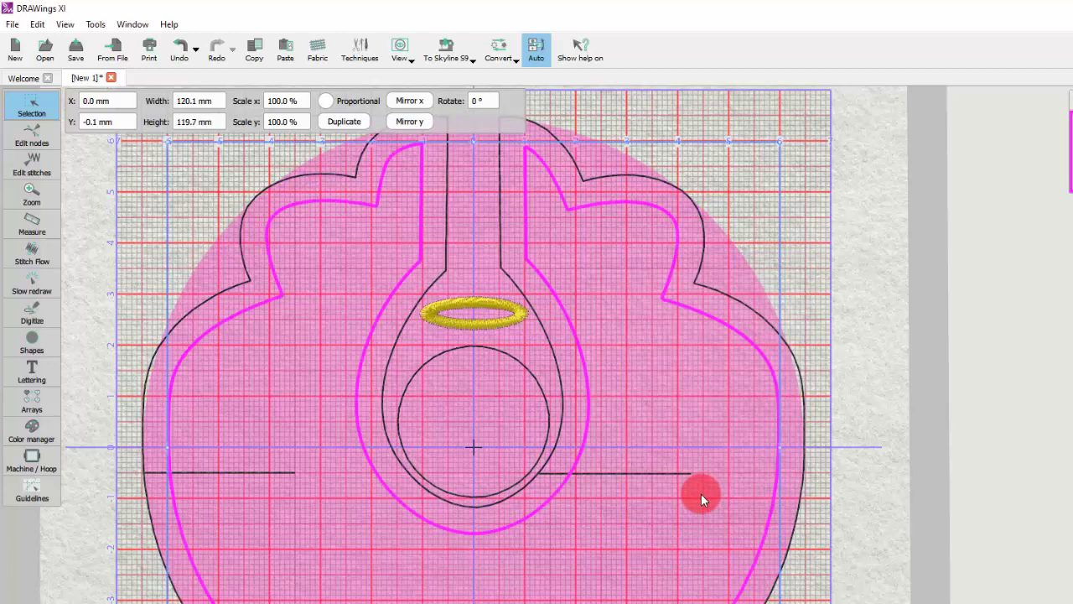
click(385, 587)
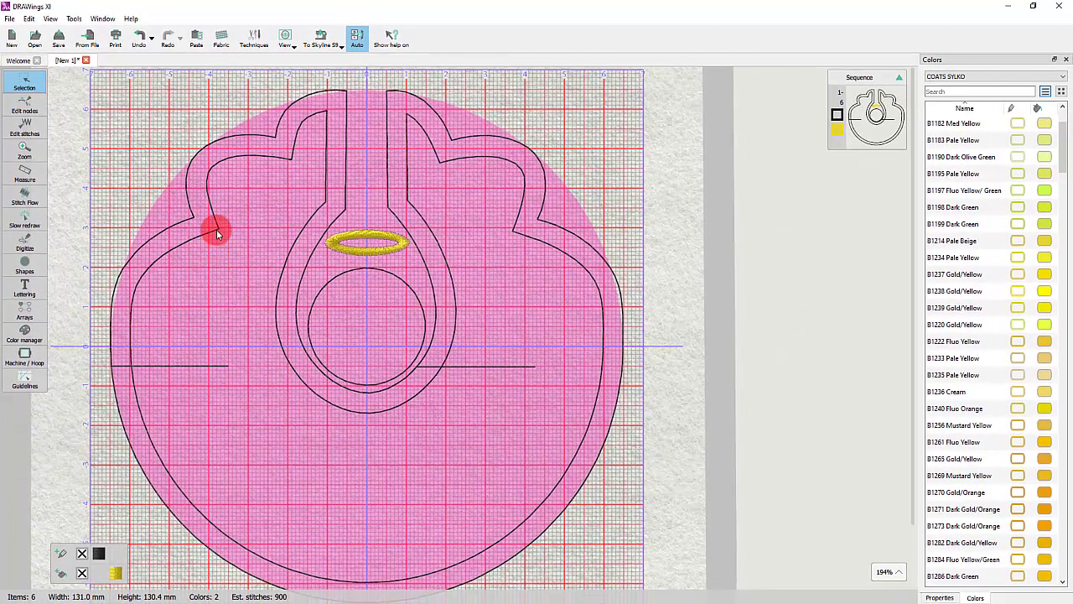
Split the inner border's outline on its left side just above the left slit line.
click(216, 233)
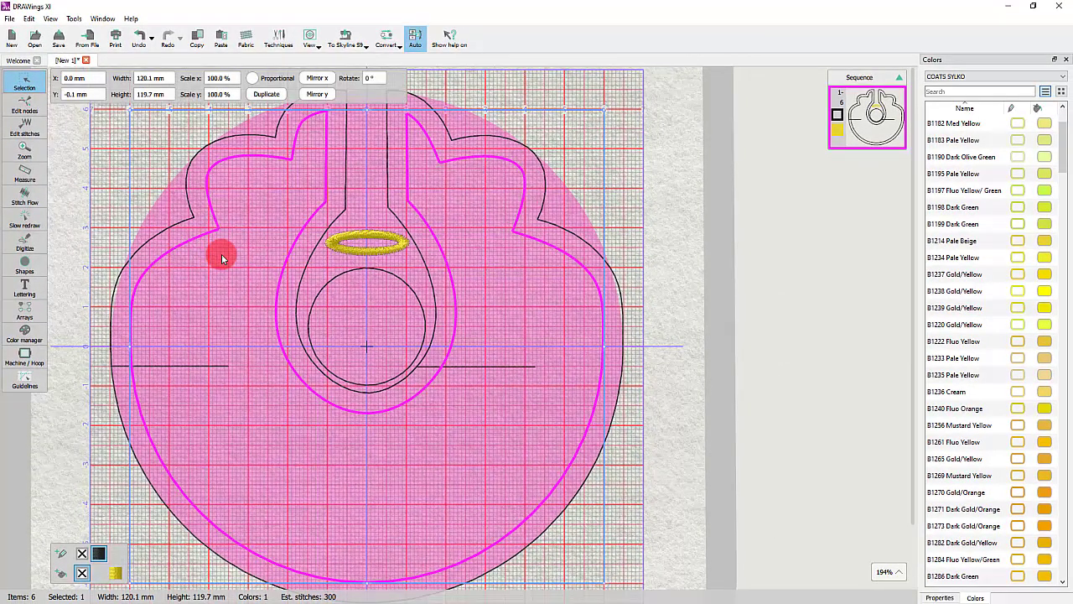
click(33, 109)
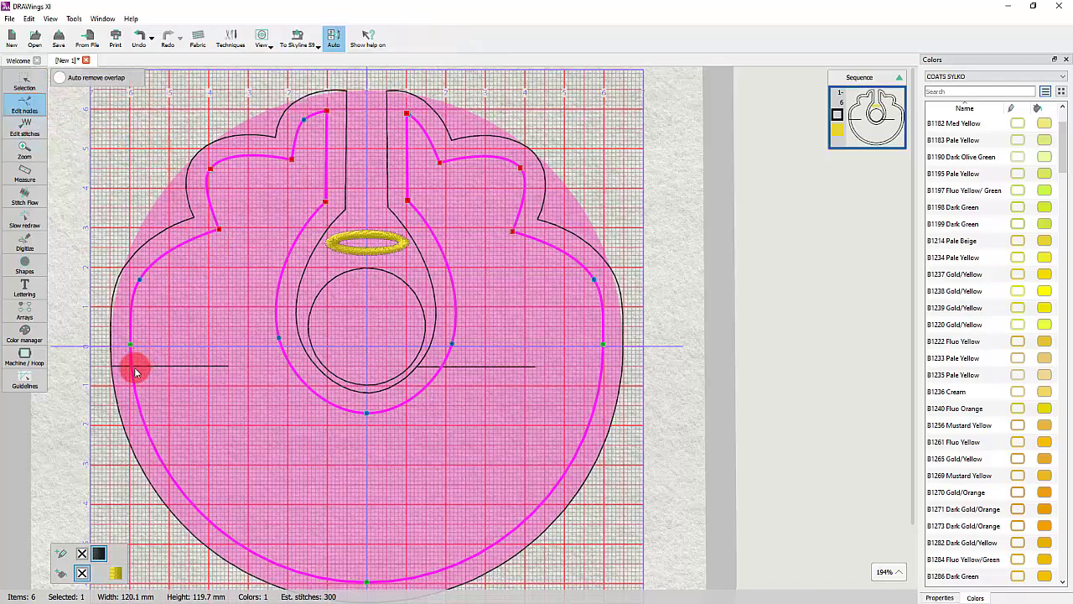
scroll(132, 366, up, 3)
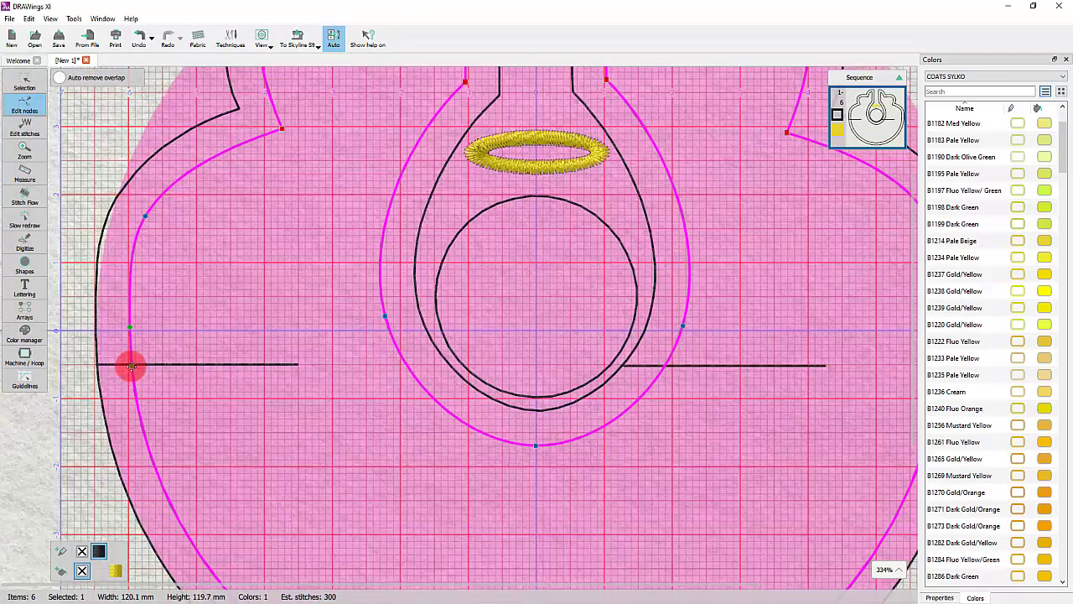
right_click(132, 350)
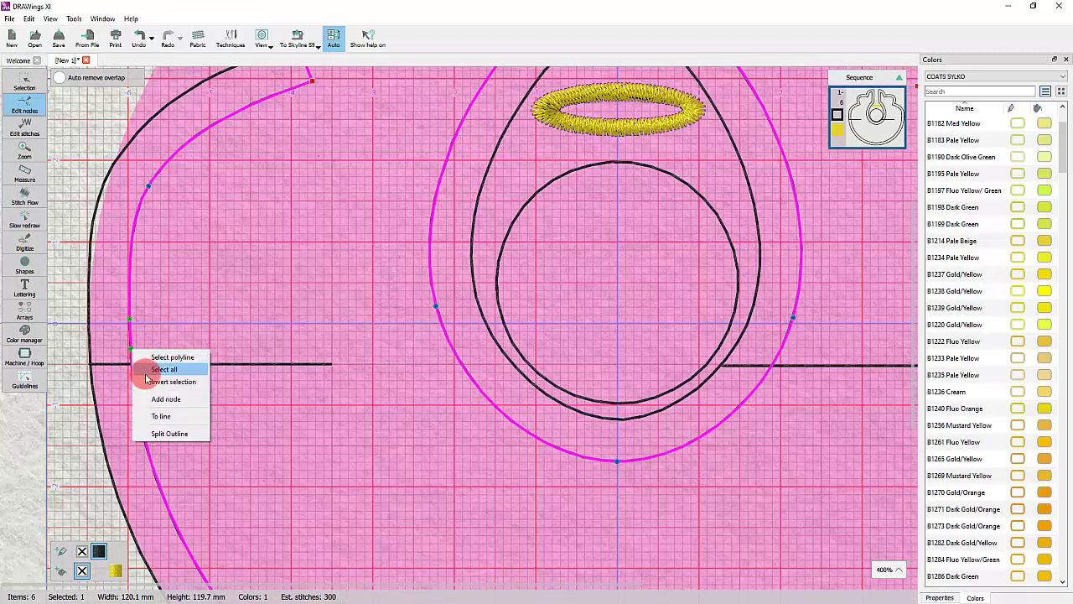
click(162, 414)
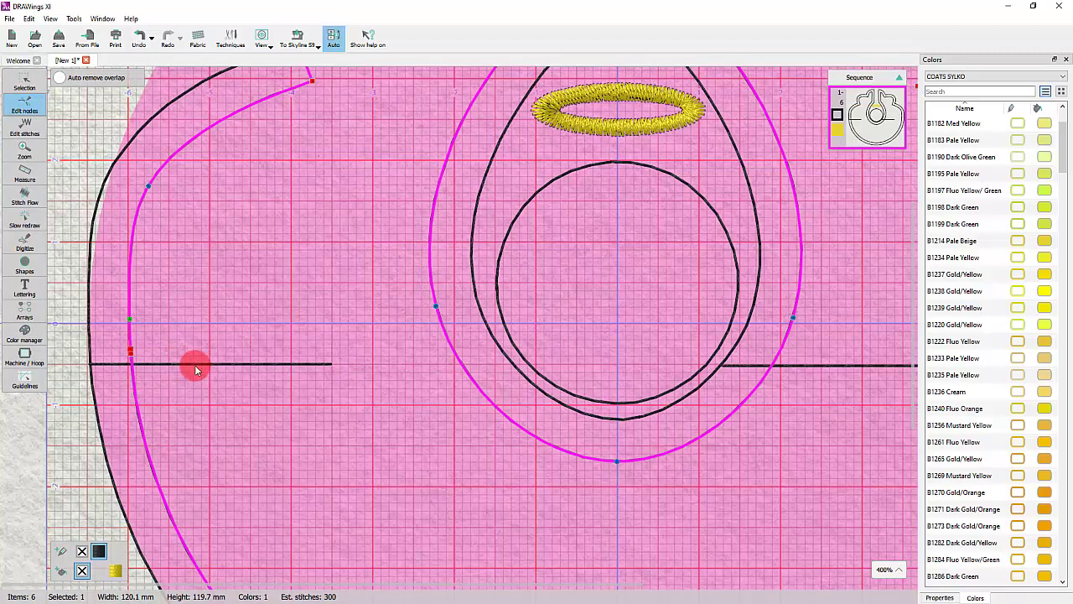
Split the inner border's outline on its right side at the height of the right slit line.
scroll(62, 354, down, 5)
scroll(335, 364, down, 1)
scroll(392, 345, up, 3)
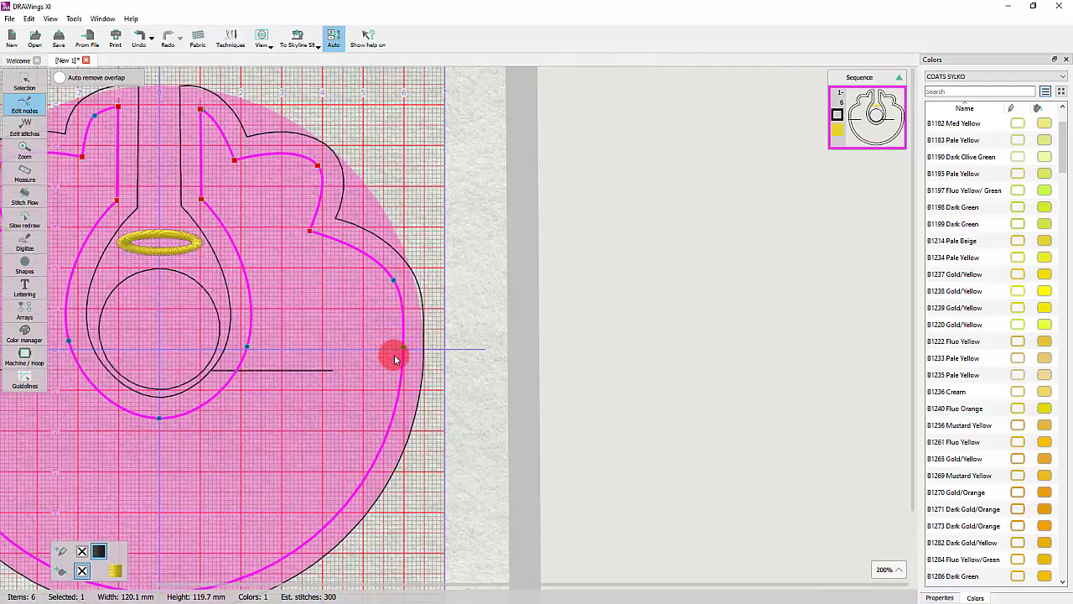
scroll(395, 359, up, 2)
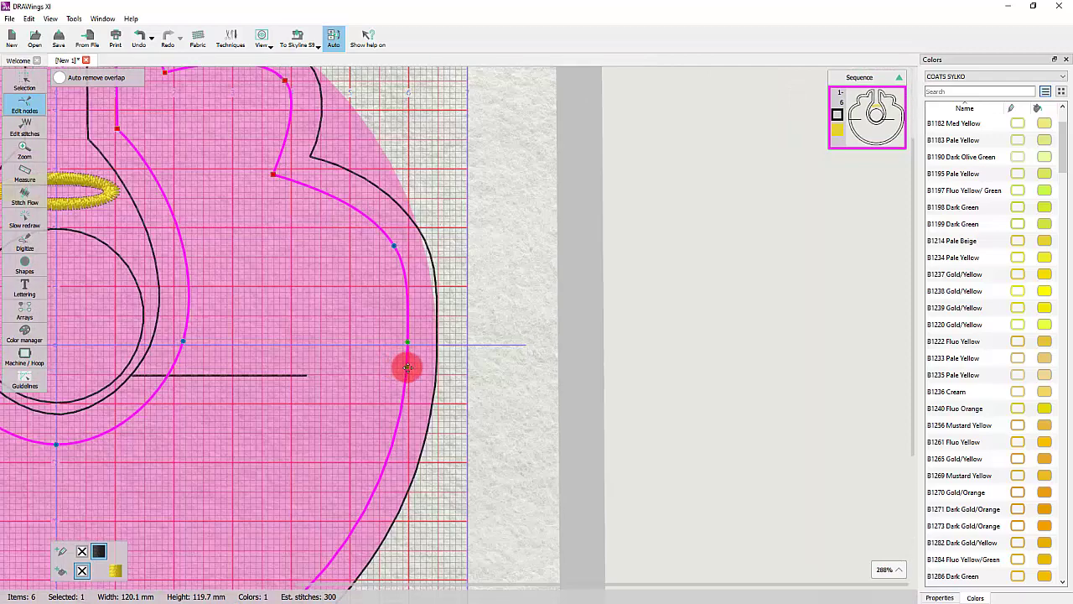
right_click(407, 367)
click(438, 453)
scroll(423, 418, down, 3)
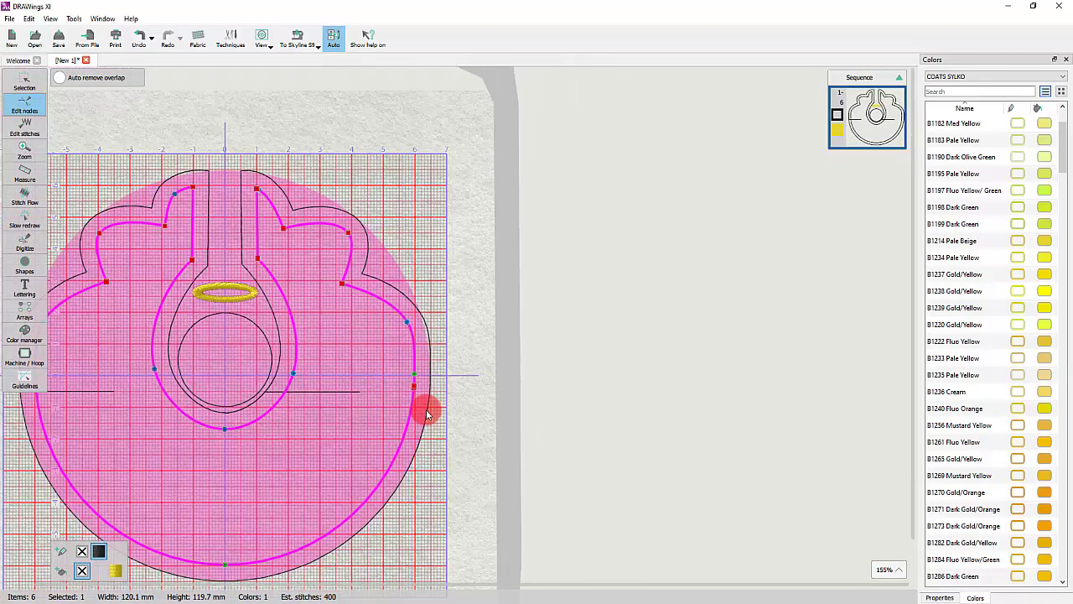
scroll(426, 395, down, 1)
Break apart the split inner border into separate upper and lower sections and select each to check the separation.
click(25, 88)
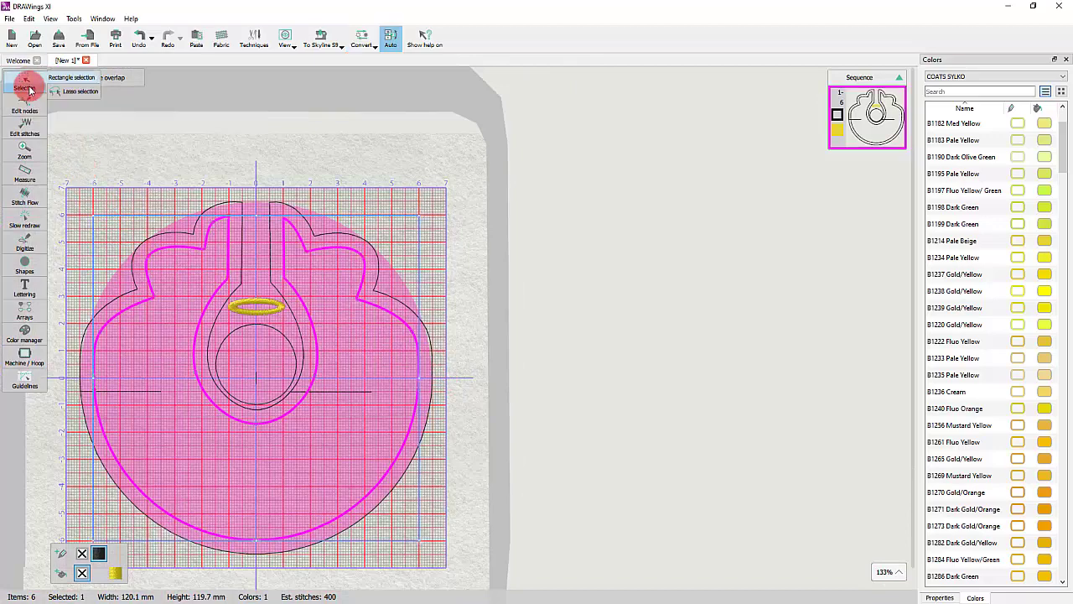
scroll(131, 256, up, 1)
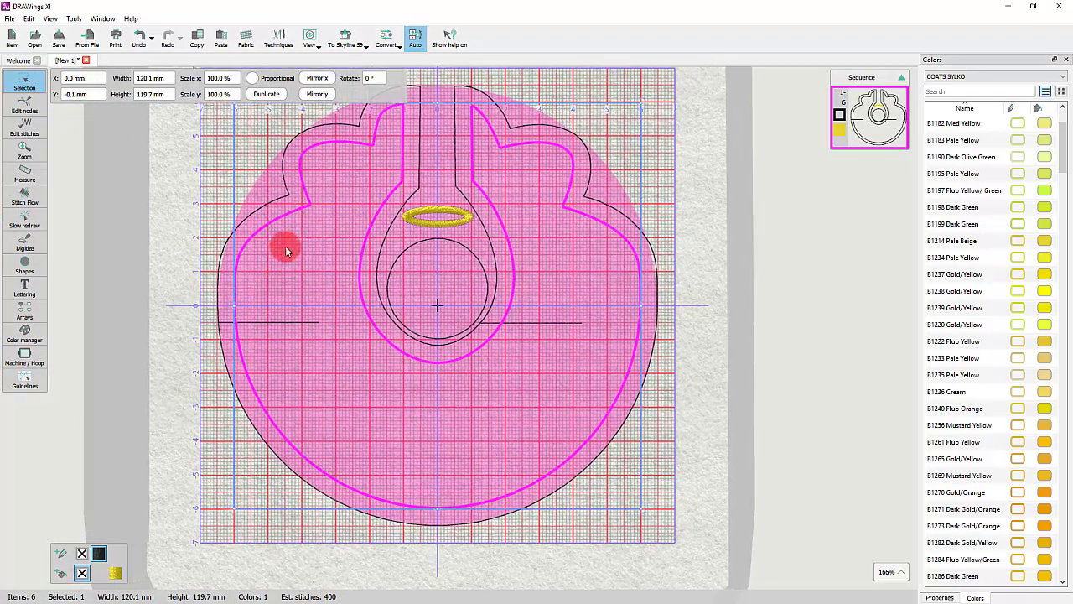
right_click(294, 212)
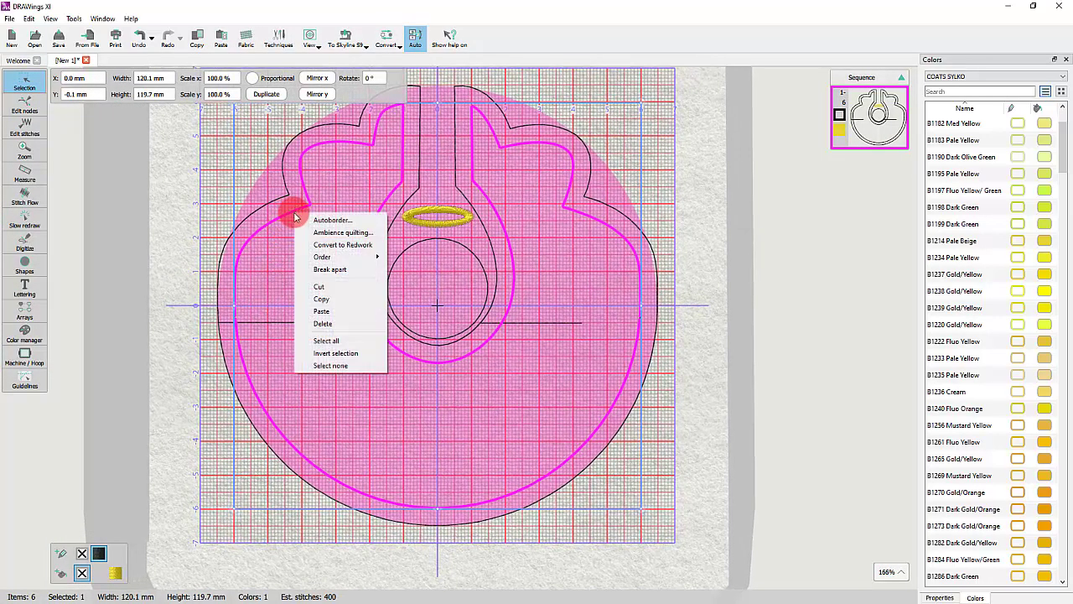
click(312, 265)
click(326, 381)
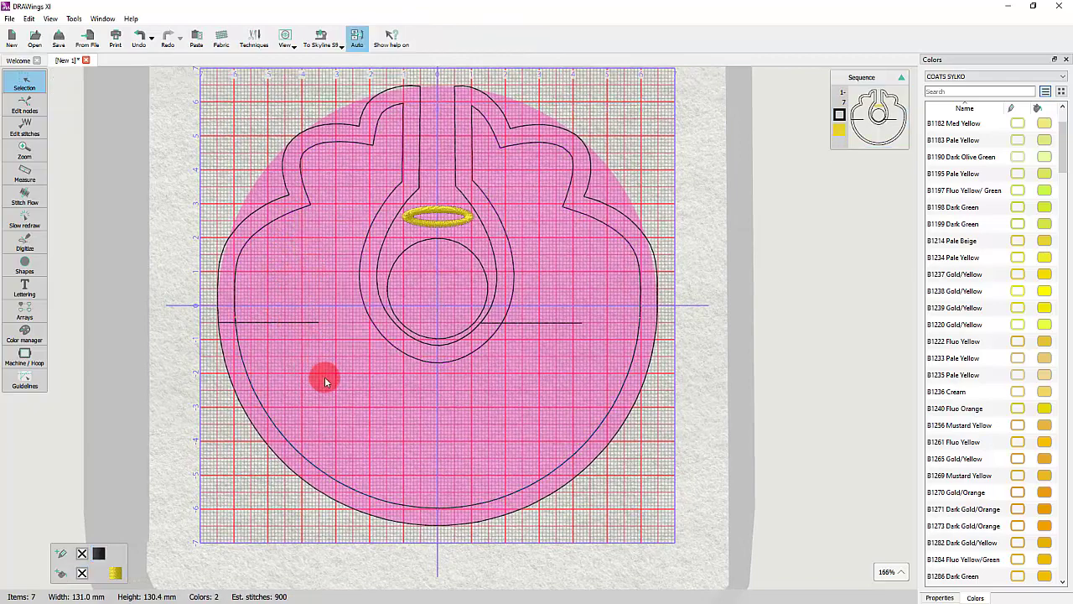
click(282, 222)
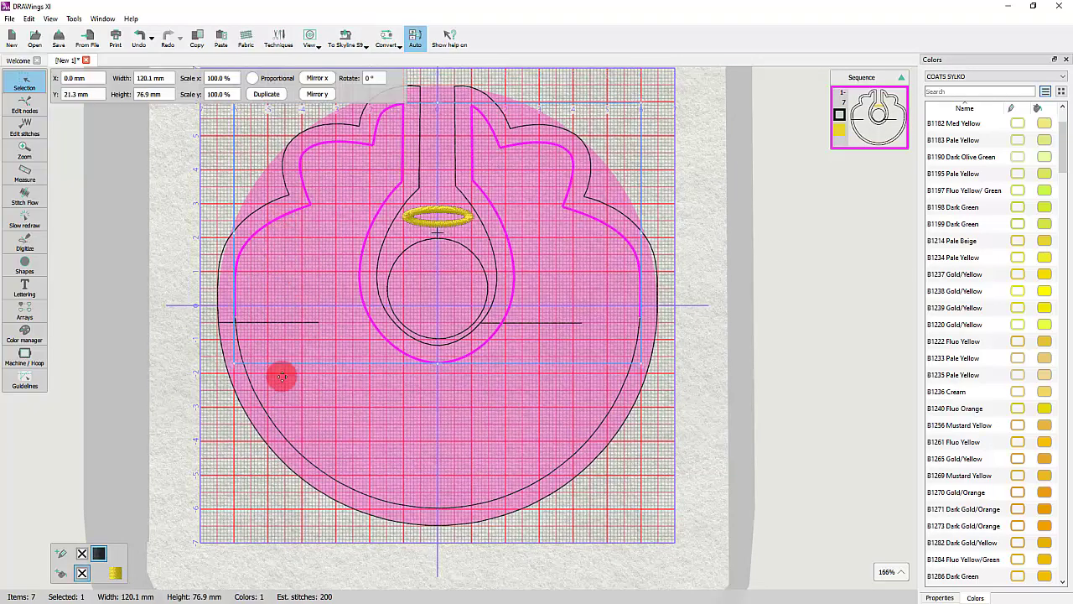
click(274, 423)
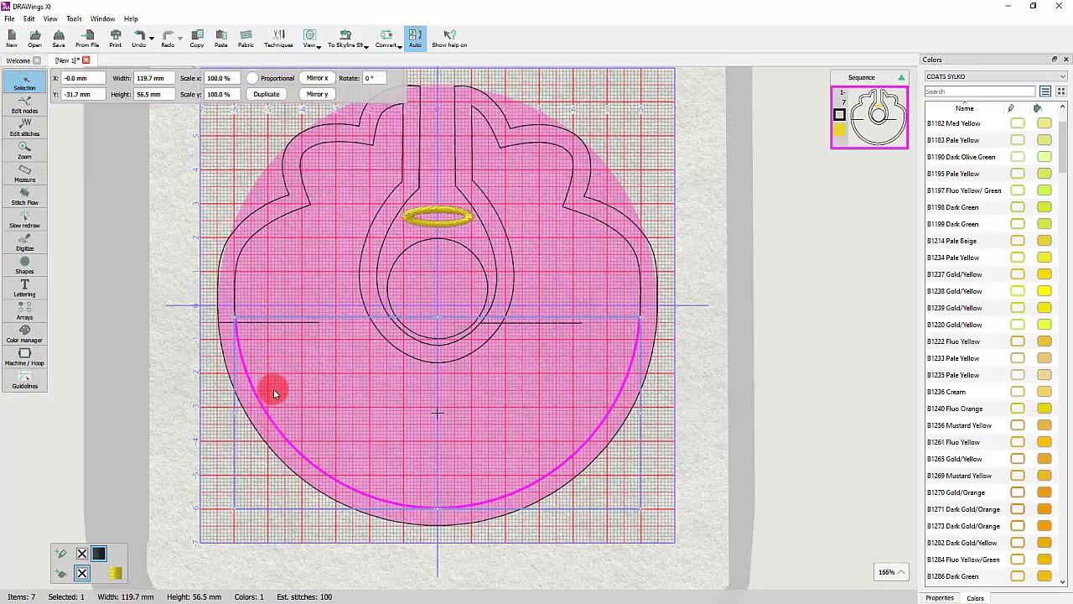
Apply running stitch pattern 172 to the outline of the upper scalloped section of the inner border.
click(302, 206)
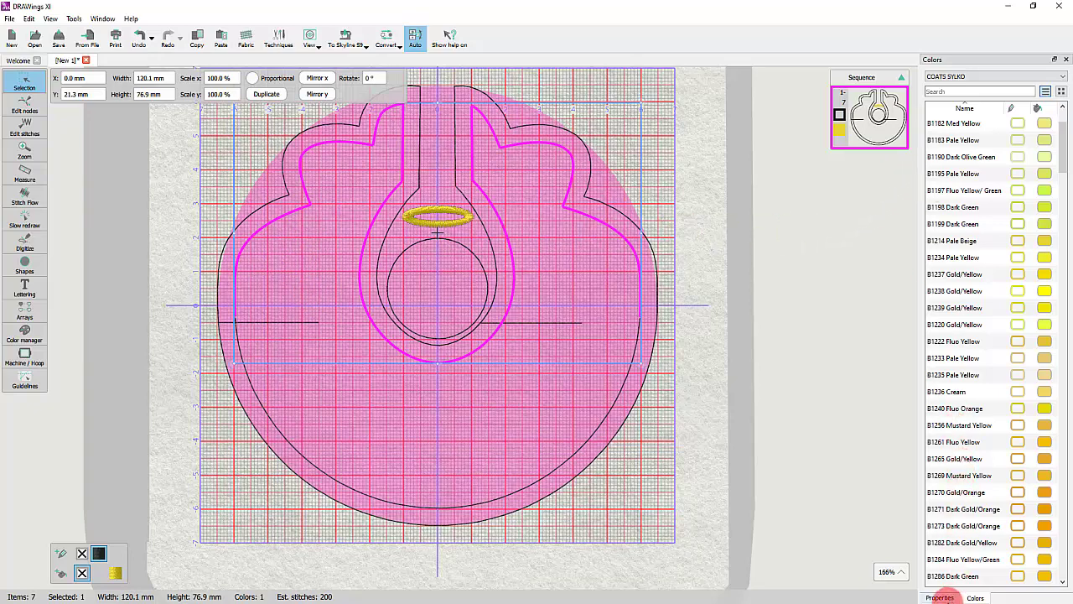
click(940, 597)
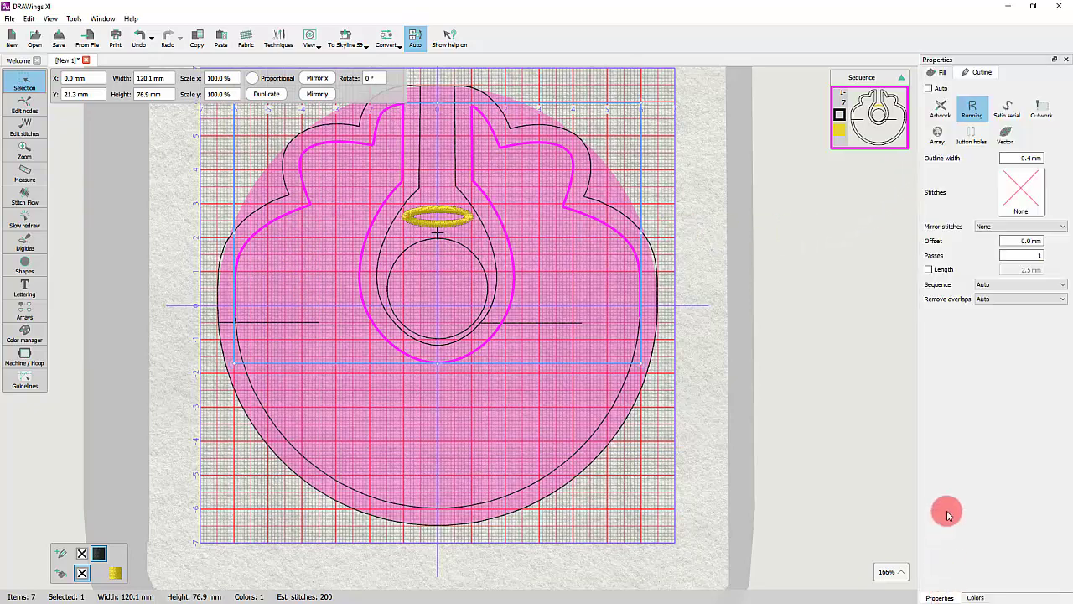
click(1017, 184)
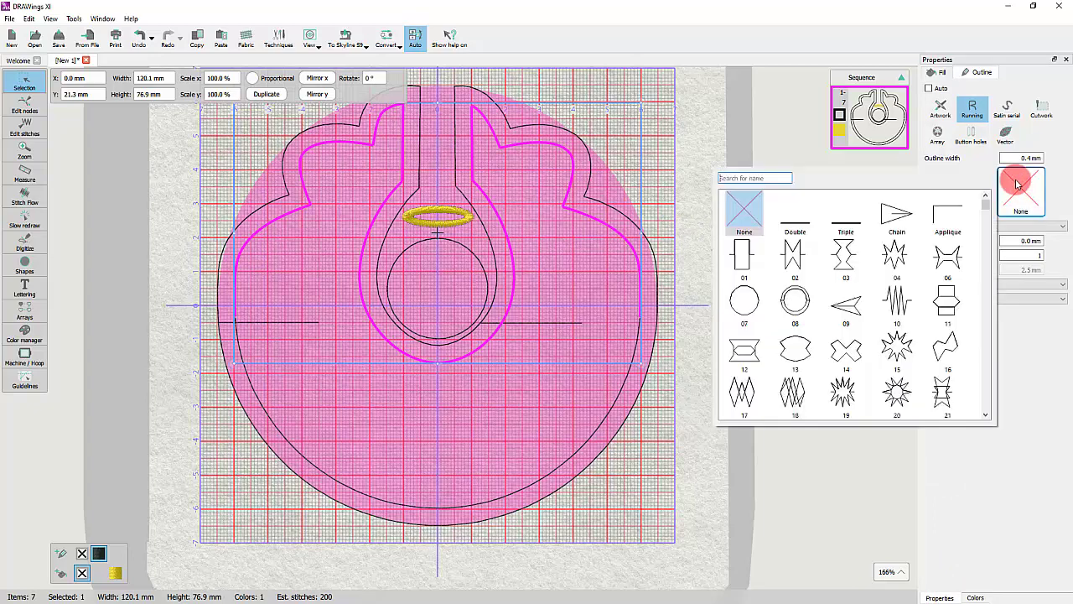
scroll(891, 326, down, 5)
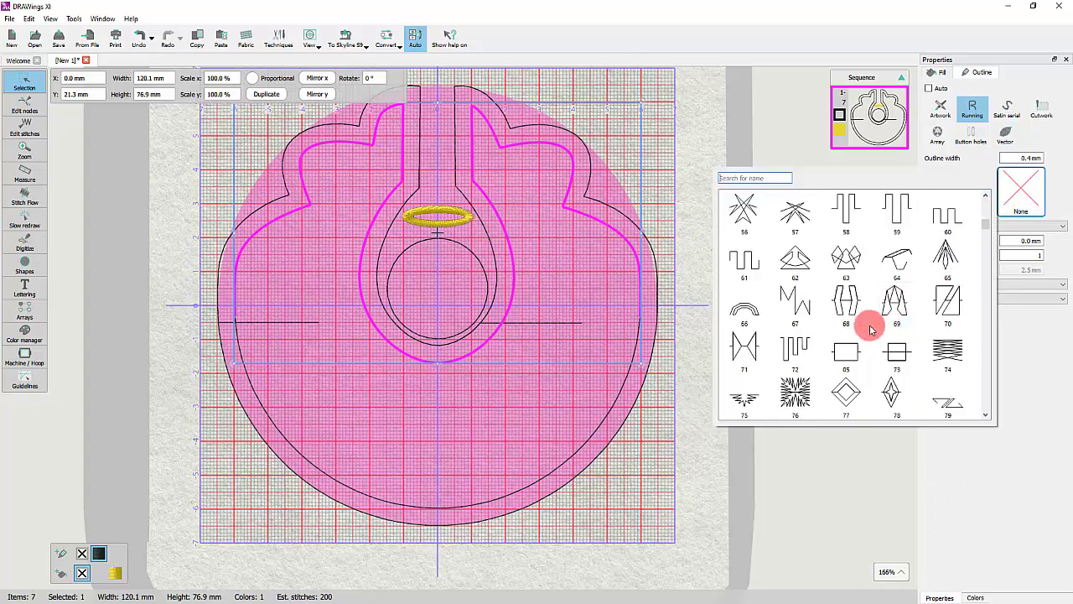
scroll(838, 381, down, 4)
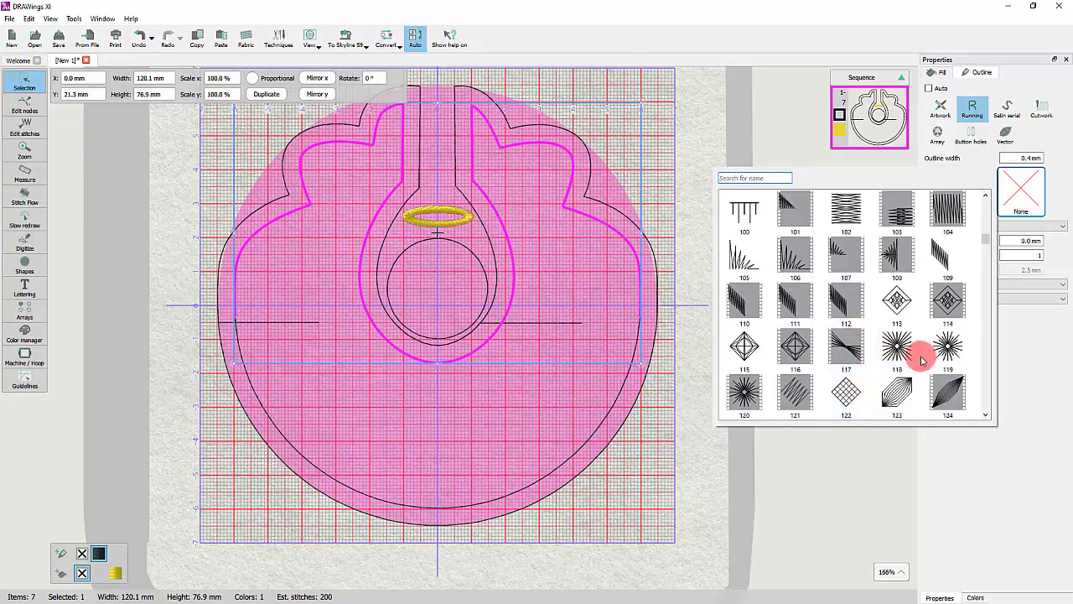
scroll(894, 344, down, 3)
scroll(899, 359, down, 5)
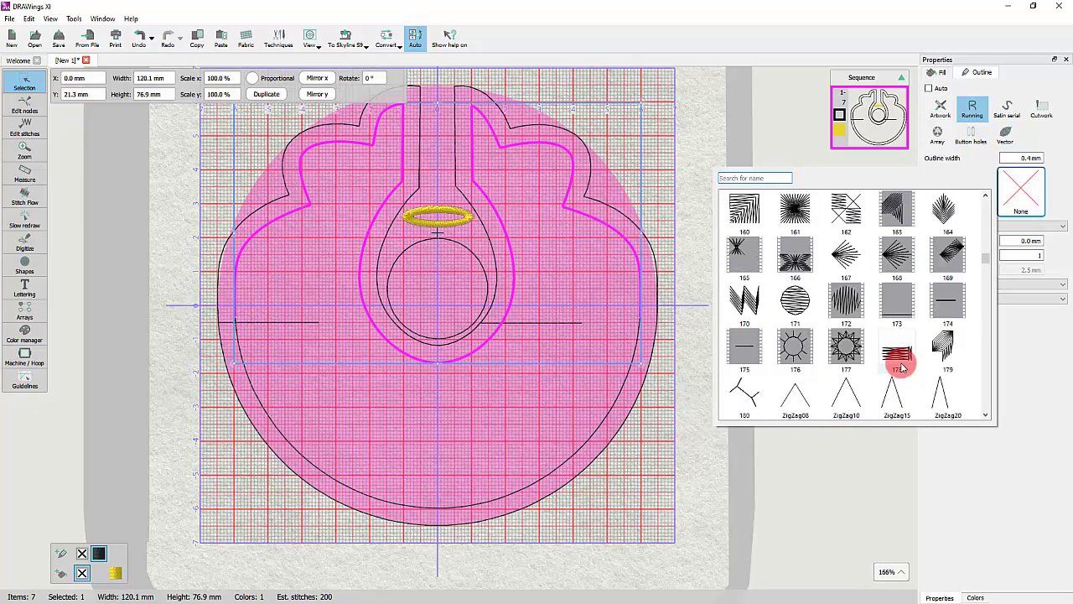
click(853, 300)
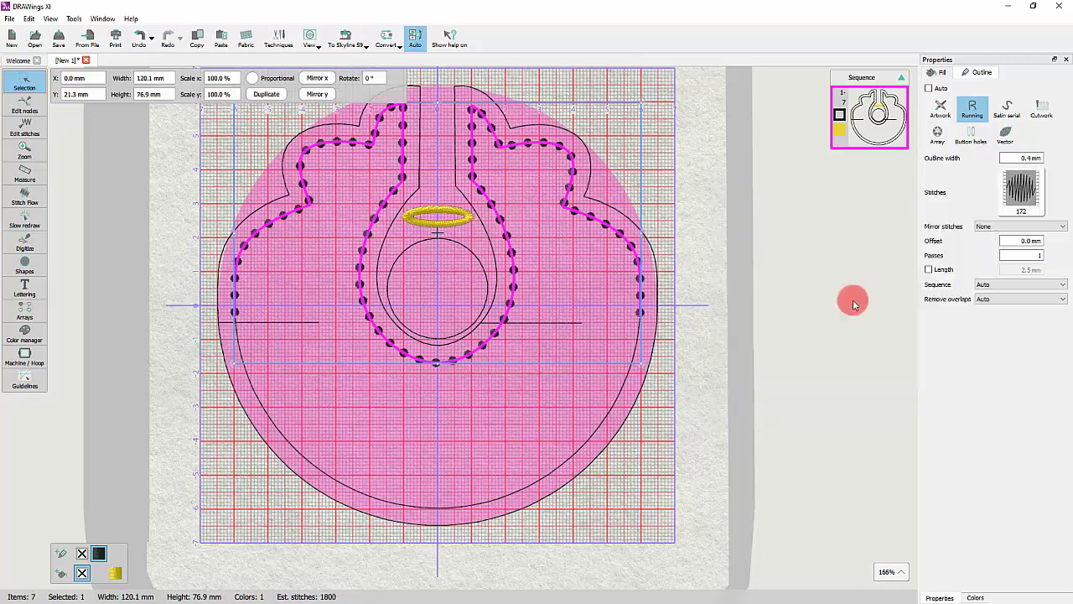
click(336, 252)
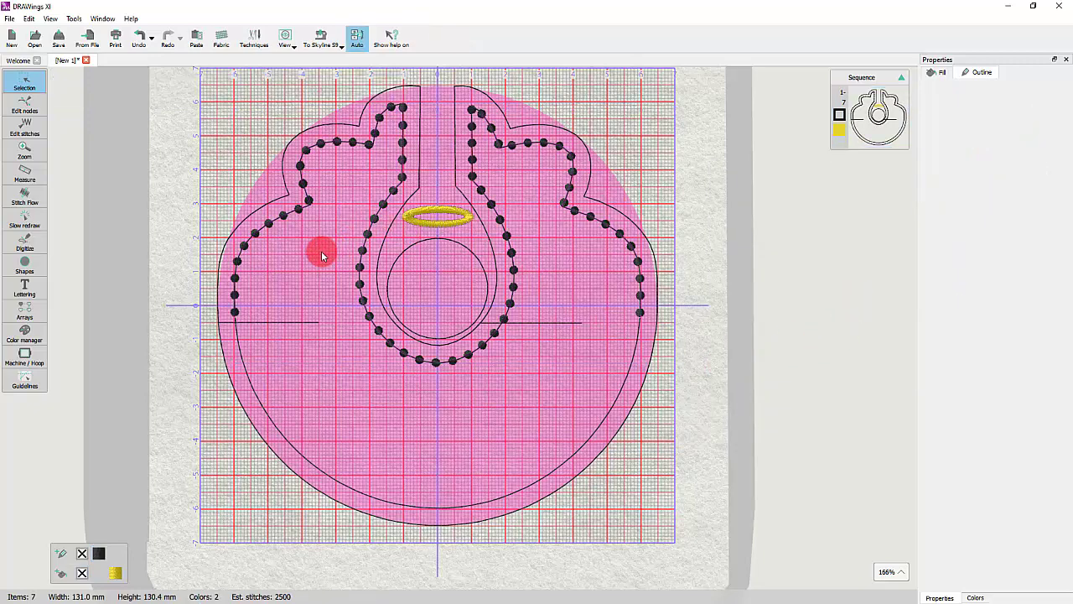
Change the outline colour of the upper patterned border section to the halo's yellow.
click(372, 234)
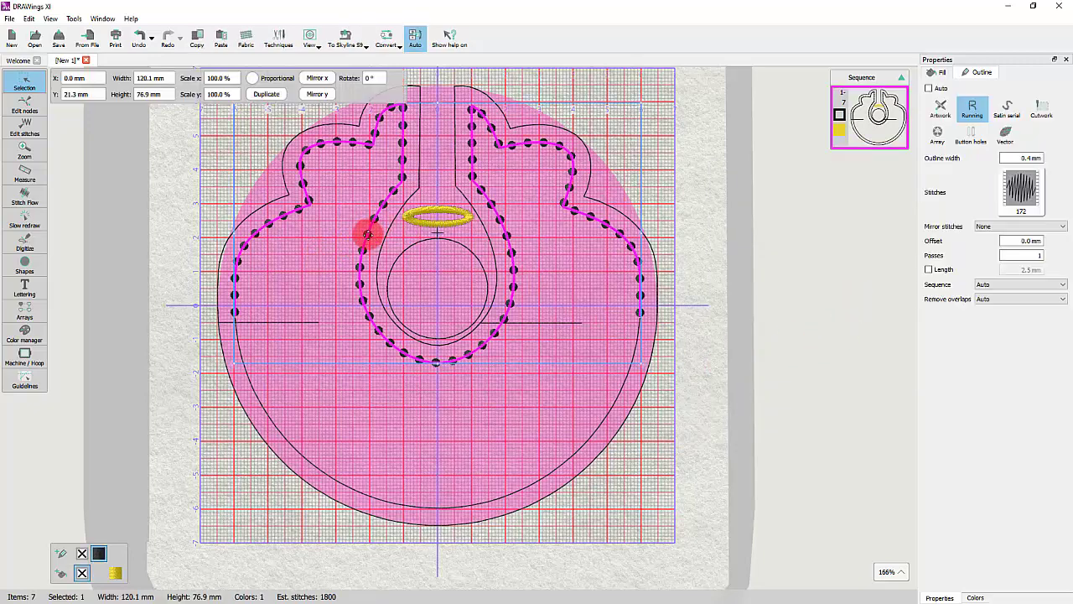
click(119, 551)
click(379, 451)
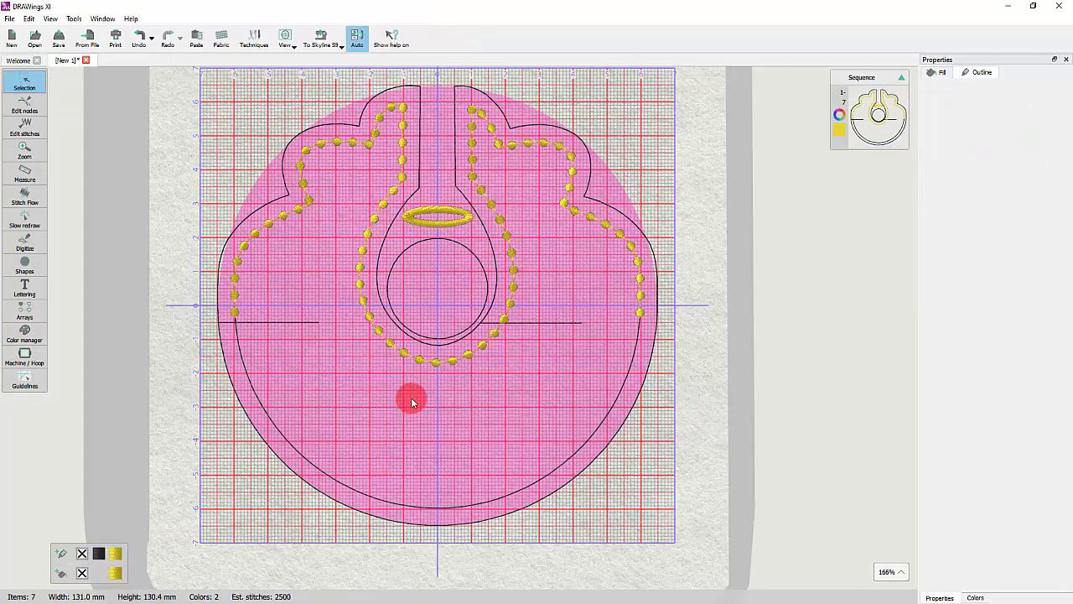
Open the clipart library and search it by name for "Floral".
scroll(403, 457, down, 1)
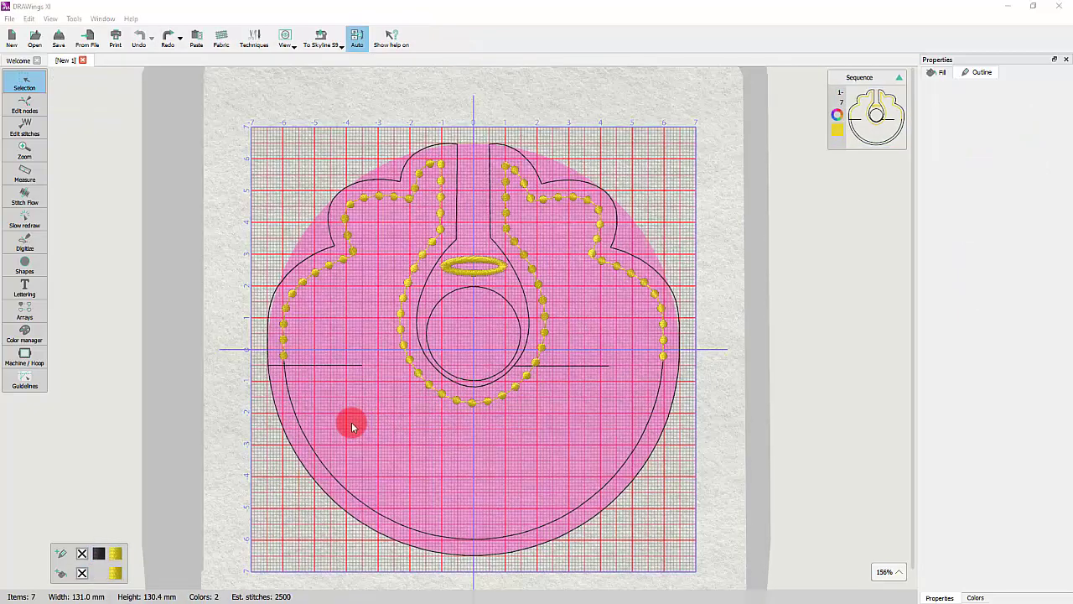
click(73, 18)
mouse_move(109, 114)
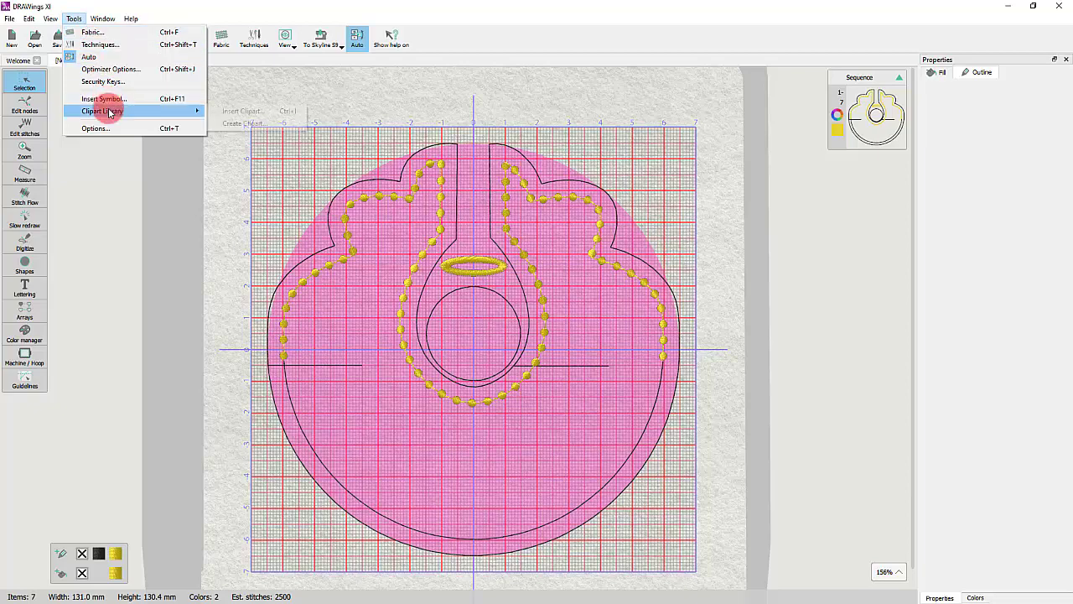
key(Escape)
key(Escape)
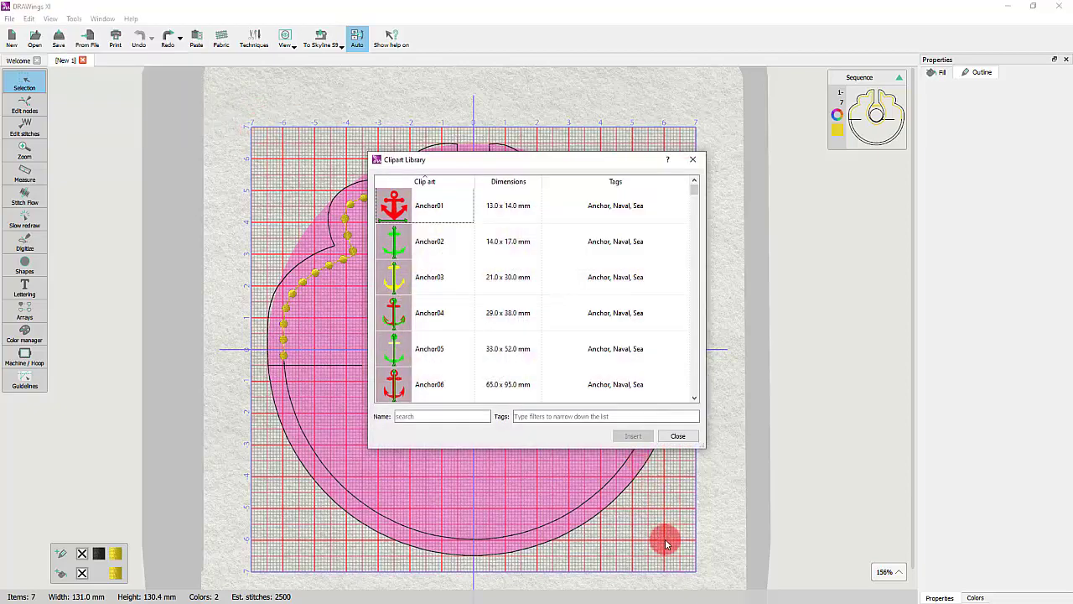
key(Caps_Lock)
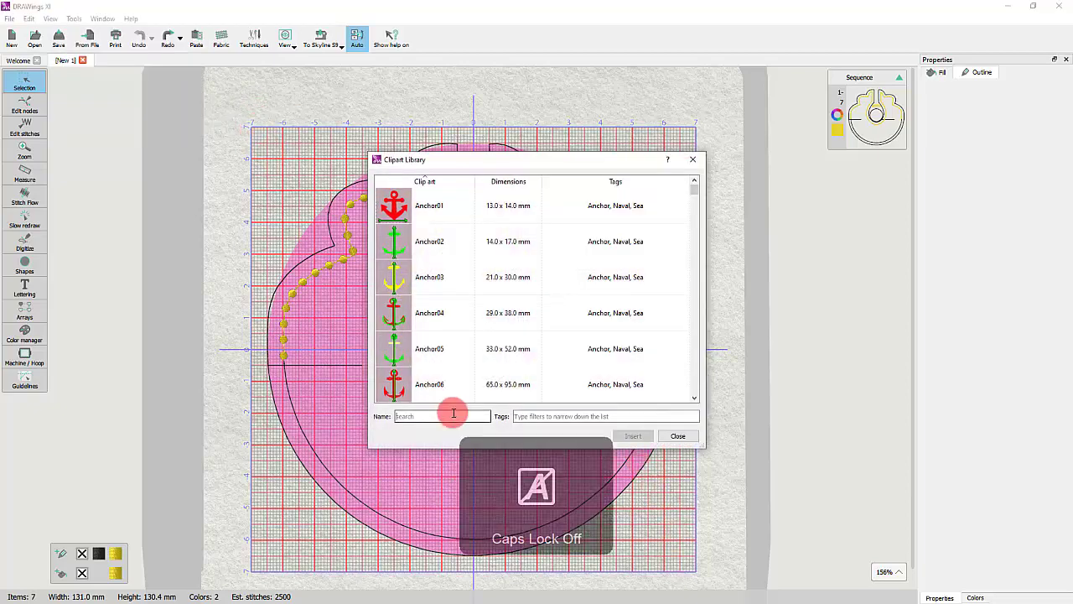
text(Floral)
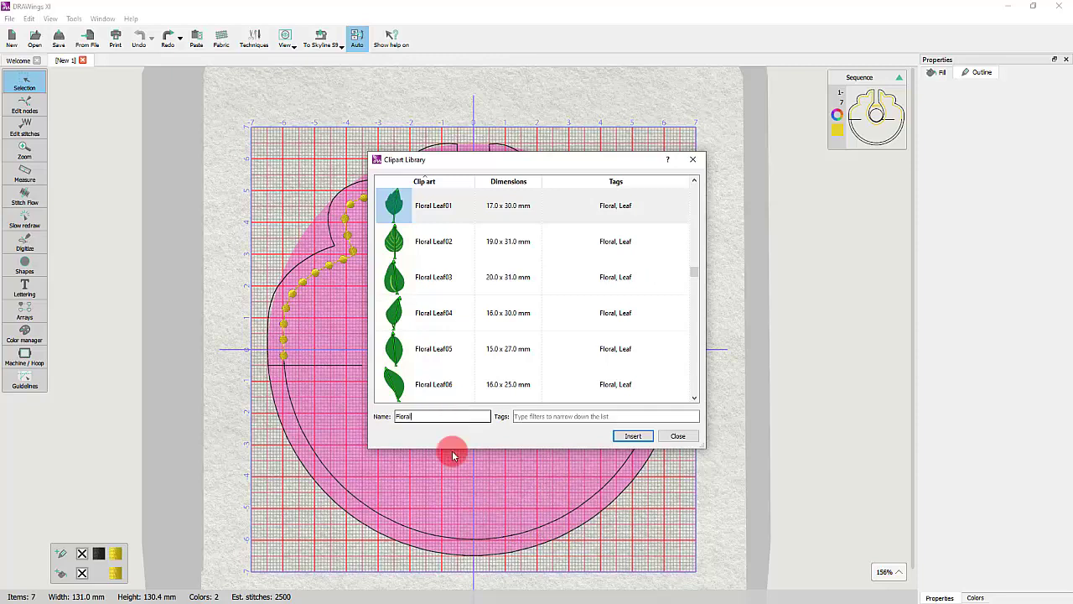
Insert the Floral54 clipart at about 12.5 mm wide in the empty area outside the angel's lower left edge.
scroll(433, 334, down, 10)
scroll(432, 334, down, 12)
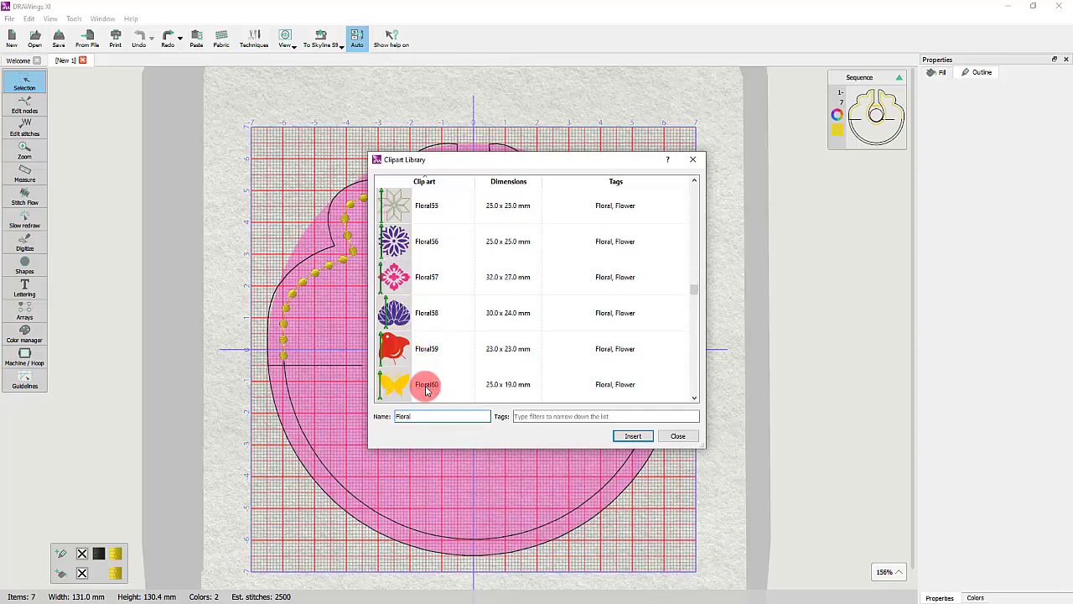
scroll(419, 240, up, 3)
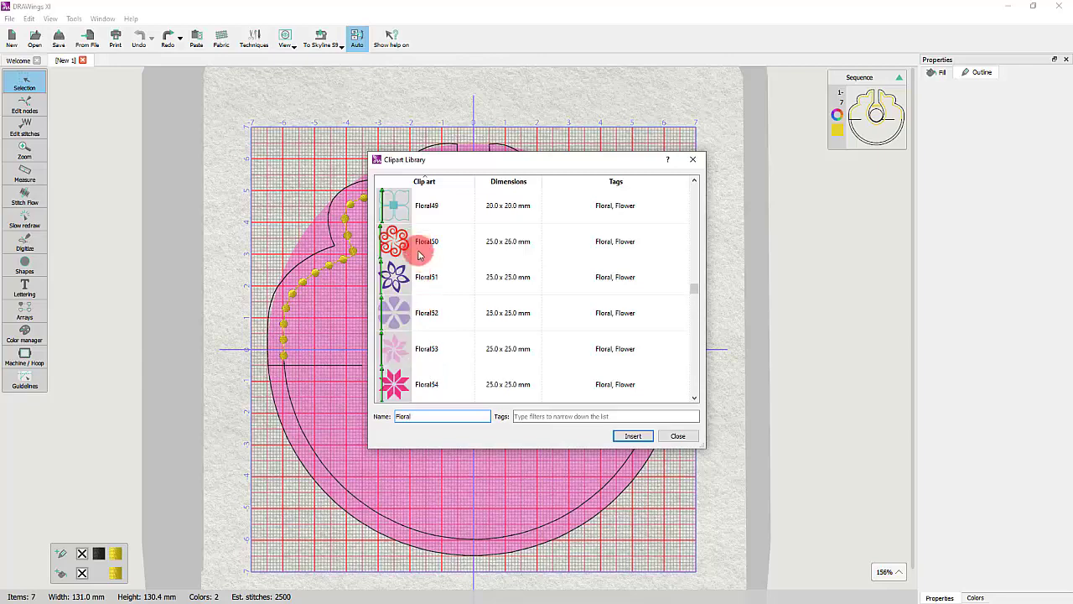
click(426, 384)
click(634, 436)
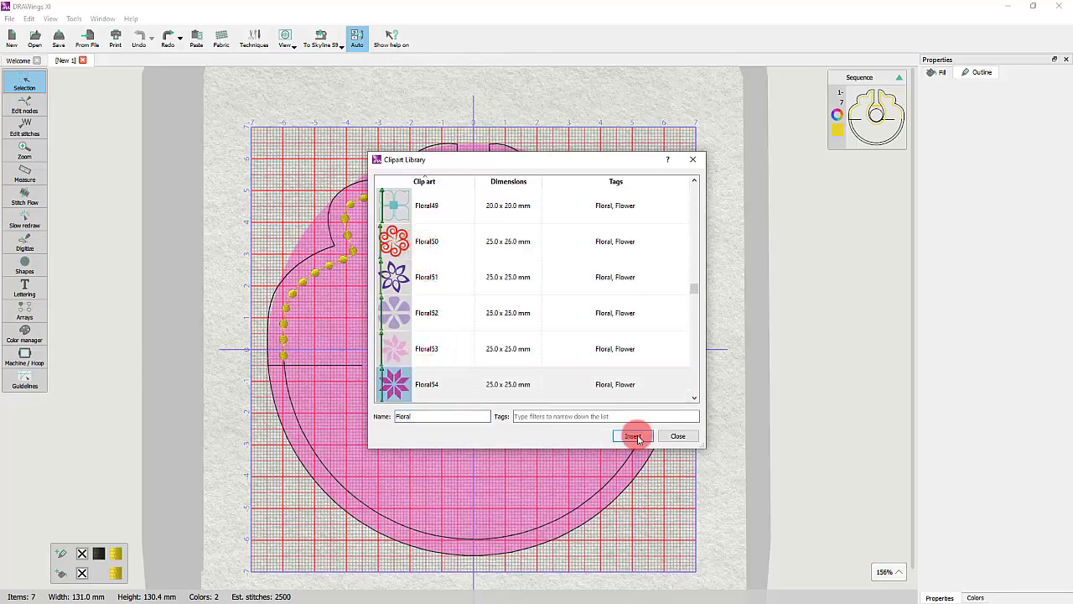
drag(286, 539, 281, 480)
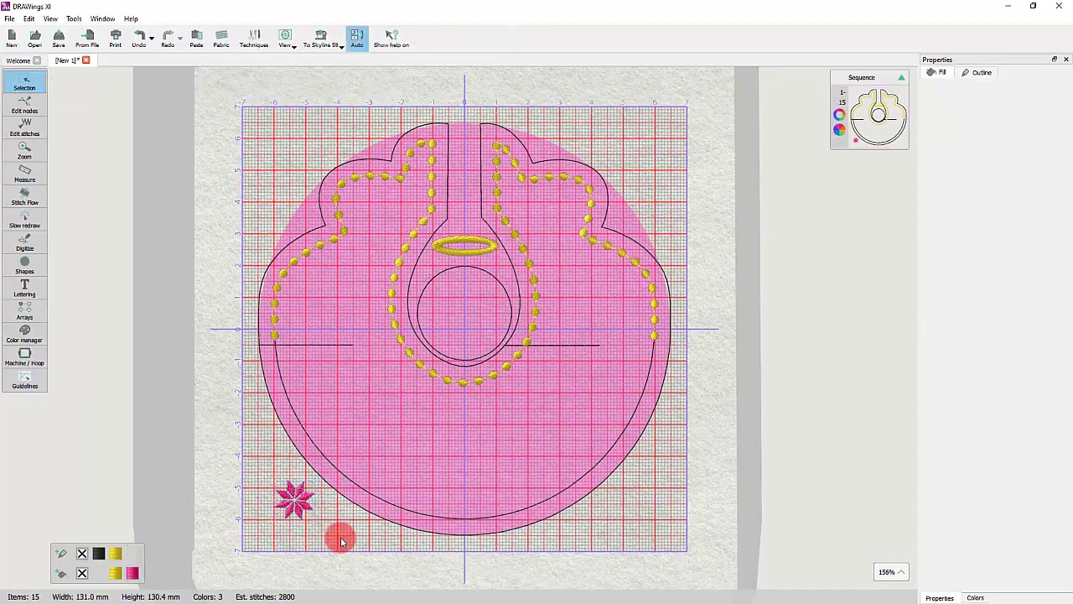
Change the flower clipart's fill colour to the halo's yellow and shrink it to about 10.4 mm.
scroll(288, 510, up, 3)
click(302, 516)
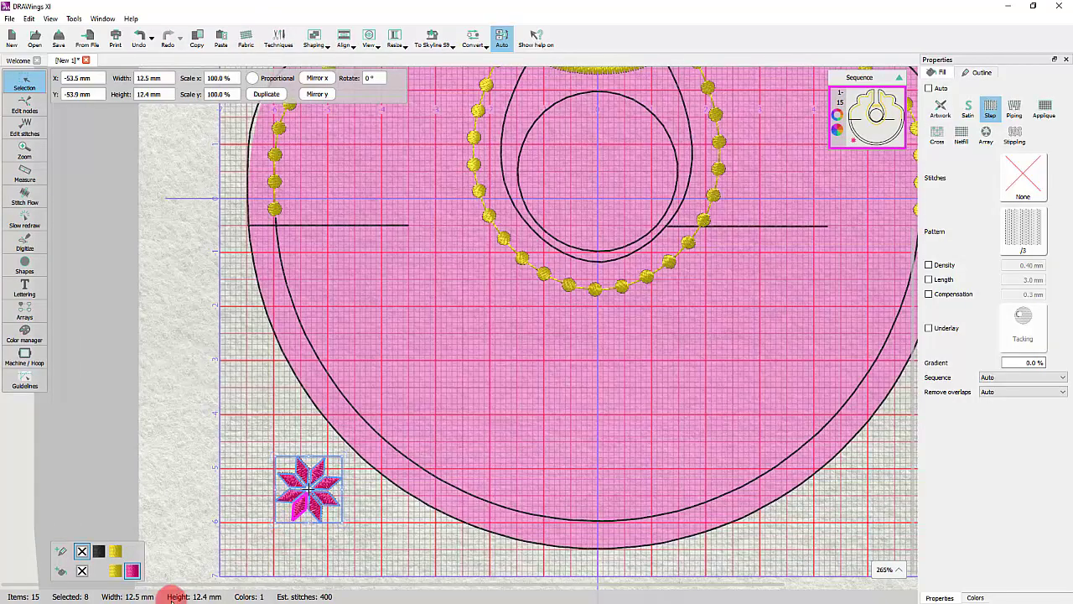
click(115, 570)
click(415, 528)
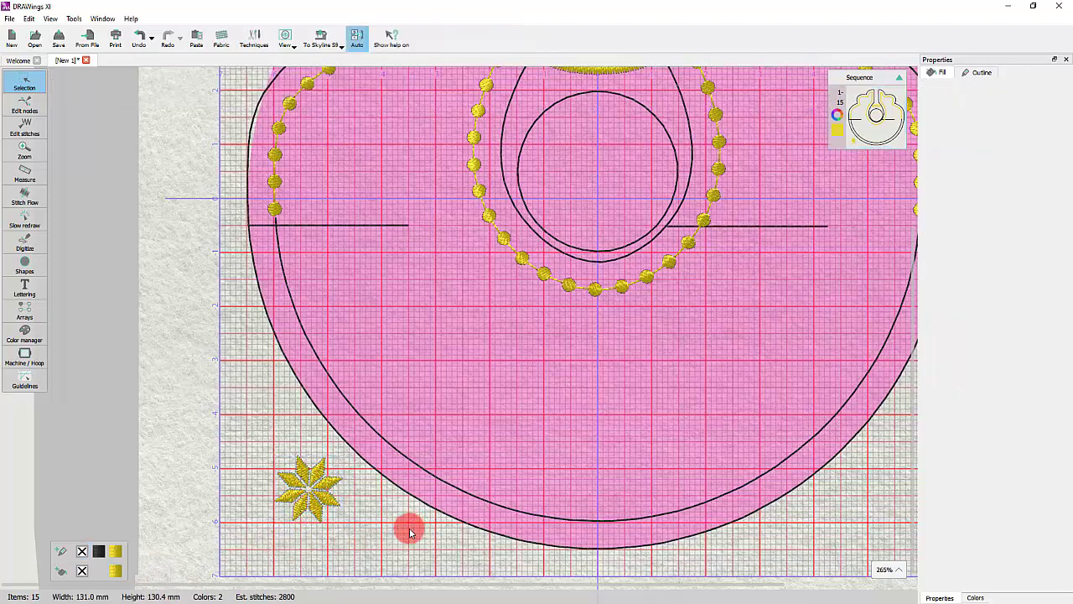
click(319, 494)
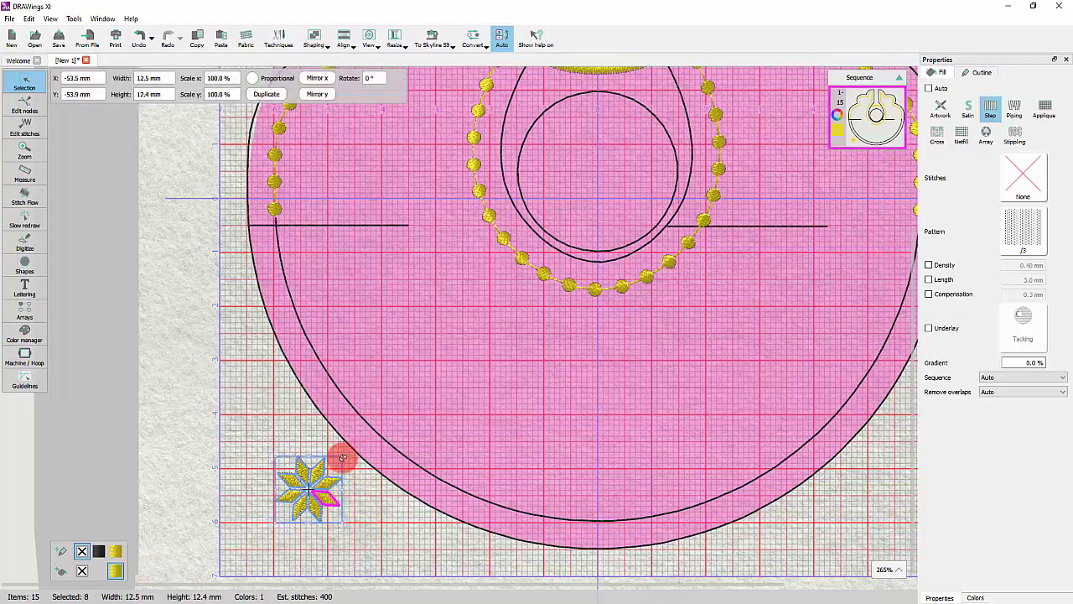
drag(339, 461, 336, 463)
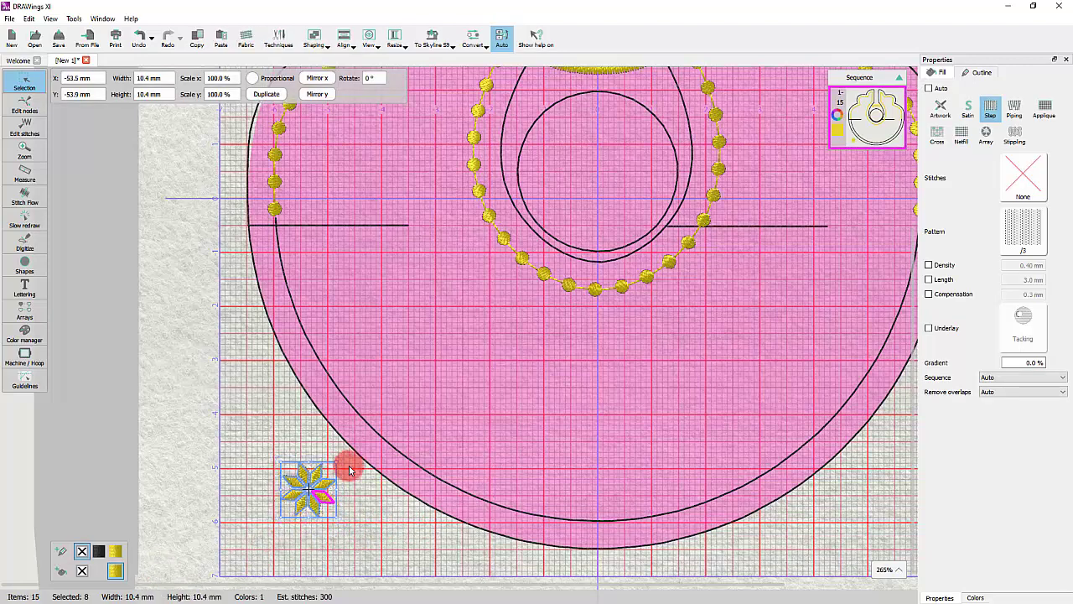
Create an array outline from the yellow flower along the lower section of the inner border.
shift+click(400, 455)
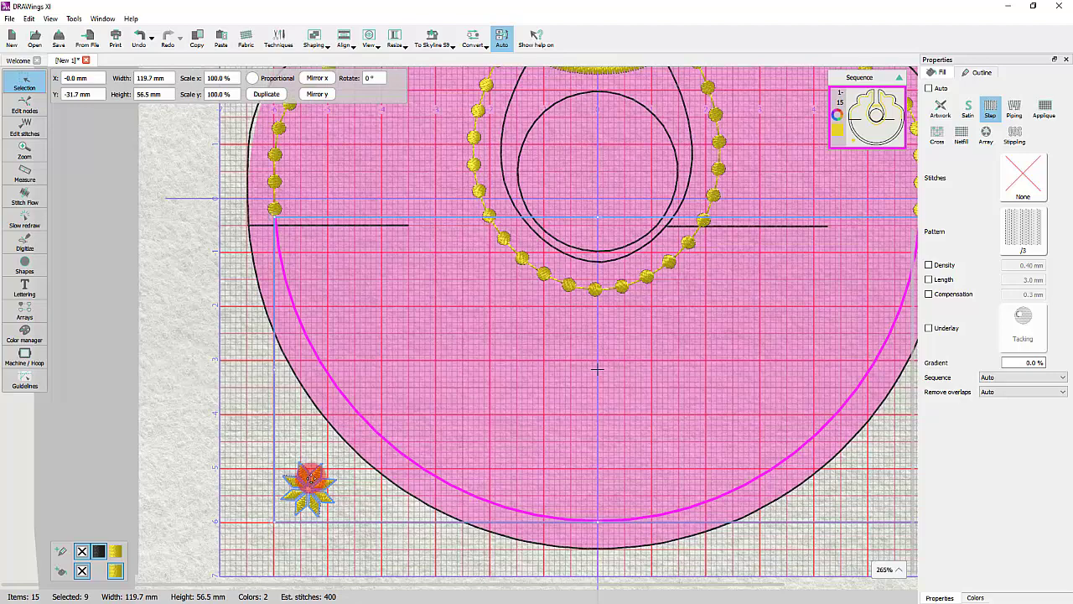
right_click(310, 476)
mouse_move(396, 334)
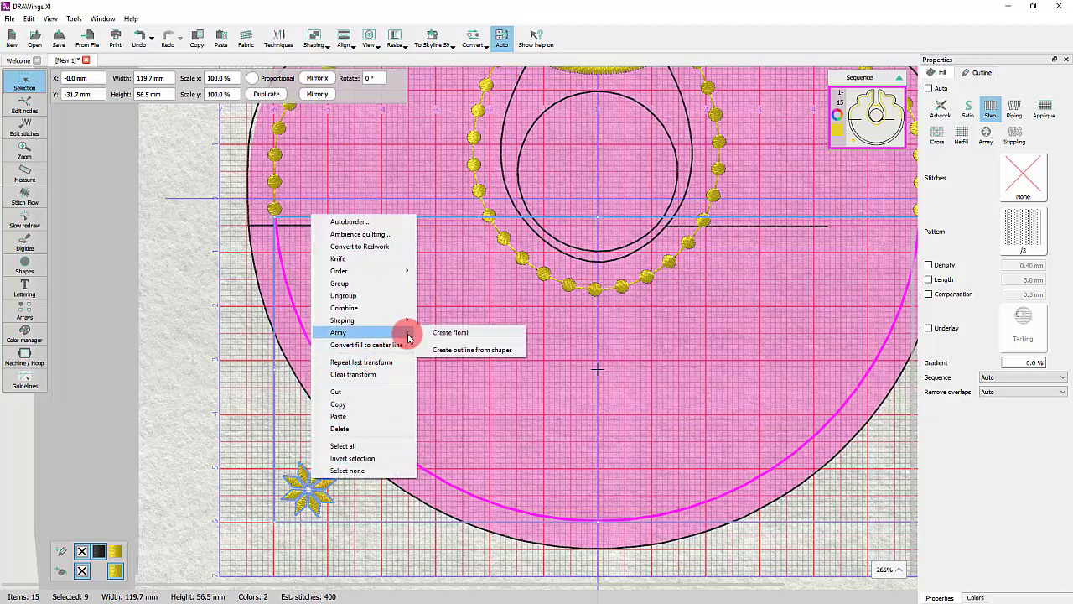
click(472, 350)
scroll(341, 381, down, 3)
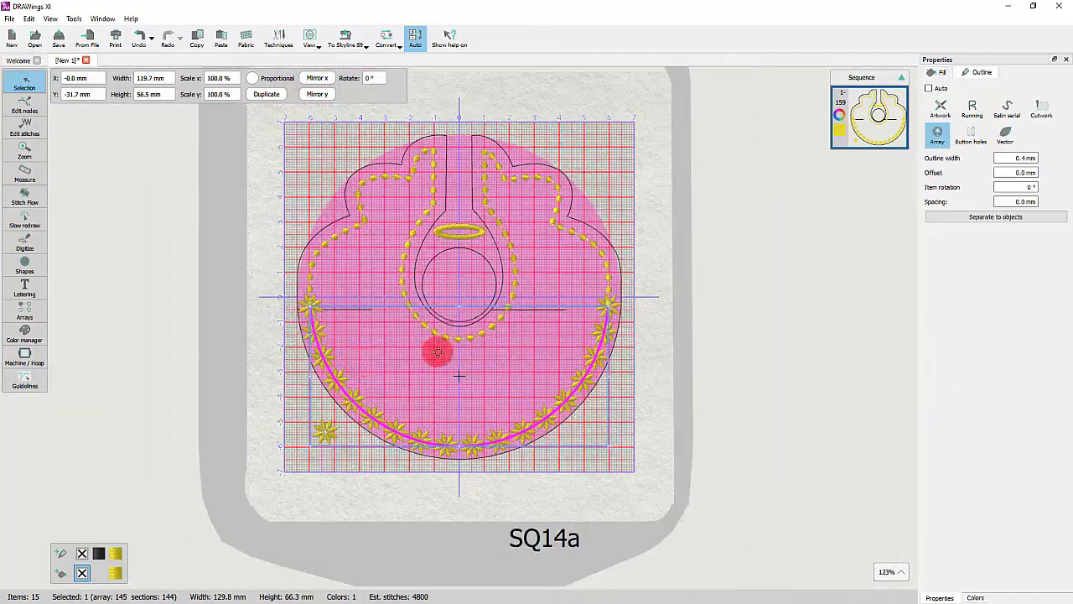
scroll(307, 330, up, 5)
scroll(312, 331, down, 3)
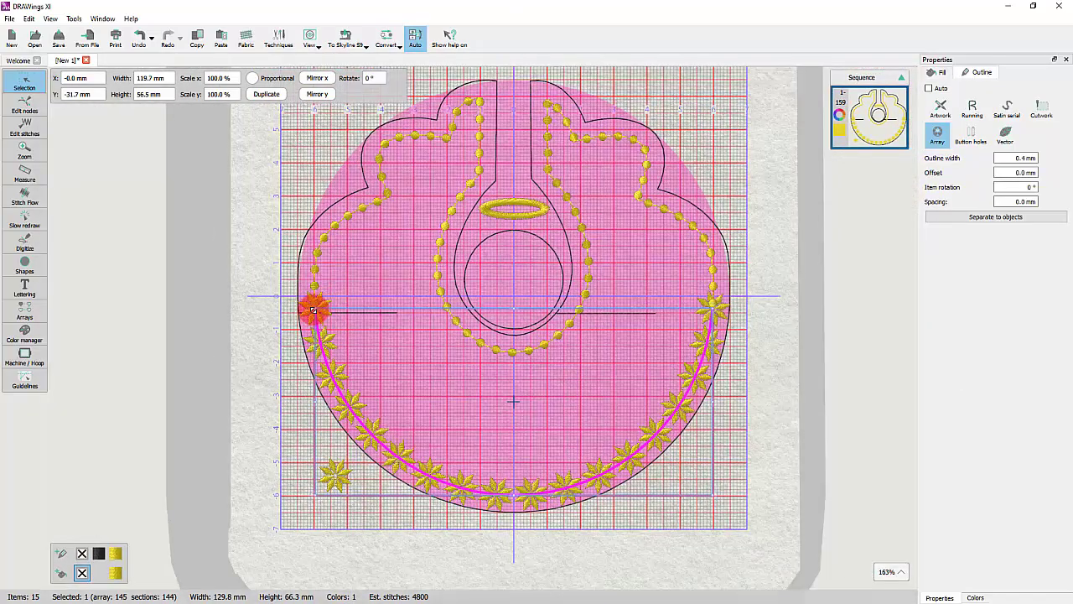
Shrink the flower border to about 114.7 mm wide and 51.4 mm high, and shift it left to centre it.
drag(312, 309, 329, 316)
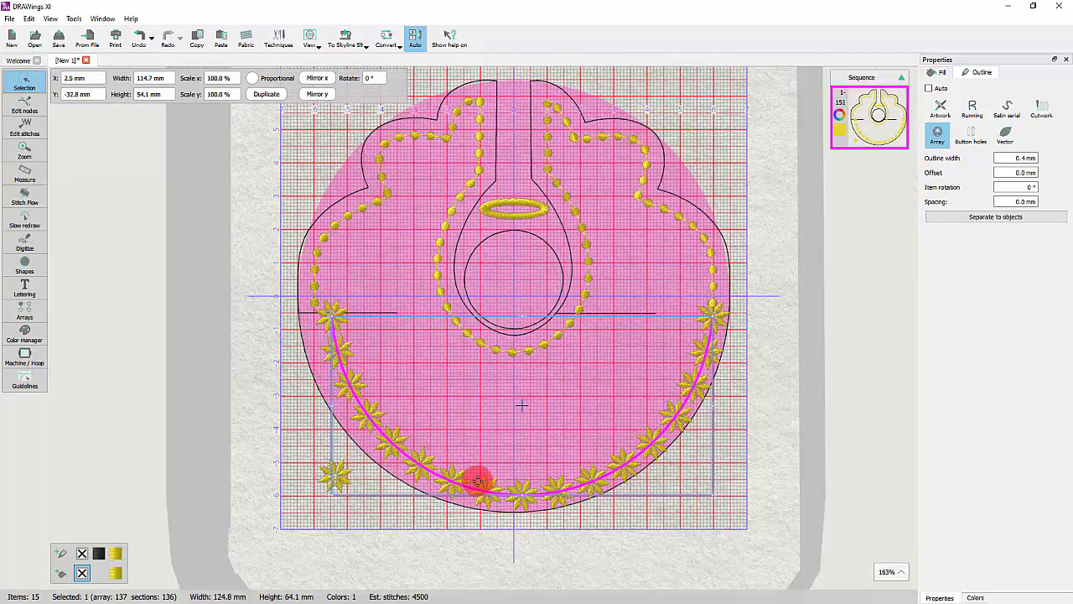
key(Left)
key(Left)
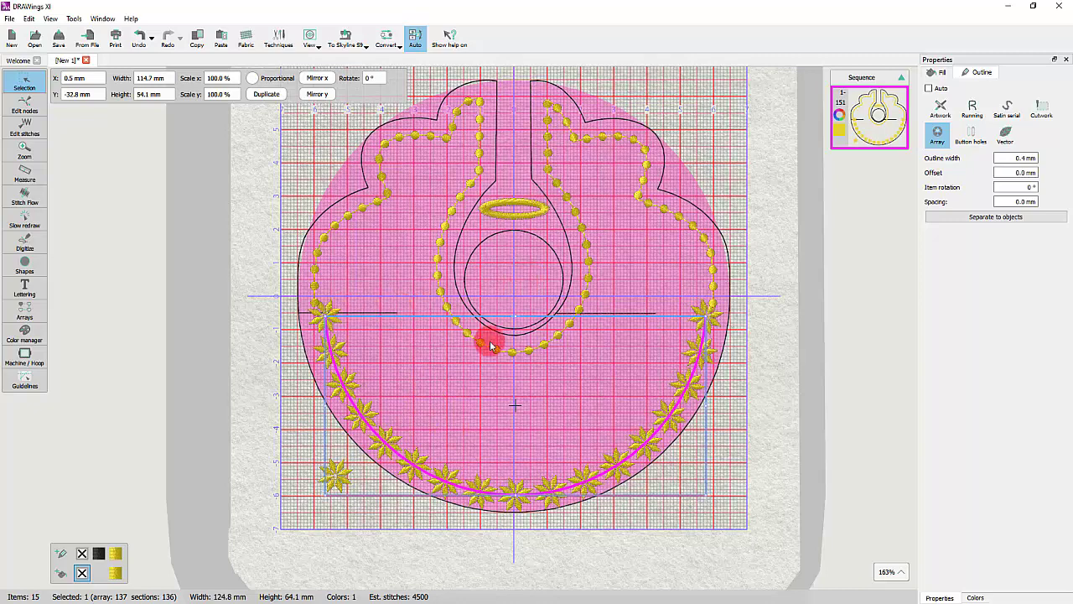
drag(515, 318, 516, 327)
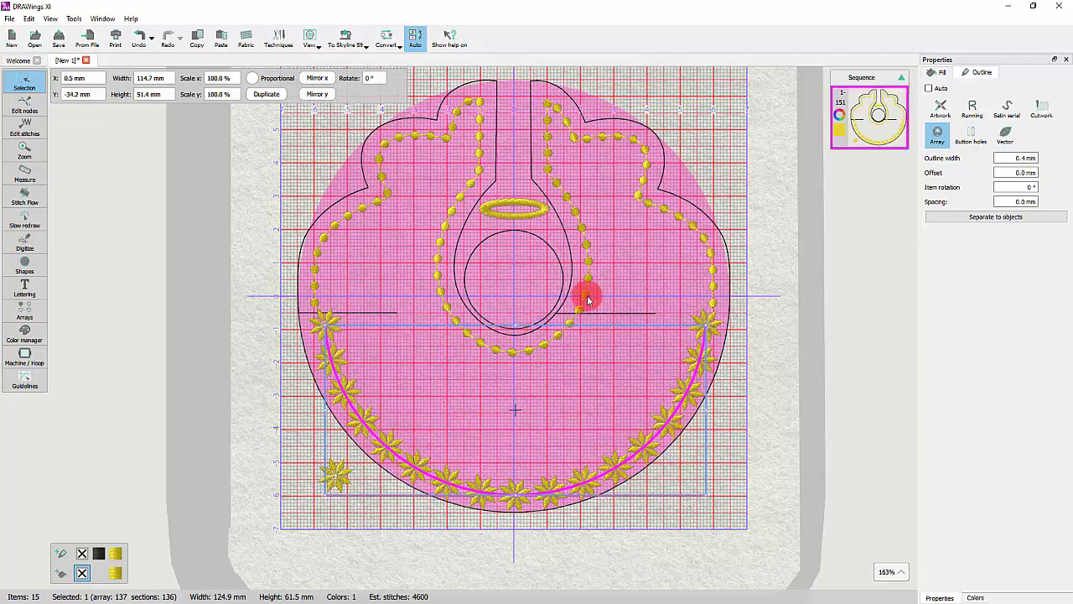
Delete the original single flower outside the angel's lower left edge.
click(594, 361)
click(338, 478)
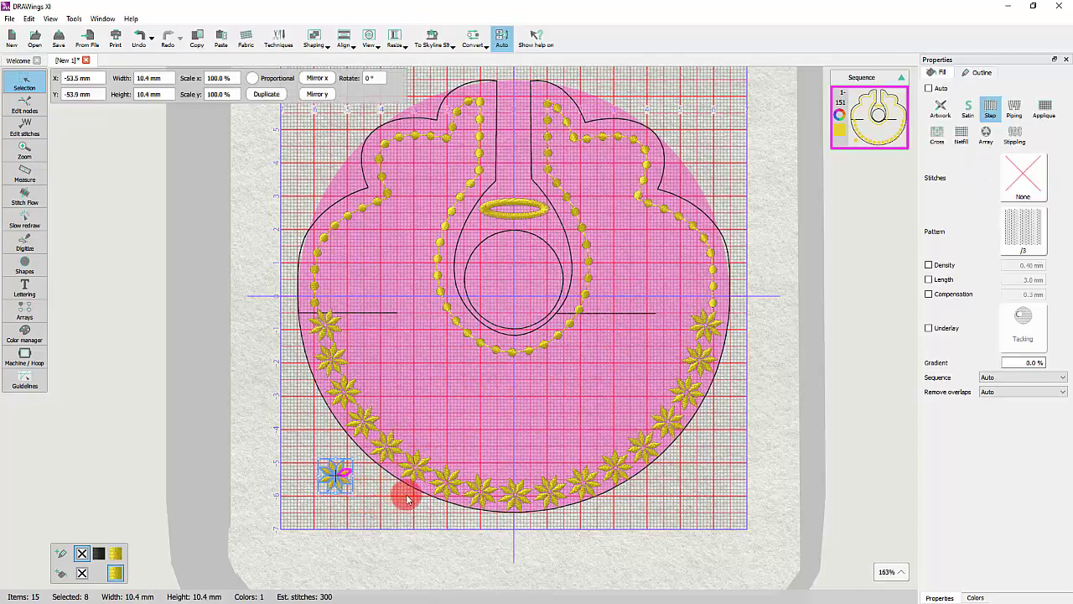
key(Delete)
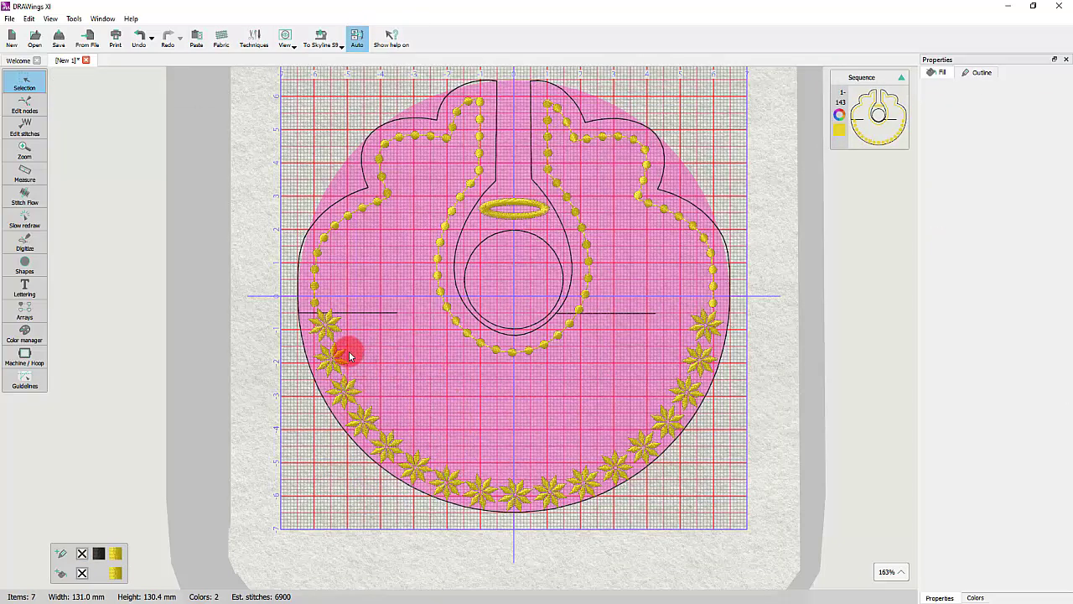
Edit nodes to lower the flower border's left end slightly and shift the dotted border's left end inward above it.
scroll(452, 517, up, 3)
click(368, 422)
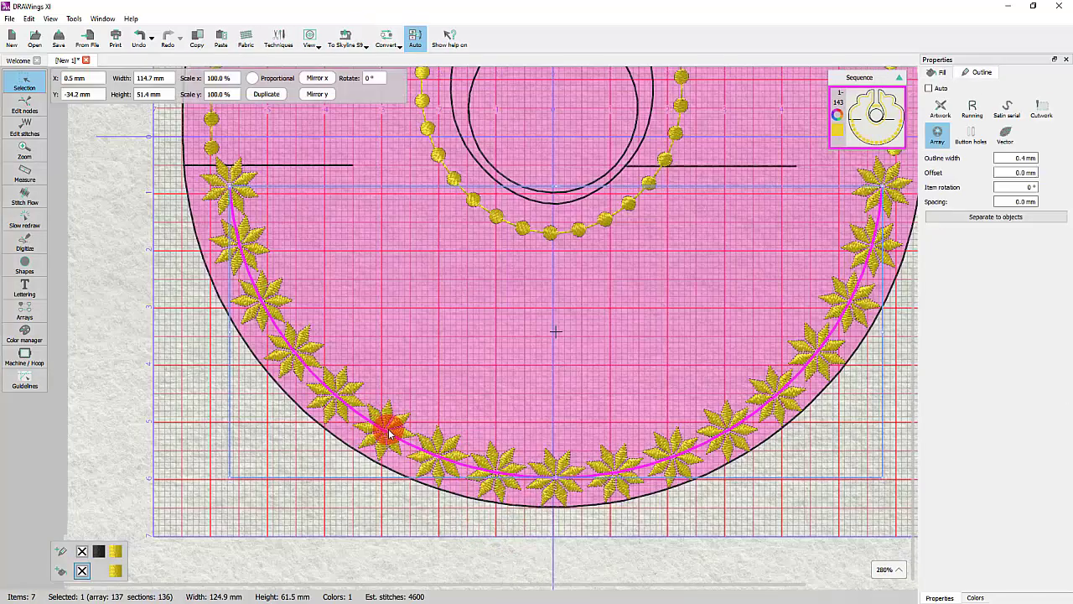
scroll(302, 344, down, 1)
scroll(279, 327, up, 2)
scroll(252, 310, up, 5)
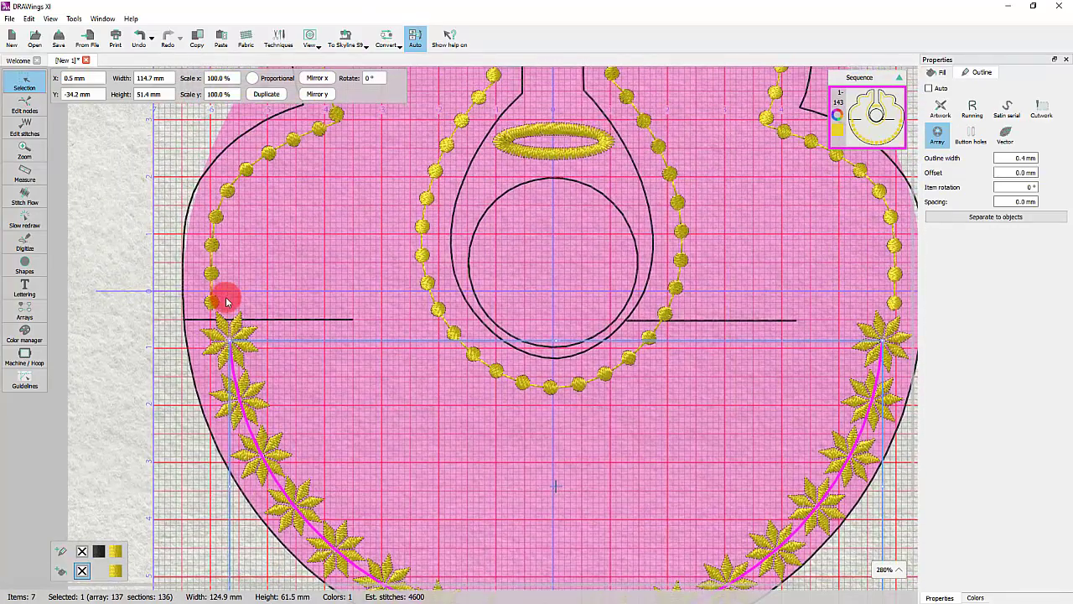
click(24, 102)
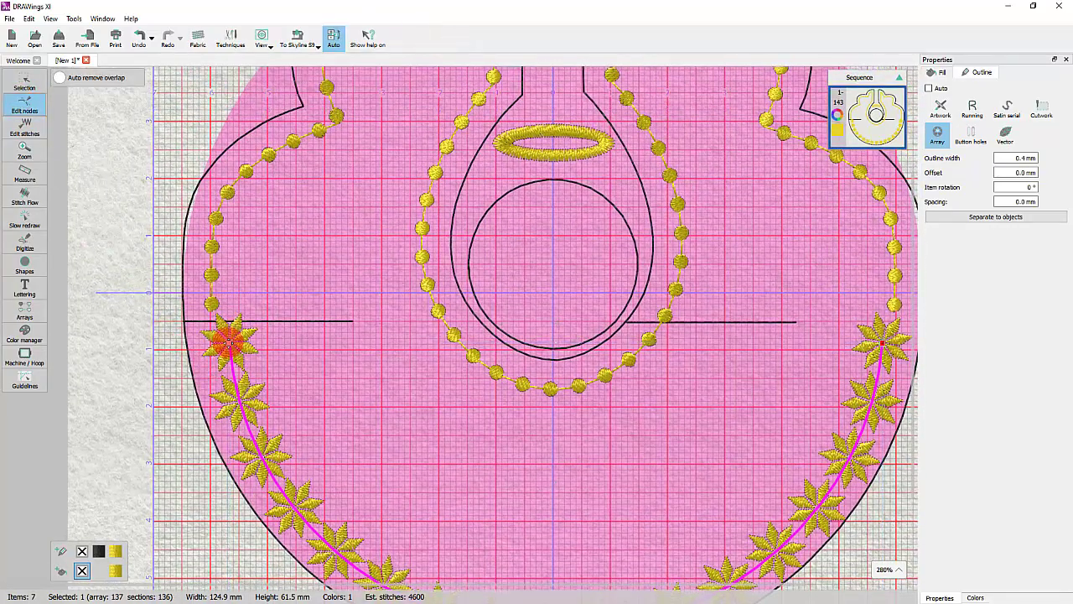
mouse_move(230, 343)
mouse_down()
mouse_move(221, 366)
mouse_move(232, 355)
mouse_move(268, 366)
mouse_move(233, 354)
mouse_up()
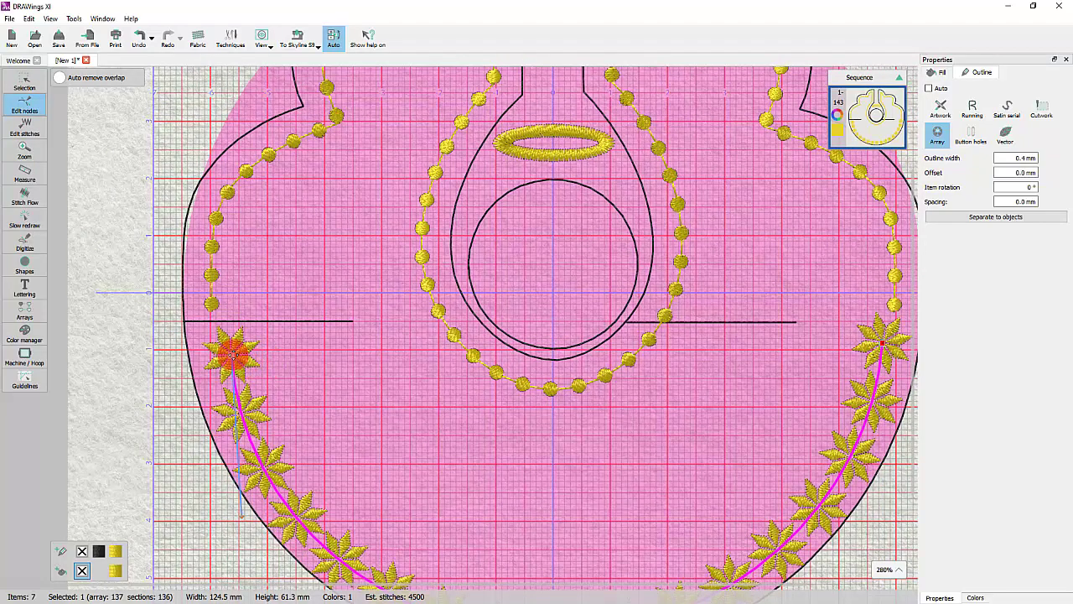
click(213, 307)
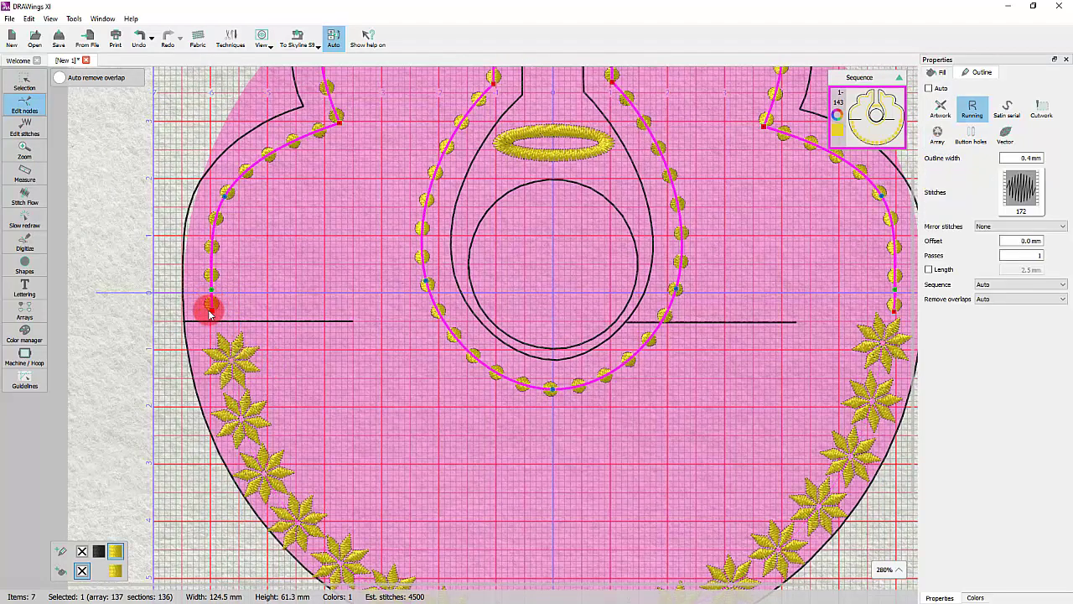
drag(212, 310, 216, 265)
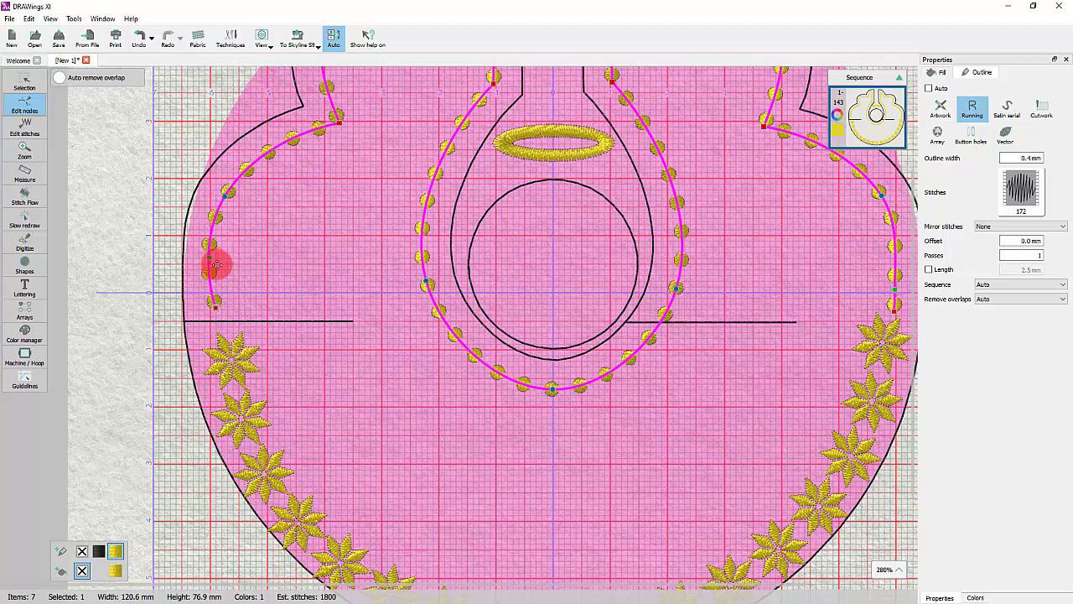
Lower the flower border's right end node slightly inward and extend the dotted border's right end down towards it.
click(888, 351)
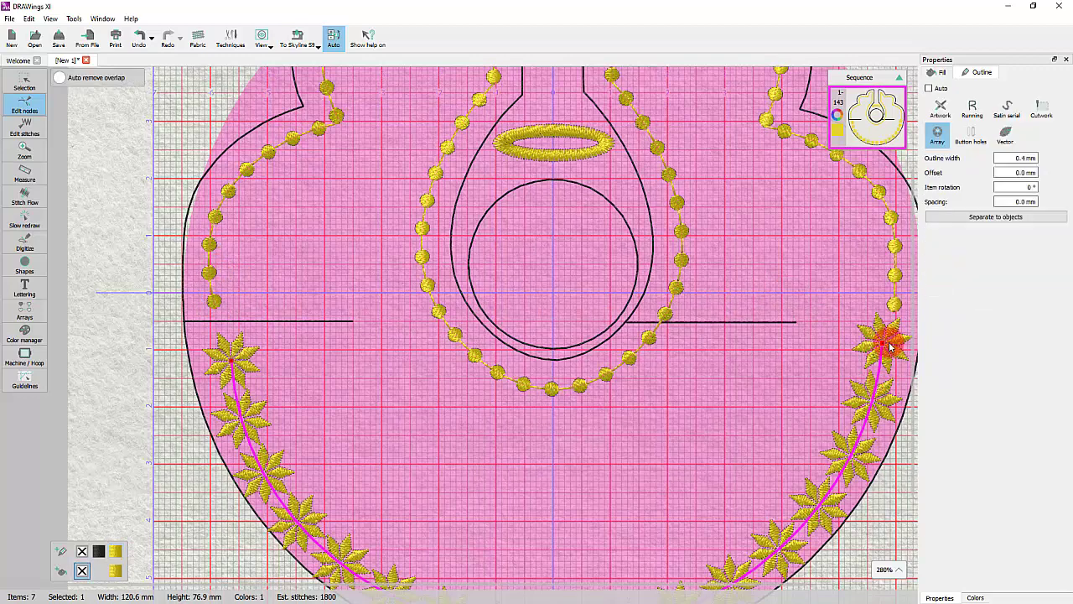
drag(884, 342, 879, 354)
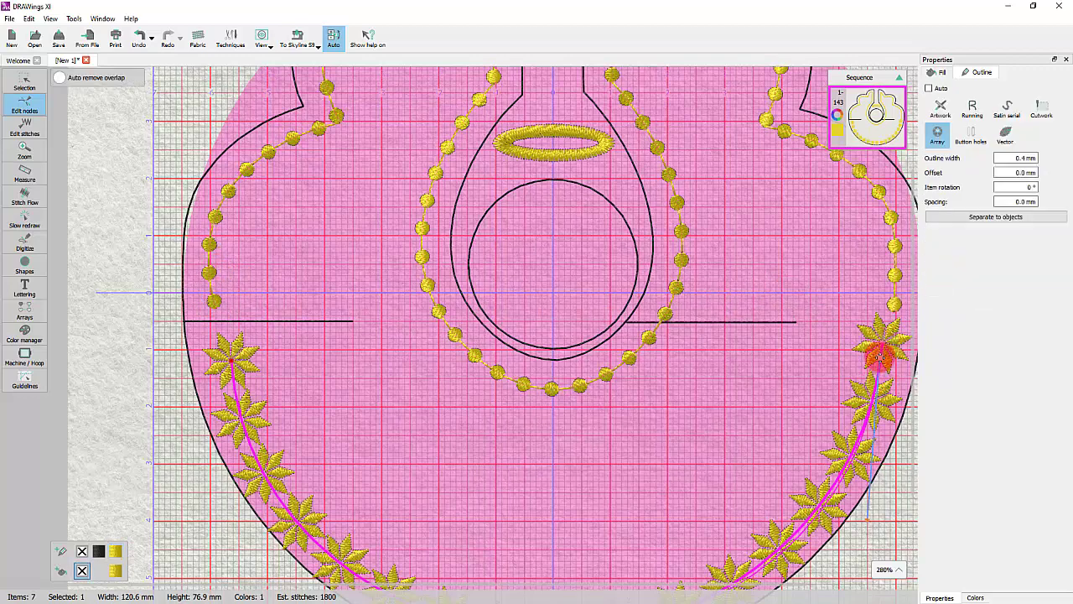
click(892, 306)
drag(895, 308, 889, 326)
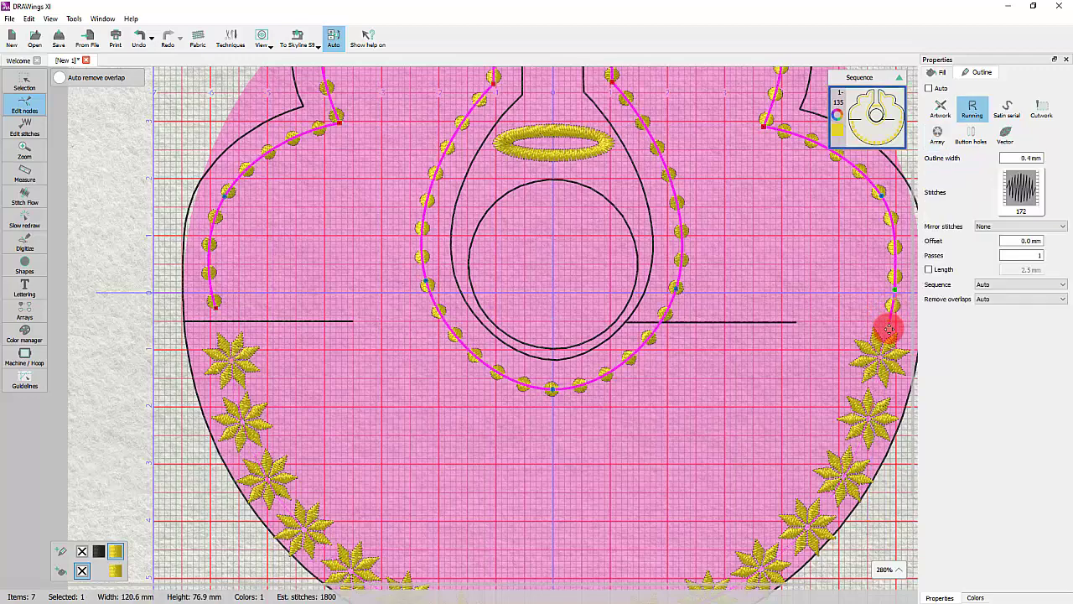
Reshape the dotted border's curve near its right end and raise the curve node to the right of the head circle.
drag(894, 288, 889, 325)
mouse_move(676, 288)
mouse_down()
mouse_move(686, 282)
mouse_move(676, 274)
mouse_up()
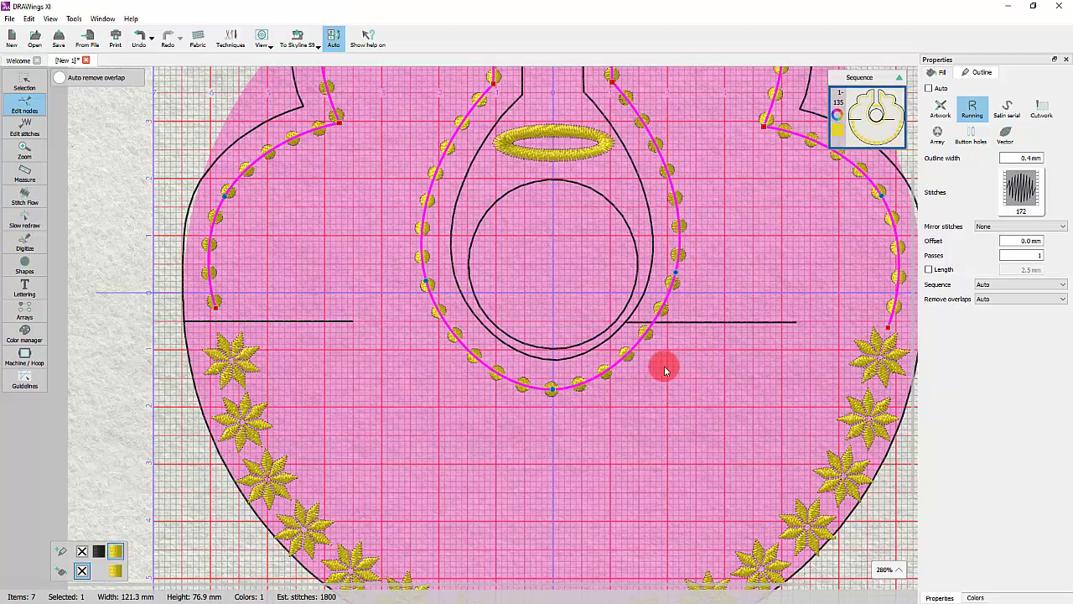
click(24, 83)
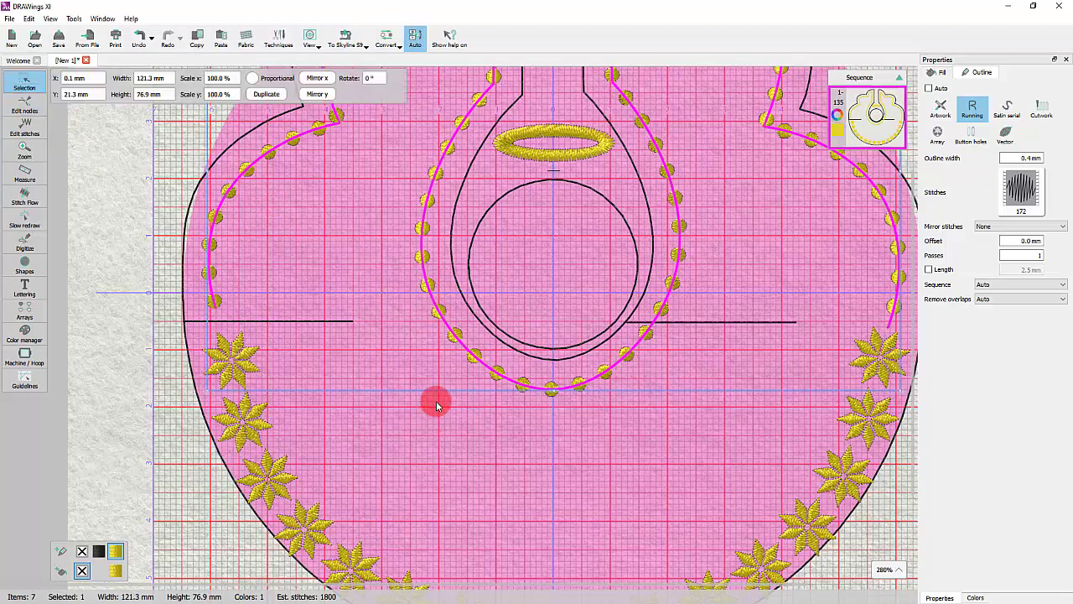
Edit the flower border's bottom centre node, moving it slightly upward so the border sits further inside the angel's outline.
scroll(433, 400, down, 3)
click(347, 419)
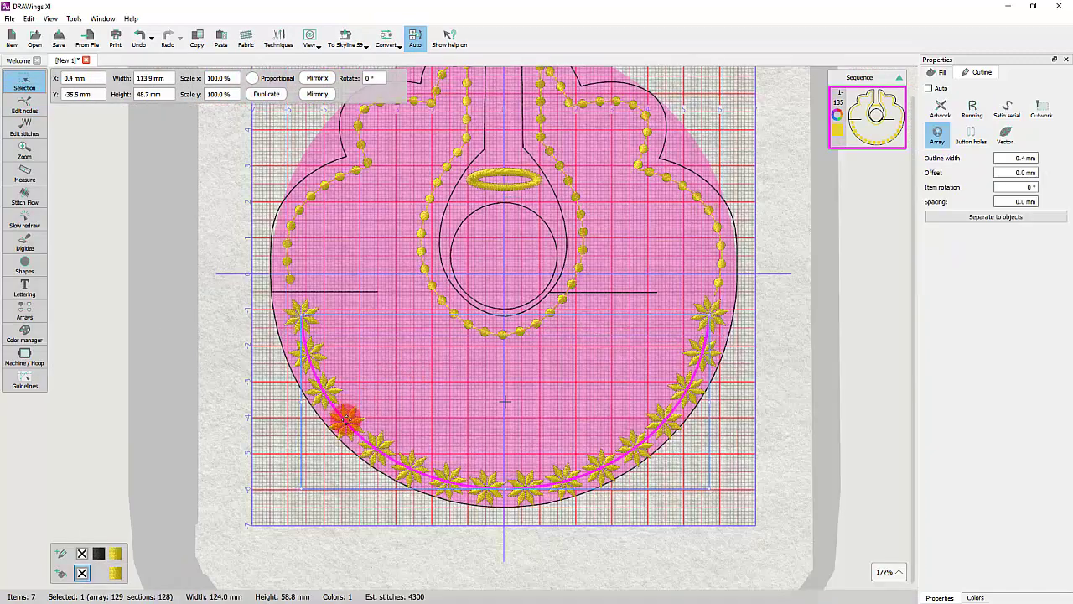
click(24, 105)
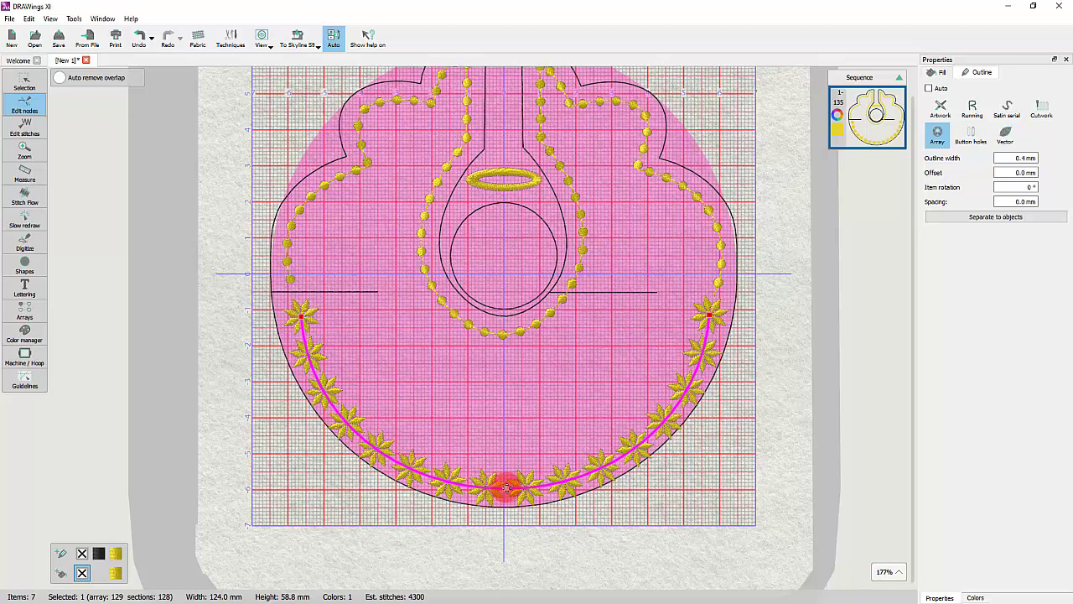
drag(505, 486, 731, 424)
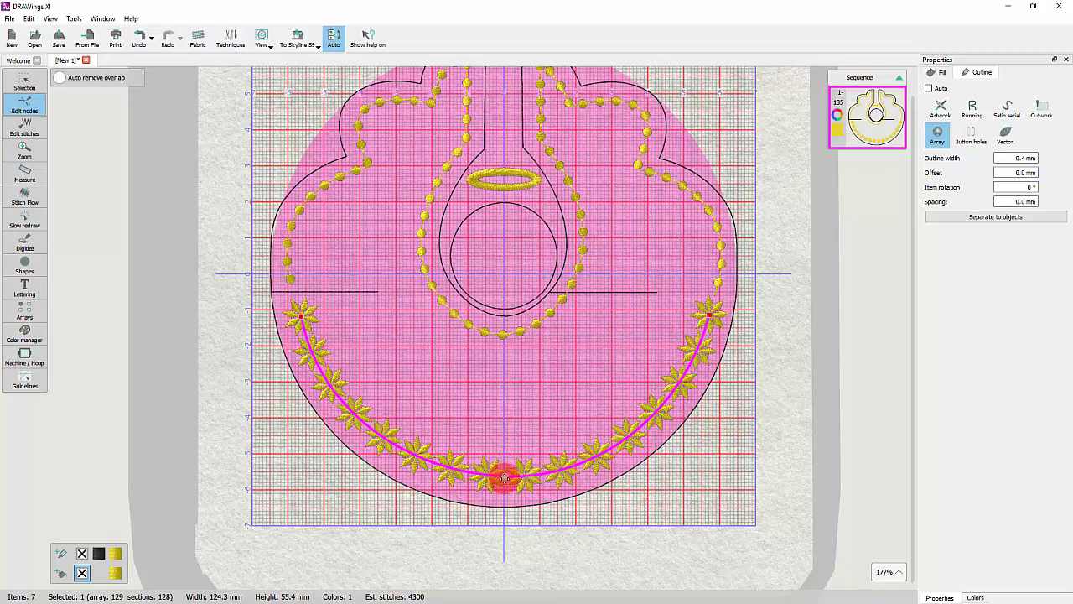
drag(505, 477, 503, 485)
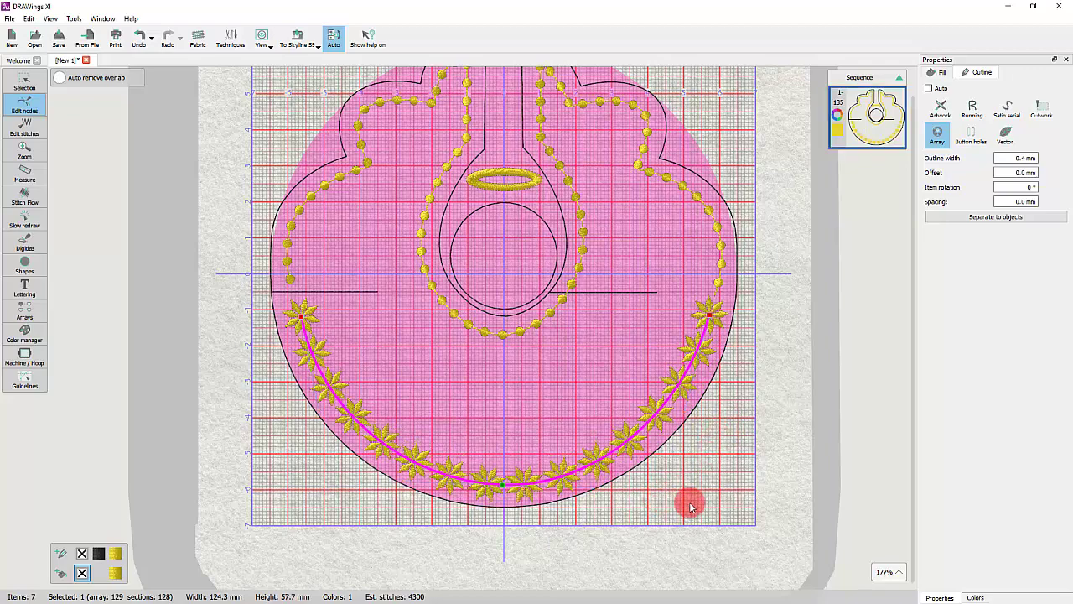
key(Escape)
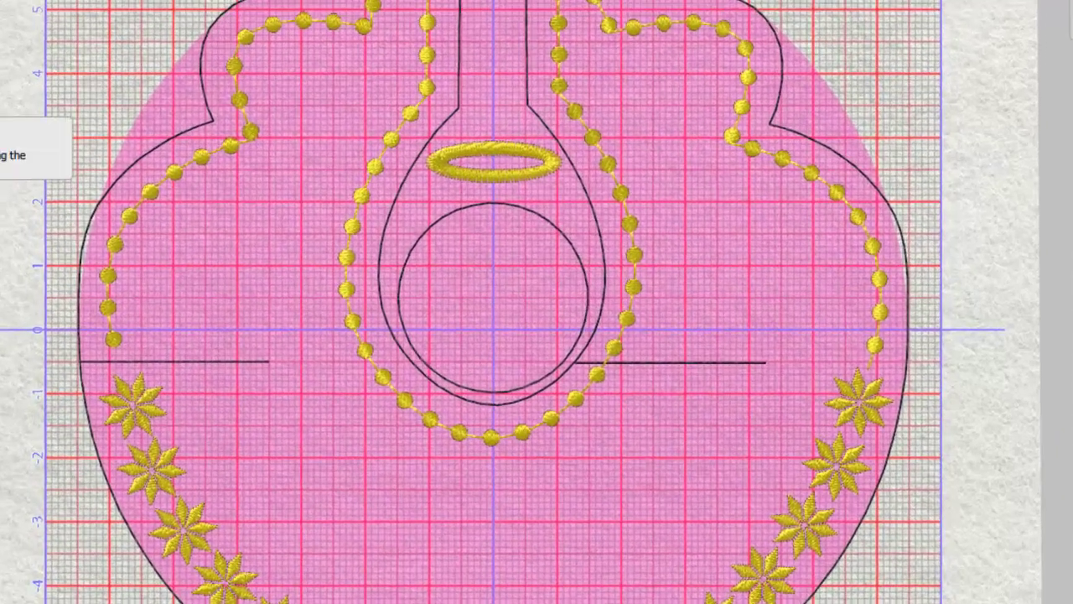
Digitize the larger hair section along the upper arc of the head circle, closing it with a curved lower fringe edge.
click(402, 327)
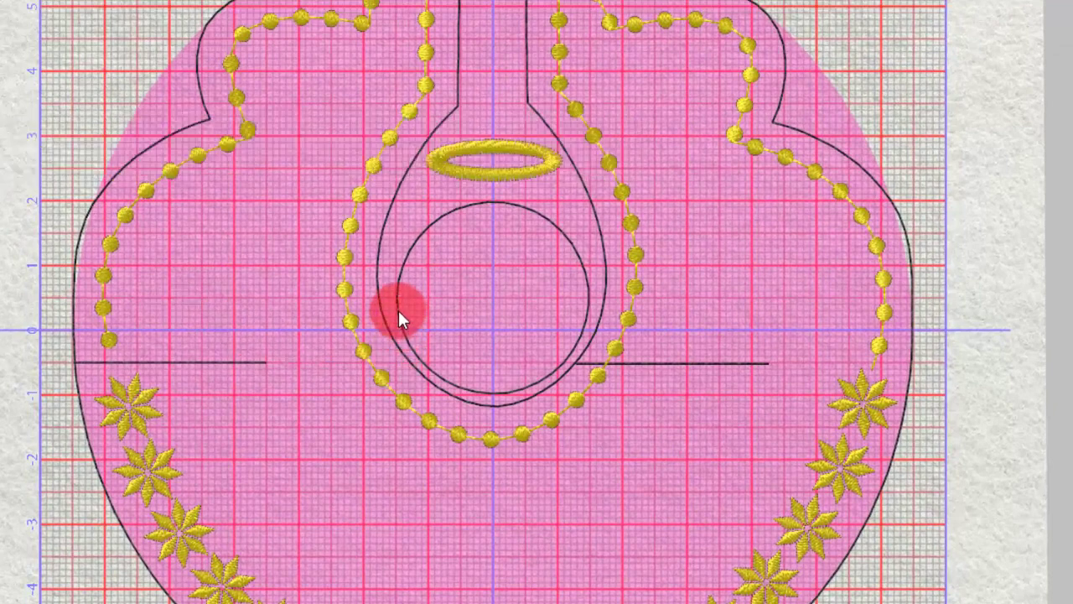
click(426, 230)
click(533, 209)
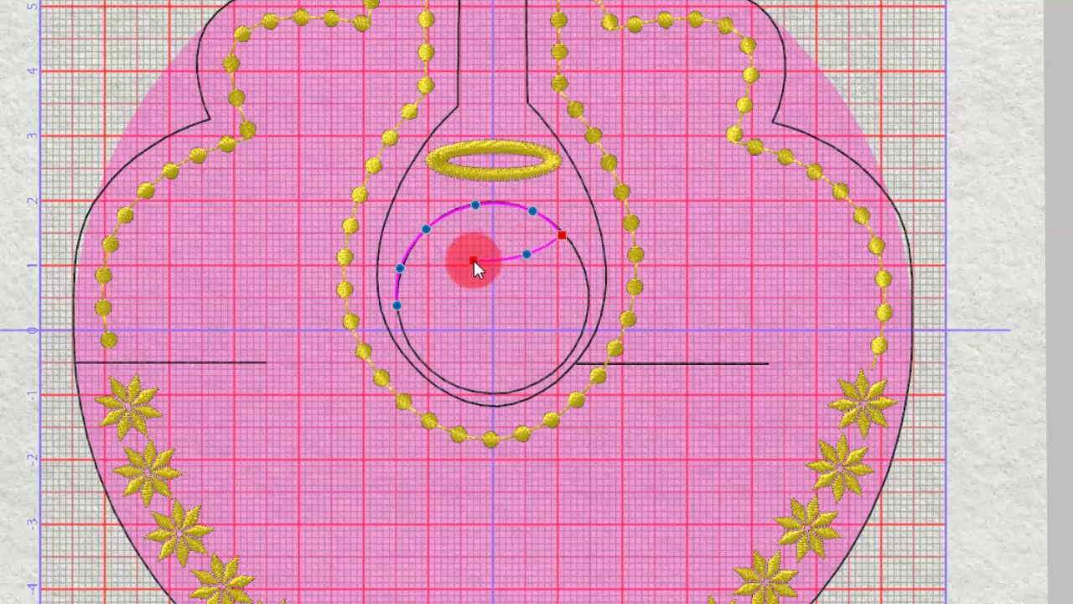
click(395, 303)
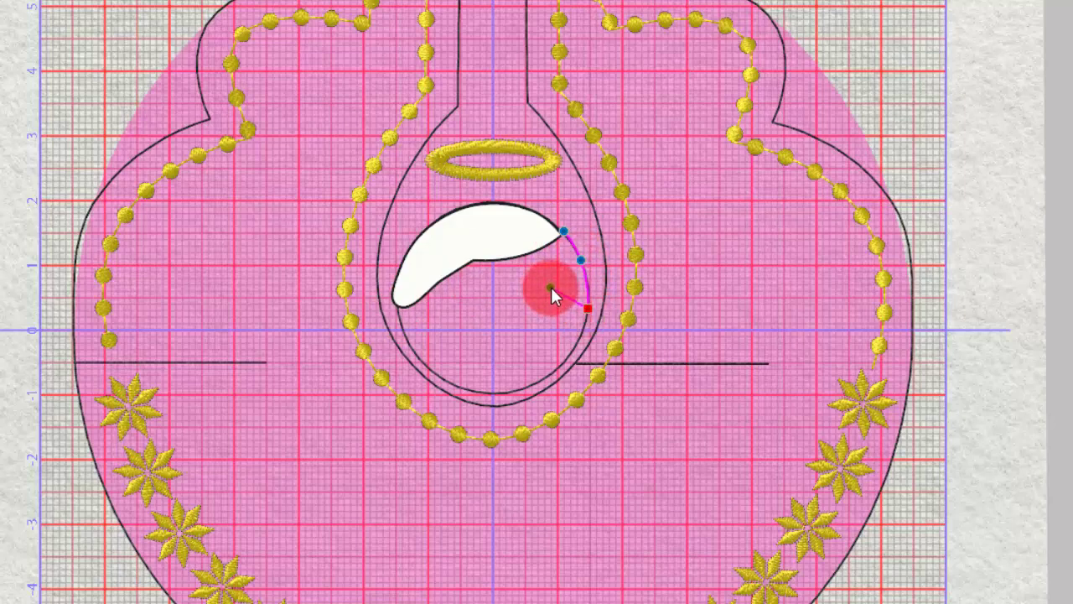
Digitize the smaller hair section along the head circle's upper right side, meeting the larger section at the parting.
click(526, 256)
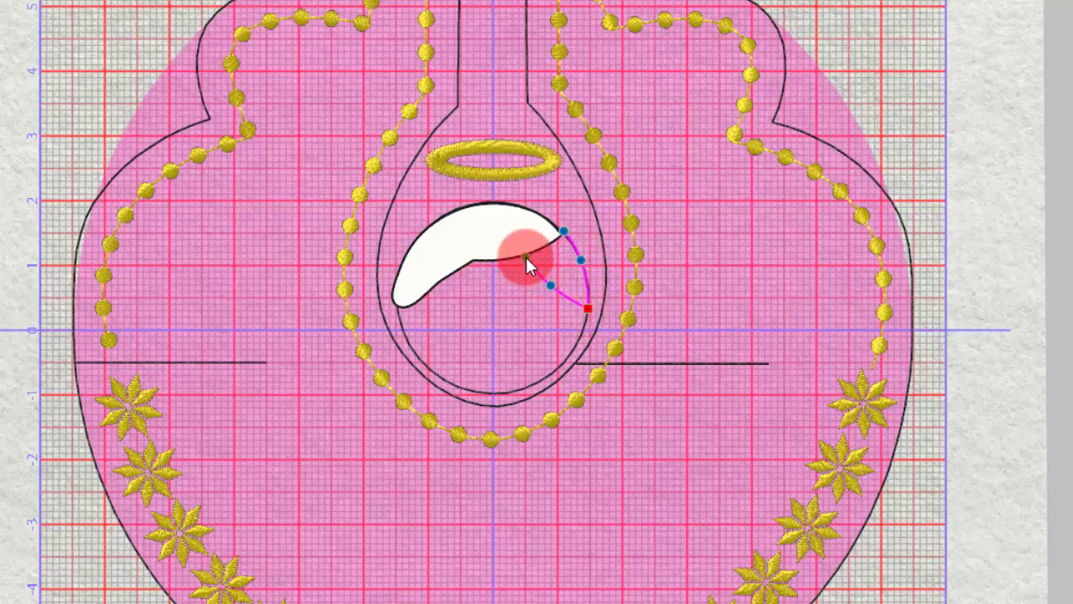
click(563, 231)
key(Return)
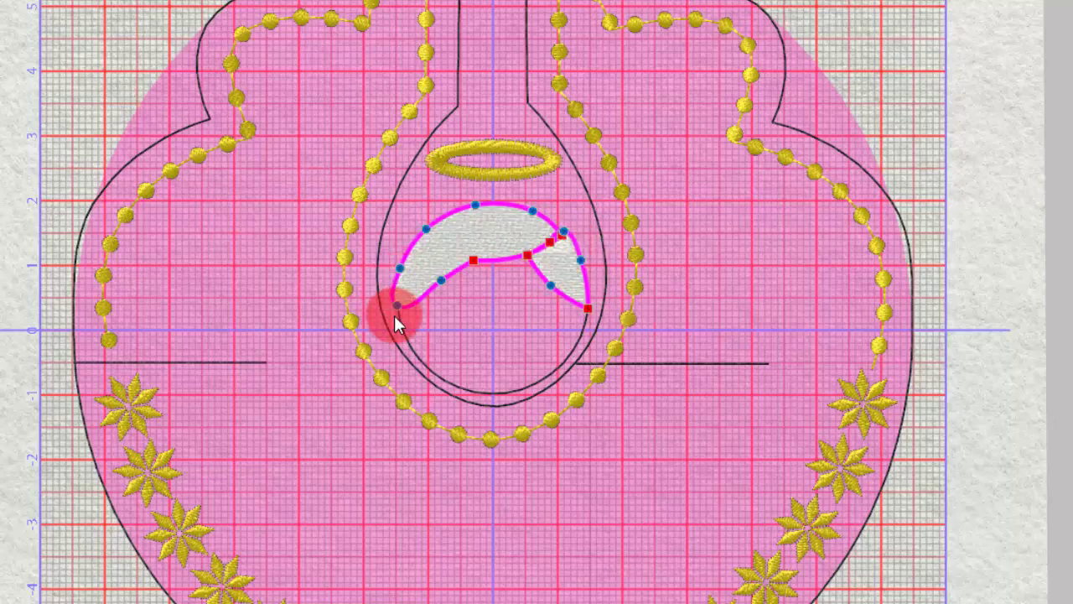
Sharpen the hair's left tip, bend its outer segment along the head circle, and curve the fringe's lower edge from that tip.
right_click(396, 306)
click(436, 484)
right_click(390, 286)
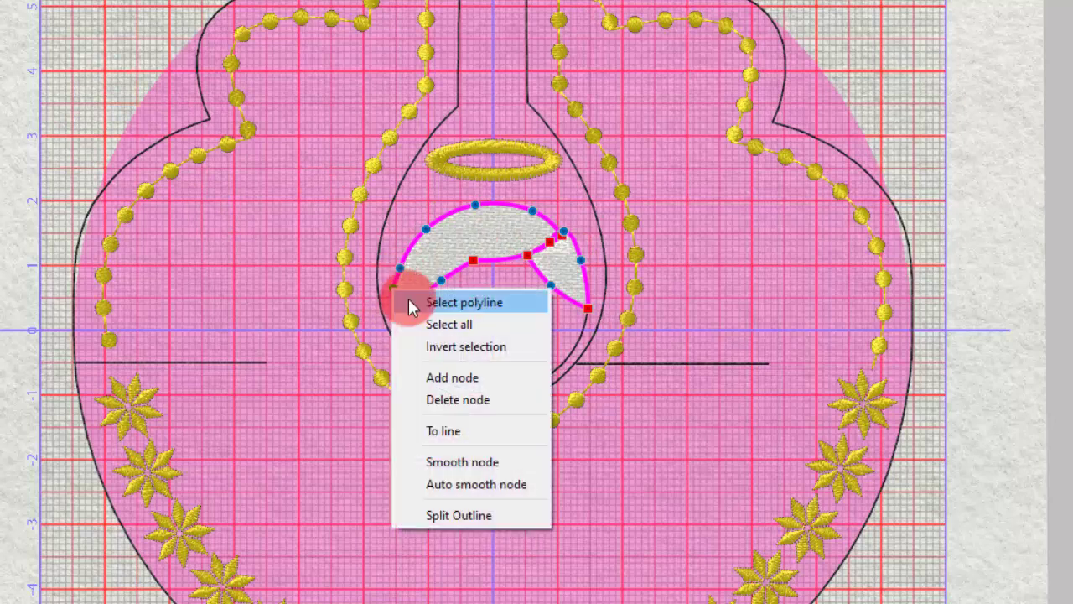
click(456, 430)
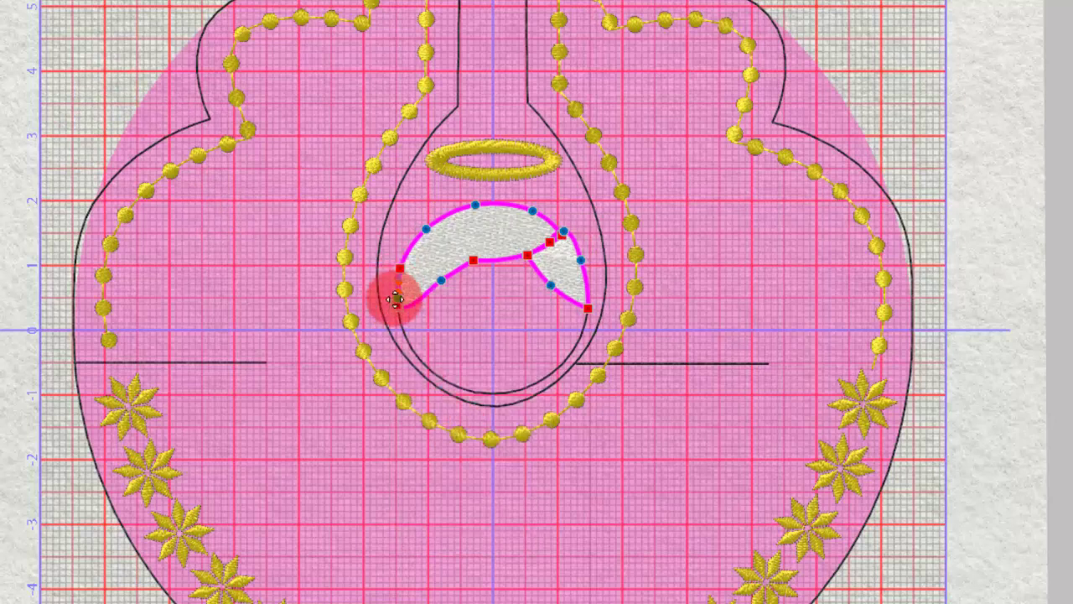
scroll(395, 300, up, 5)
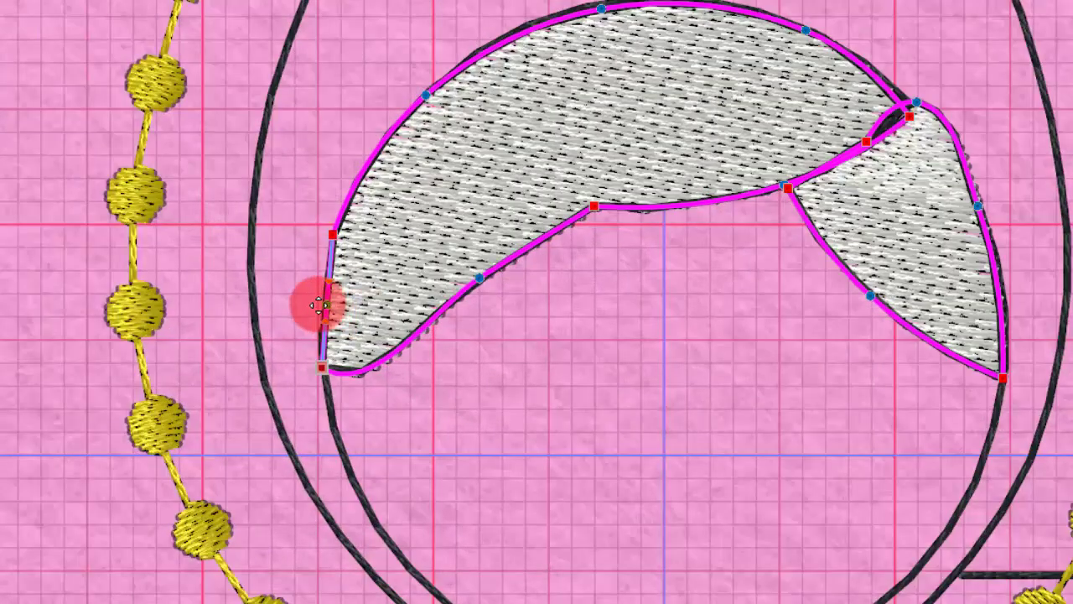
drag(320, 306, 320, 352)
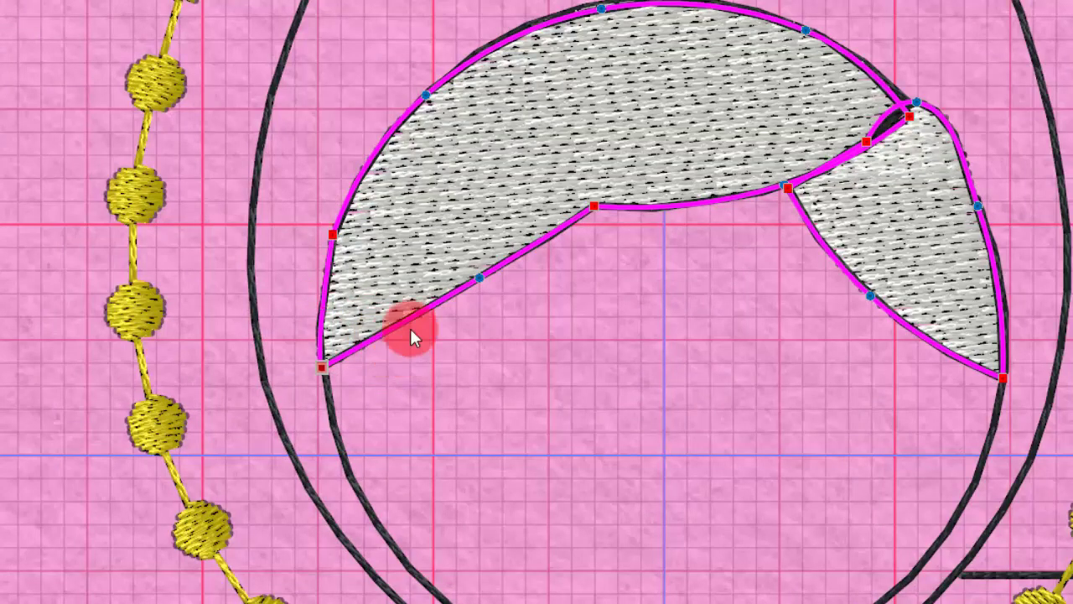
right_click(474, 278)
click(474, 281)
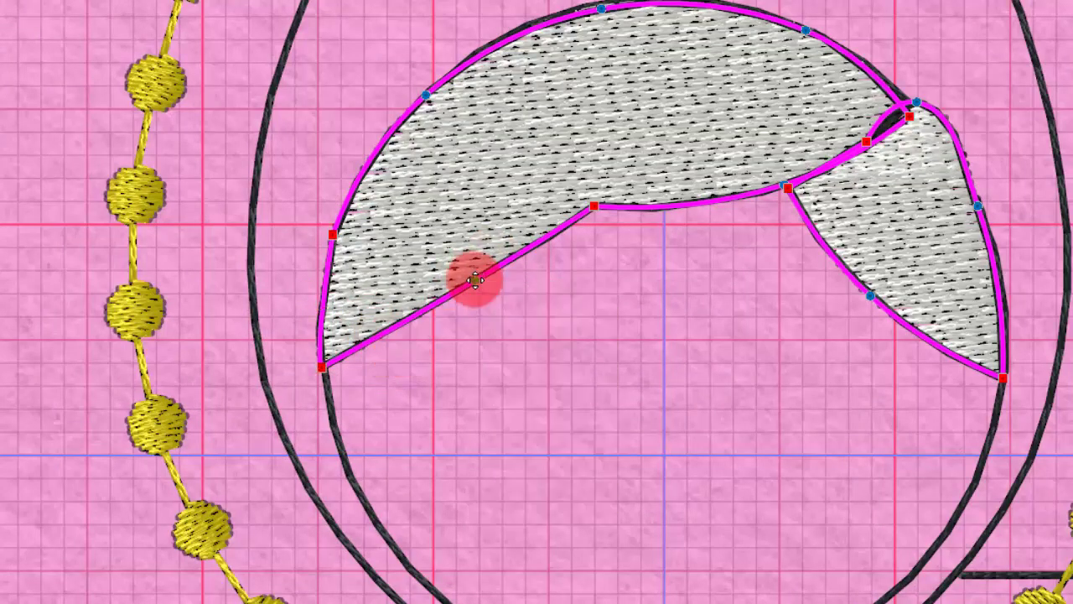
Clean up the hair parting by making its top node a corner, removing the extra node, and joining both sections there.
right_click(917, 101)
click(956, 295)
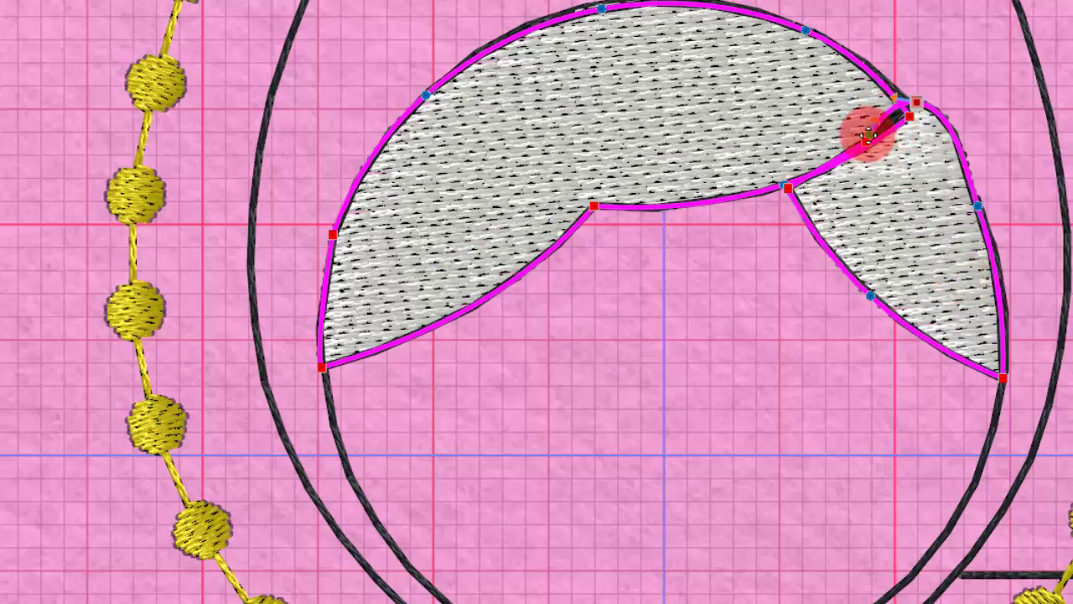
right_click(854, 127)
click(876, 208)
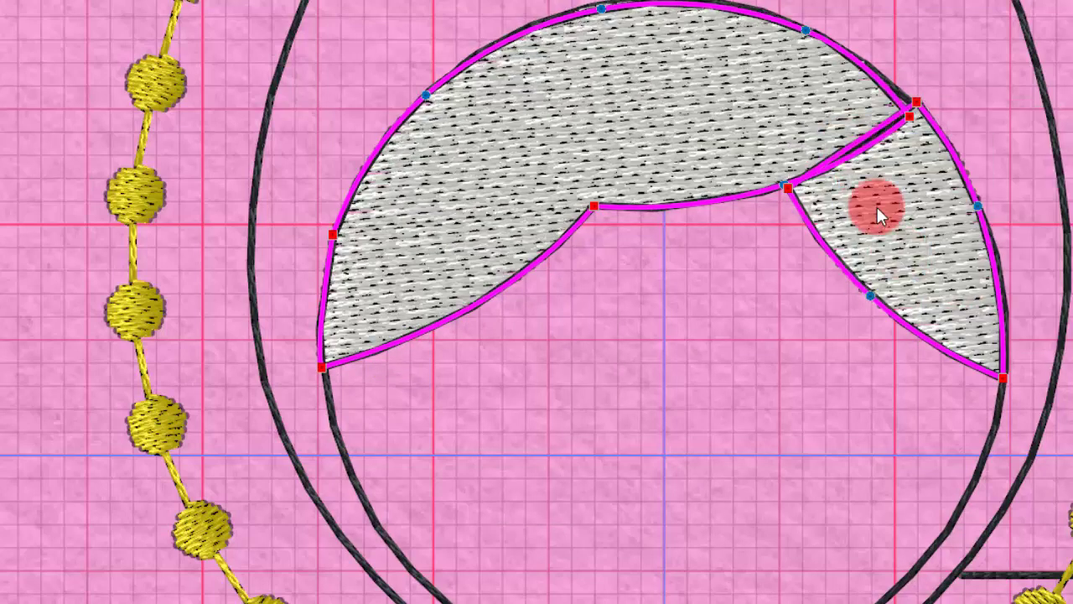
drag(858, 141, 917, 102)
Shift the hair's outer nodes along the top and right side so both sections follow the head circle.
drag(808, 26, 774, 19)
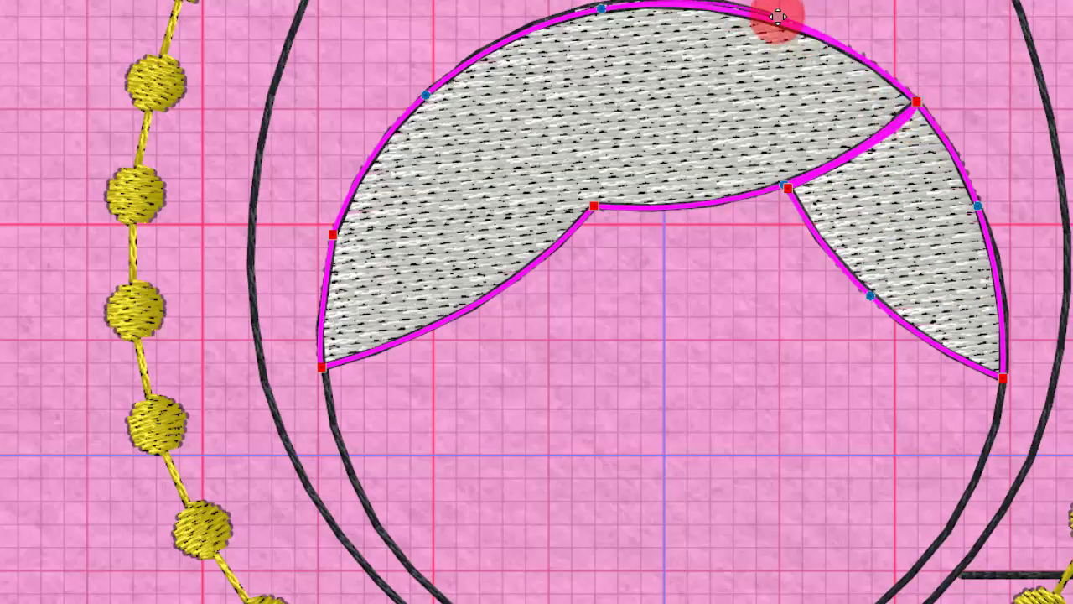
drag(604, 7, 578, 10)
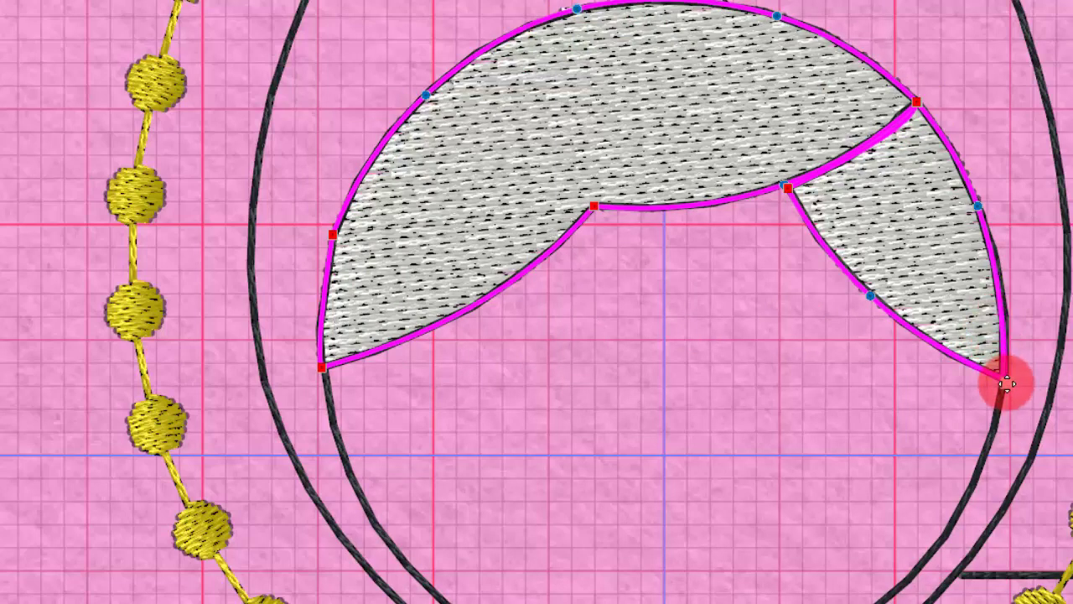
click(975, 213)
drag(983, 209, 992, 230)
click(914, 304)
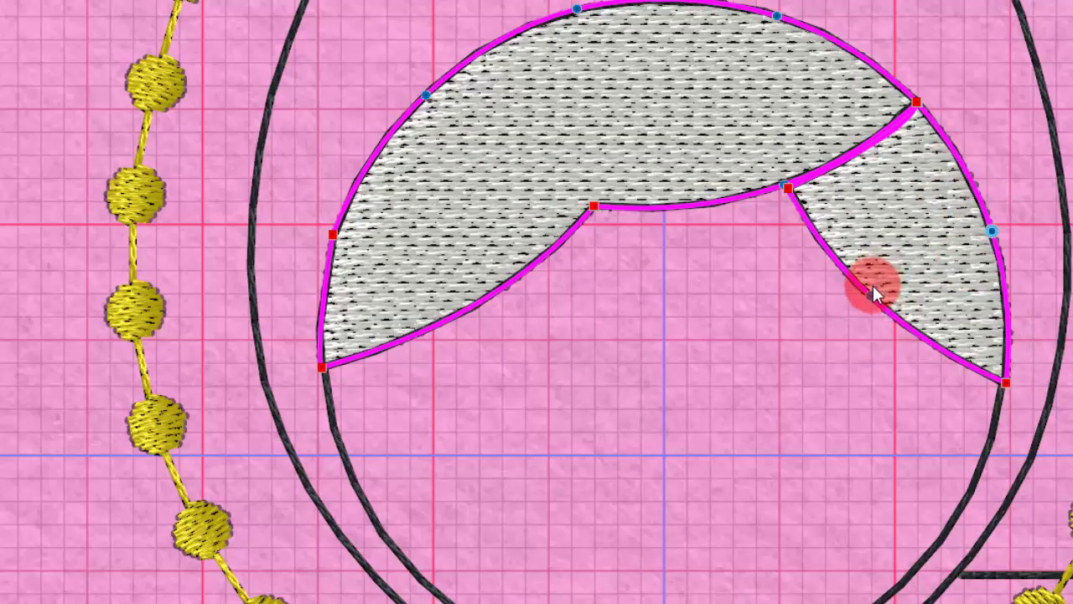
key(Escape)
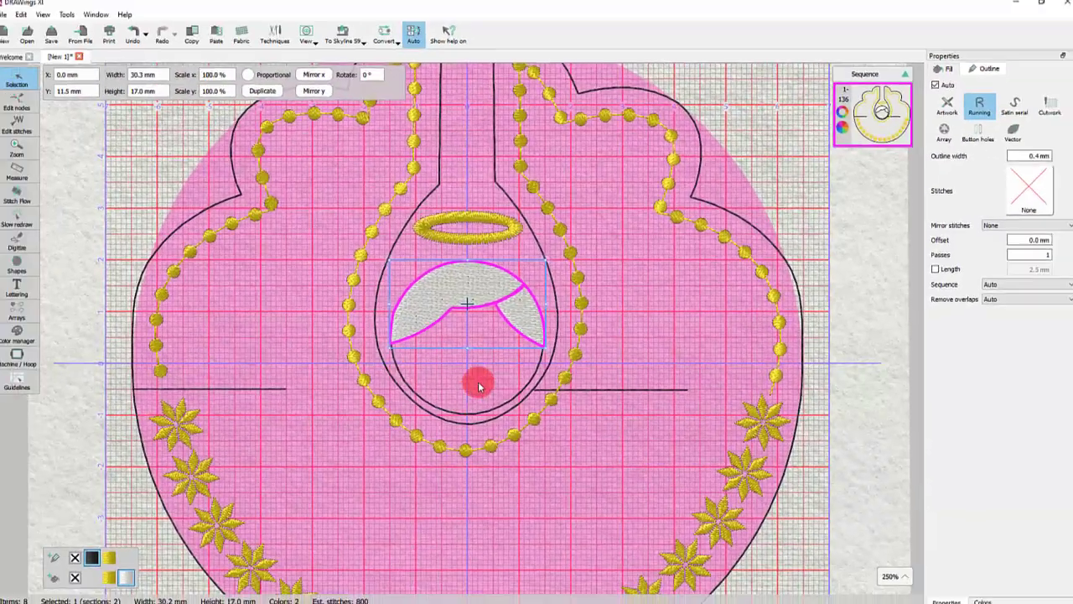
Fill both hair sections with the yellow thread colour.
click(480, 386)
click(456, 298)
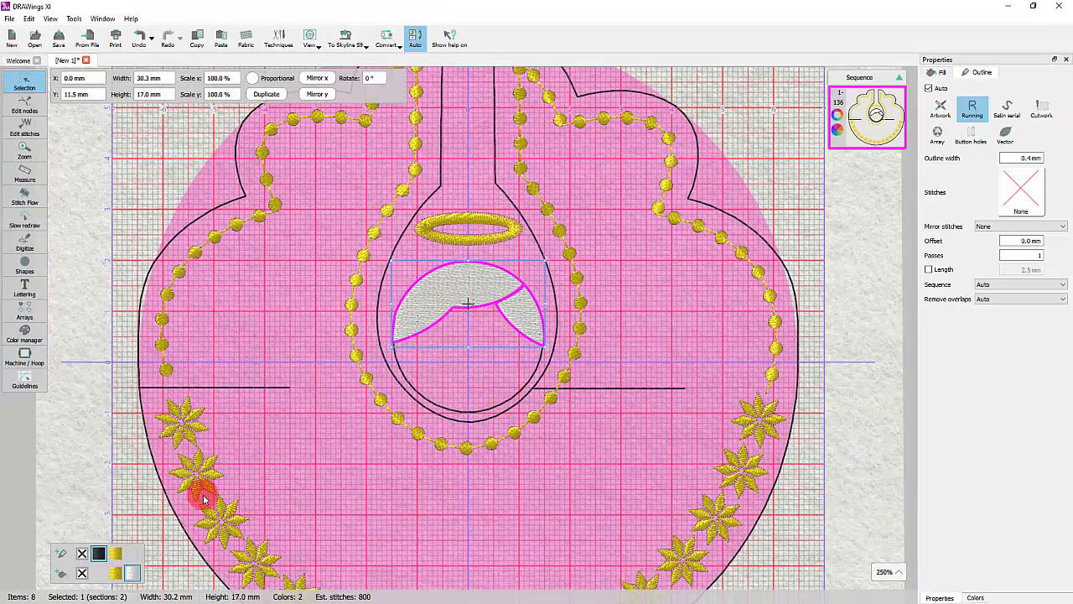
click(348, 495)
key(Tab)
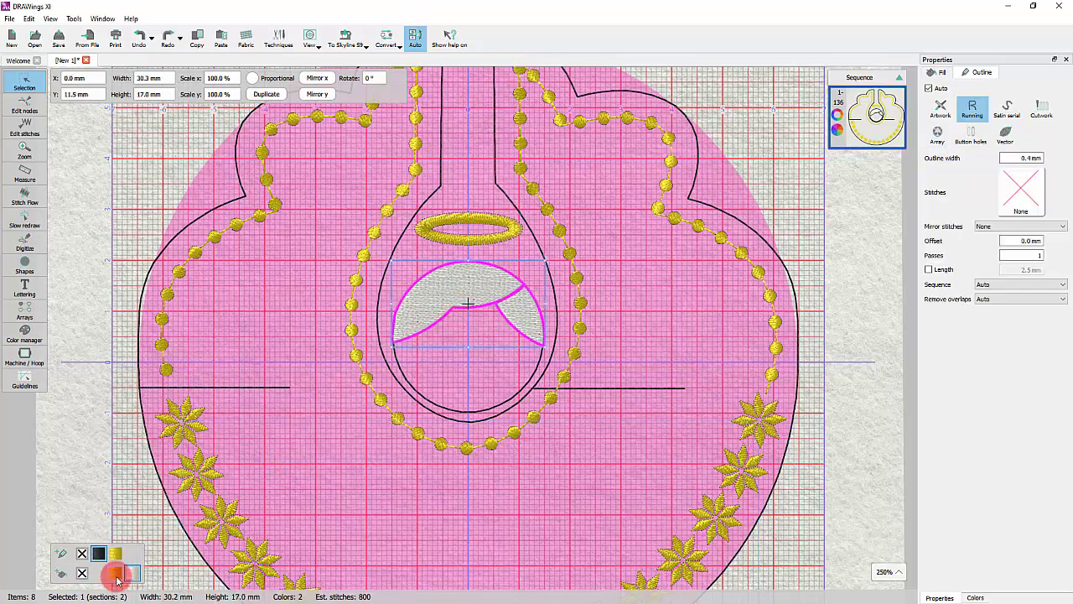
click(115, 572)
Draw two eye circles about 4.1 mm wide and an upright mouth ellipse about 2.5 by 7.6 mm inside the head.
click(24, 262)
click(72, 270)
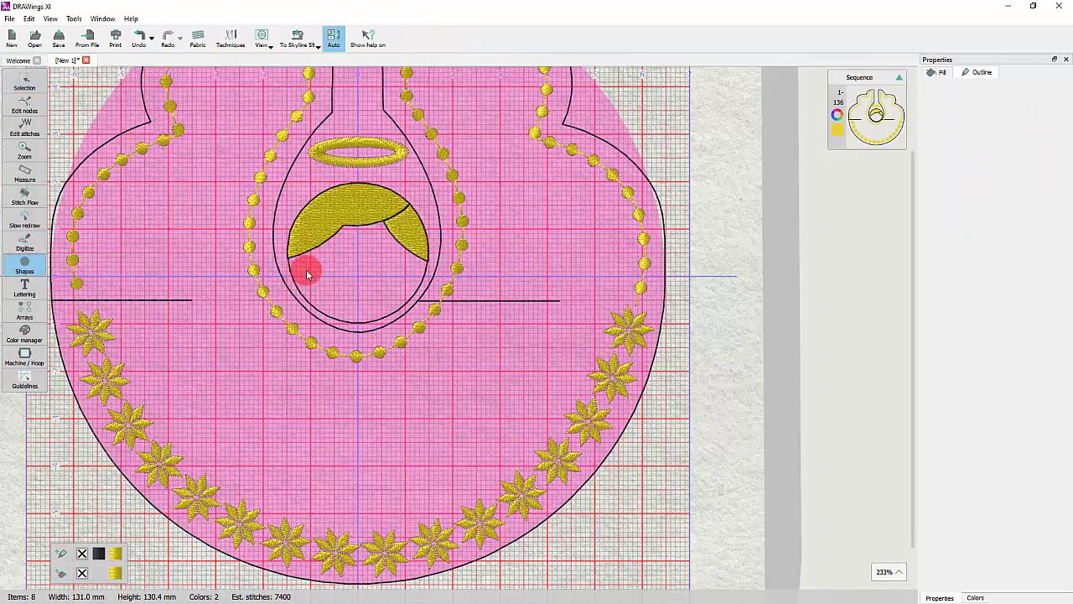
click(327, 261)
click(394, 262)
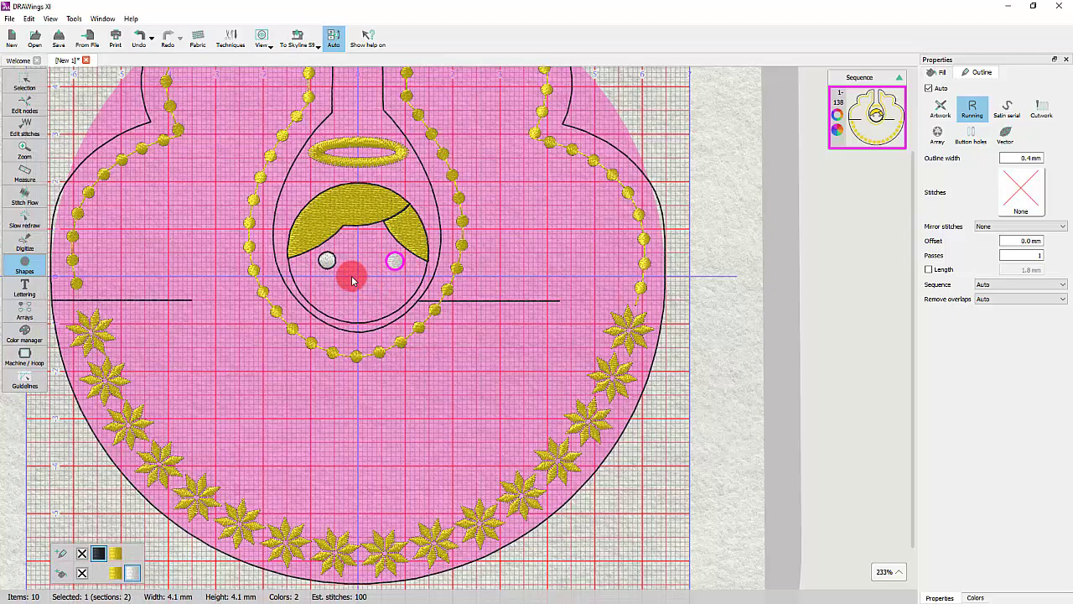
drag(352, 281, 356, 314)
key(Escape)
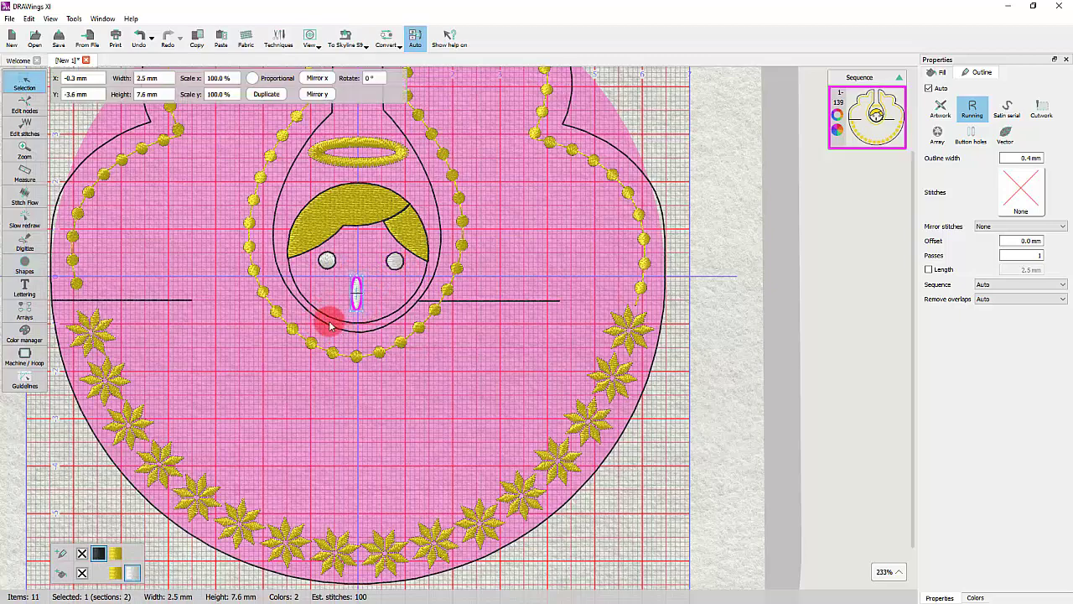
Fill the two eyes and the mouth ellipse with the yellow thread colour.
shift+click(327, 260)
shift+click(393, 263)
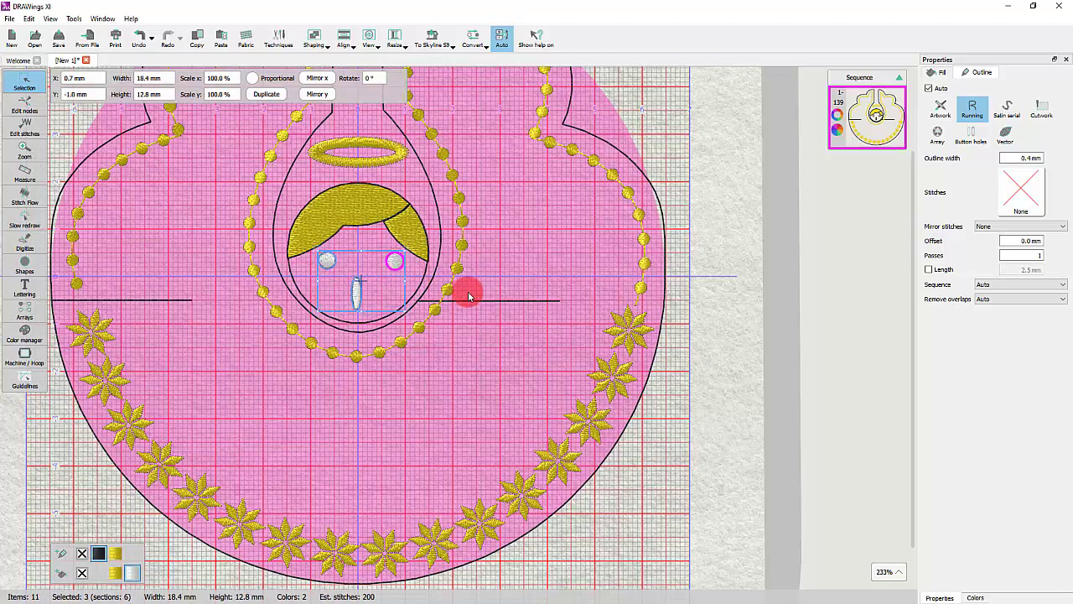
click(114, 566)
Remove the outline from the hair, both eyes and the mouth.
click(326, 263)
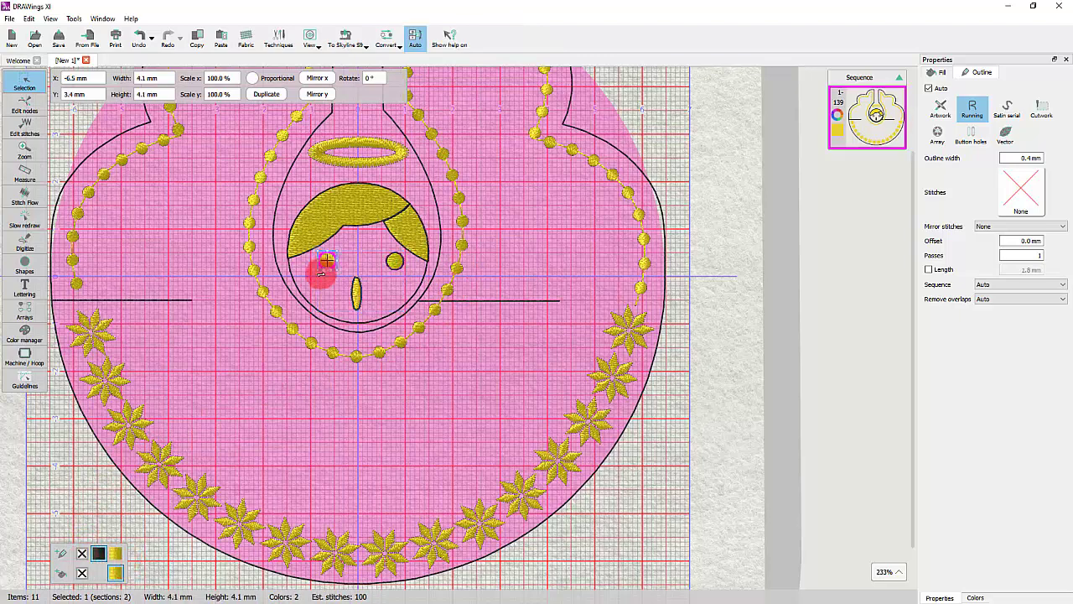
ctrl+click(331, 213)
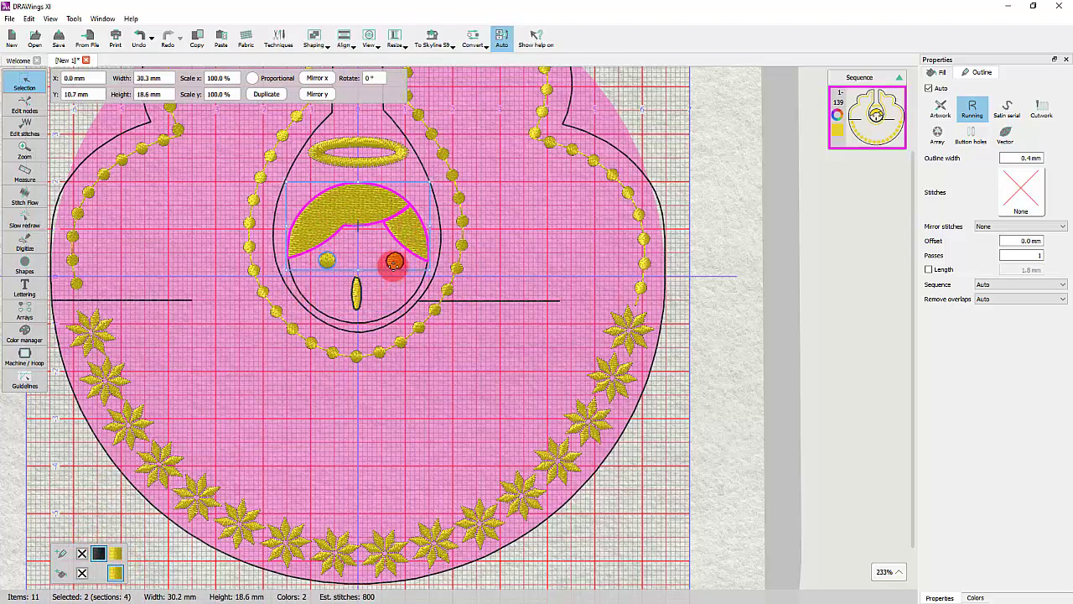
ctrl+click(394, 262)
ctrl+click(356, 294)
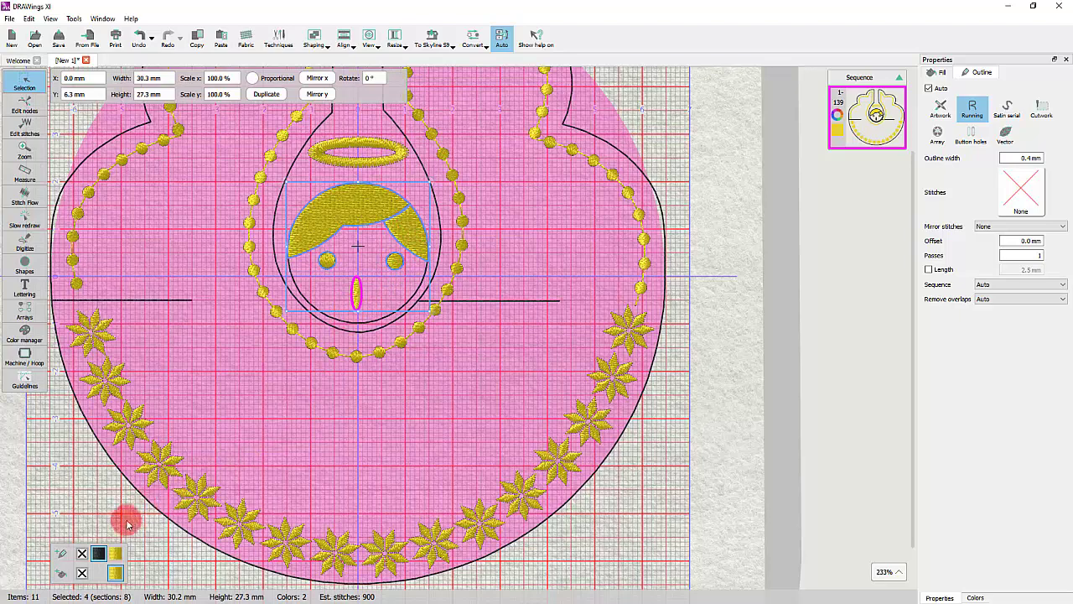
click(82, 554)
Change the angel's outer outline and the head circle to a yellow satin serial outline.
click(328, 433)
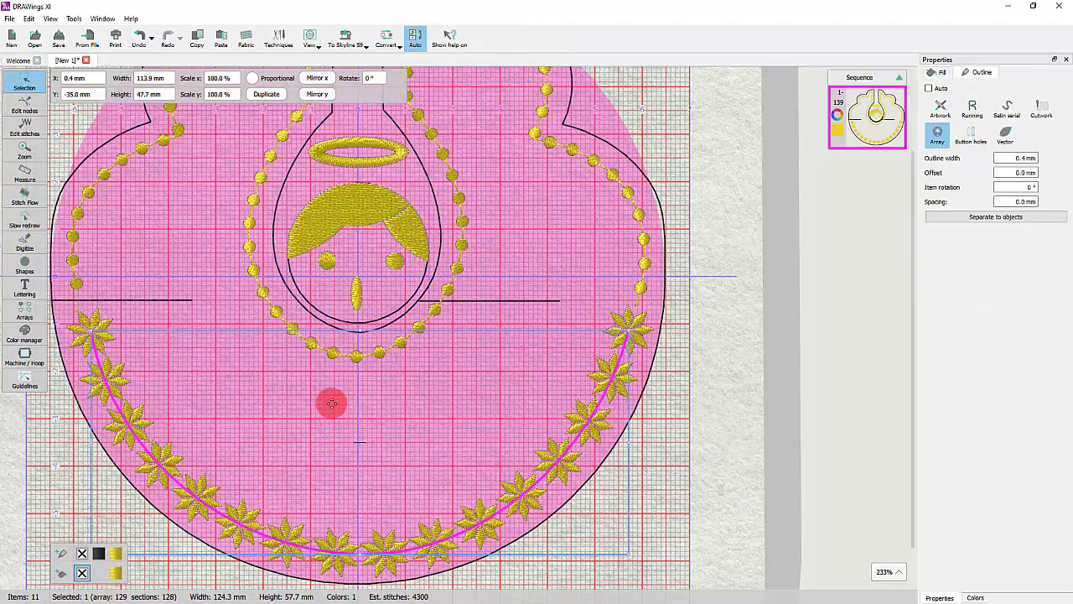
scroll(331, 404, down, 2)
click(191, 442)
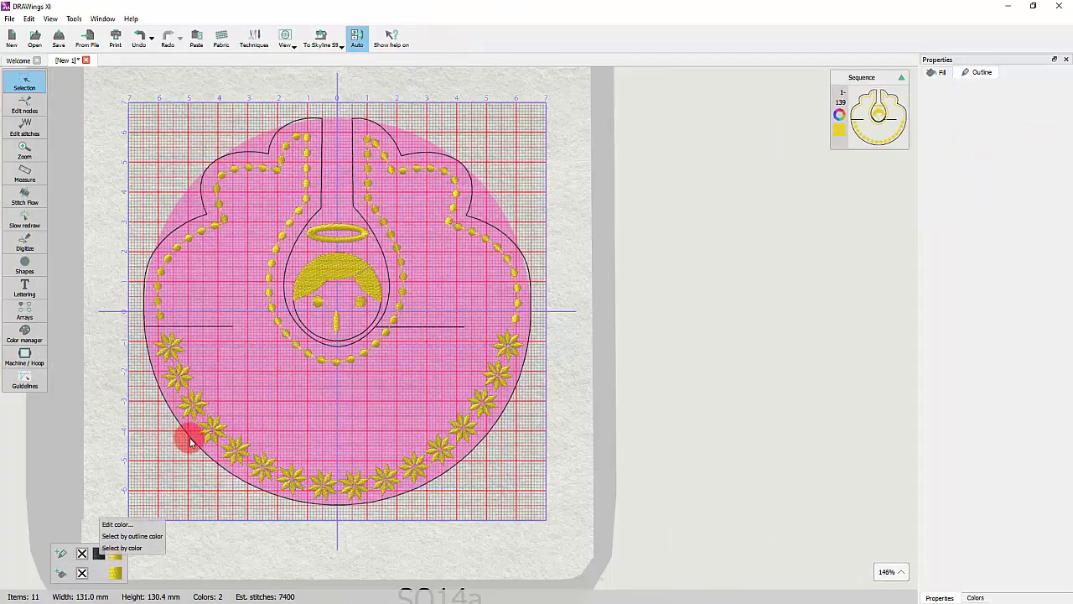
click(191, 442)
click(191, 442)
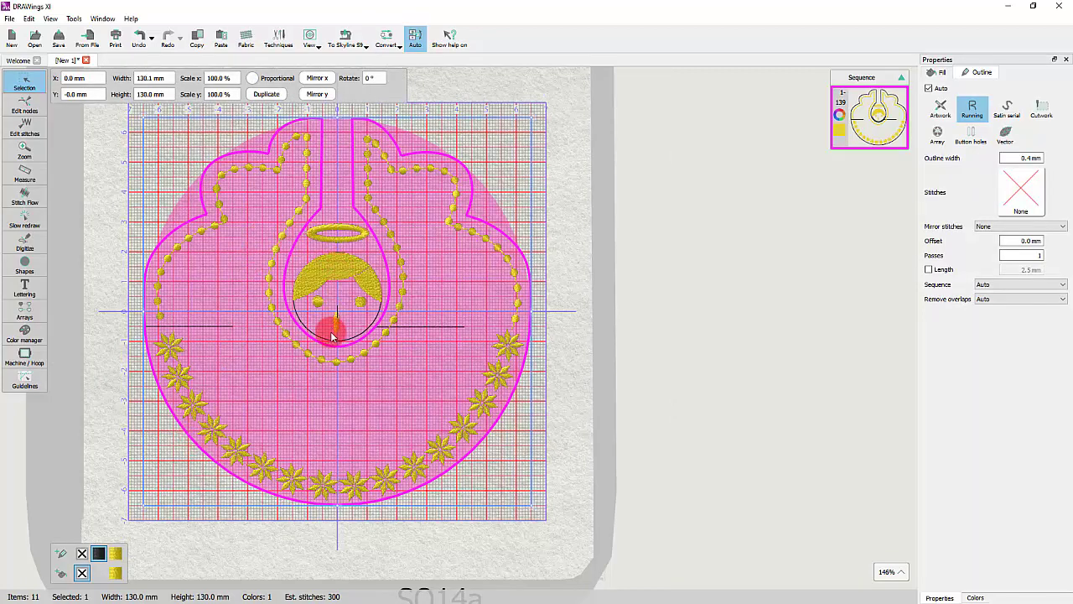
shift+click(339, 344)
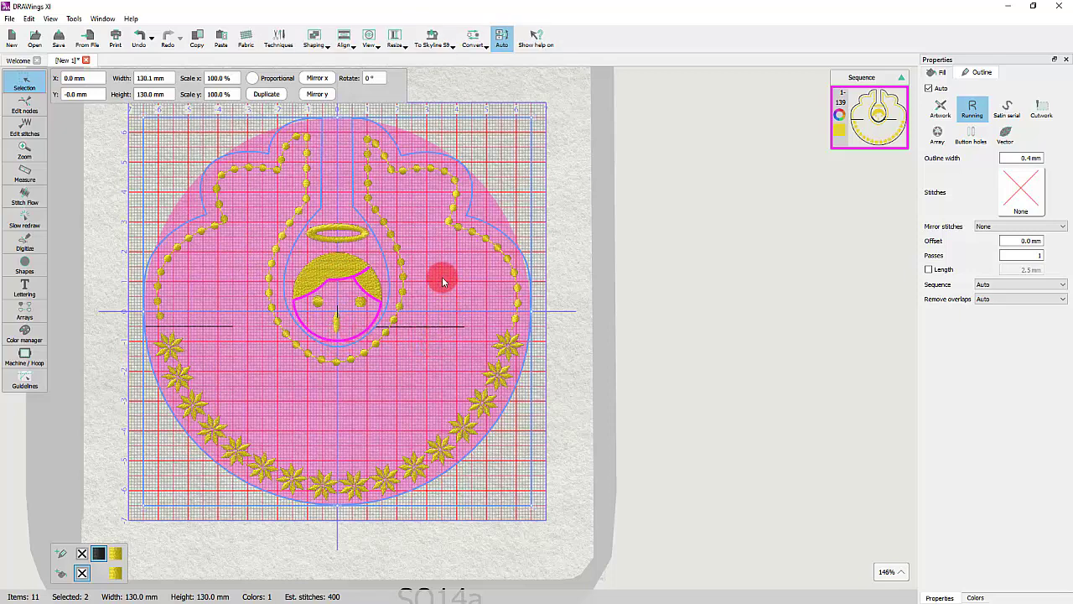
click(1011, 120)
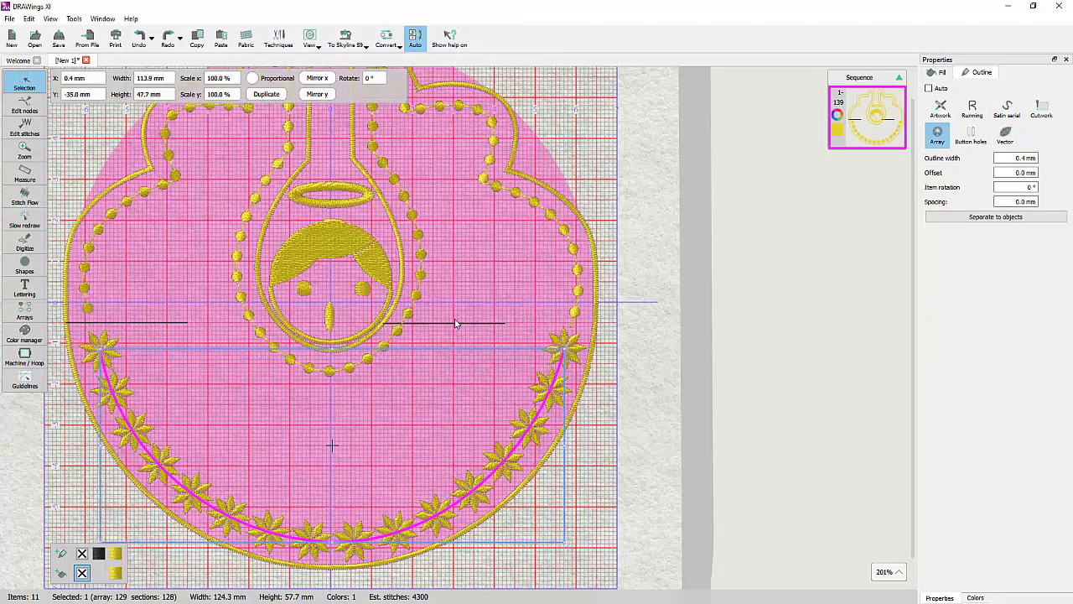
Send the finished angel design to the Skyline S9 embroidery machine.
click(347, 39)
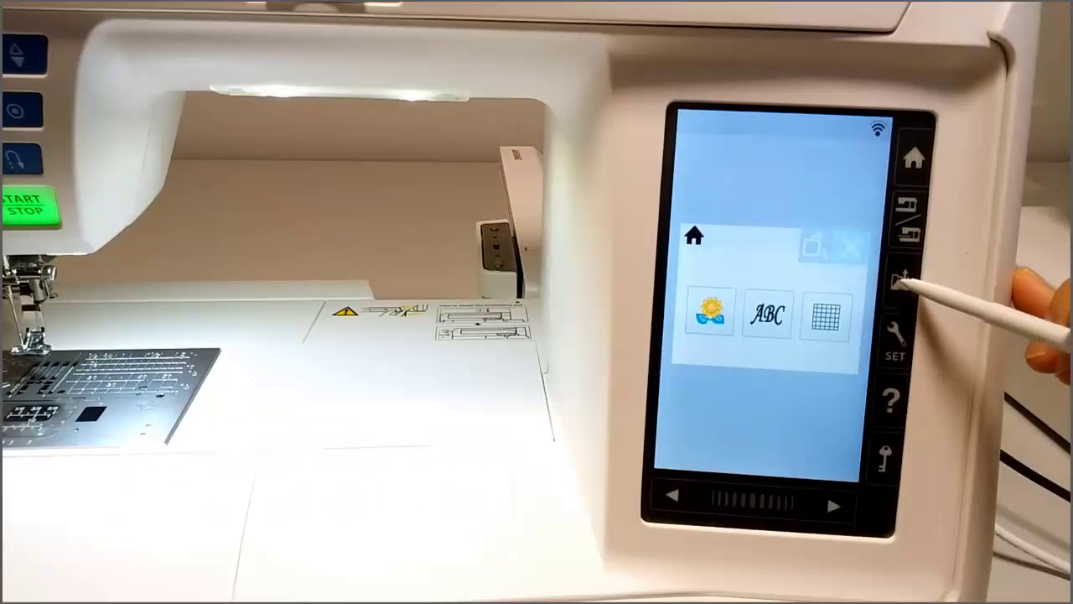
click(720, 274)
click(833, 505)
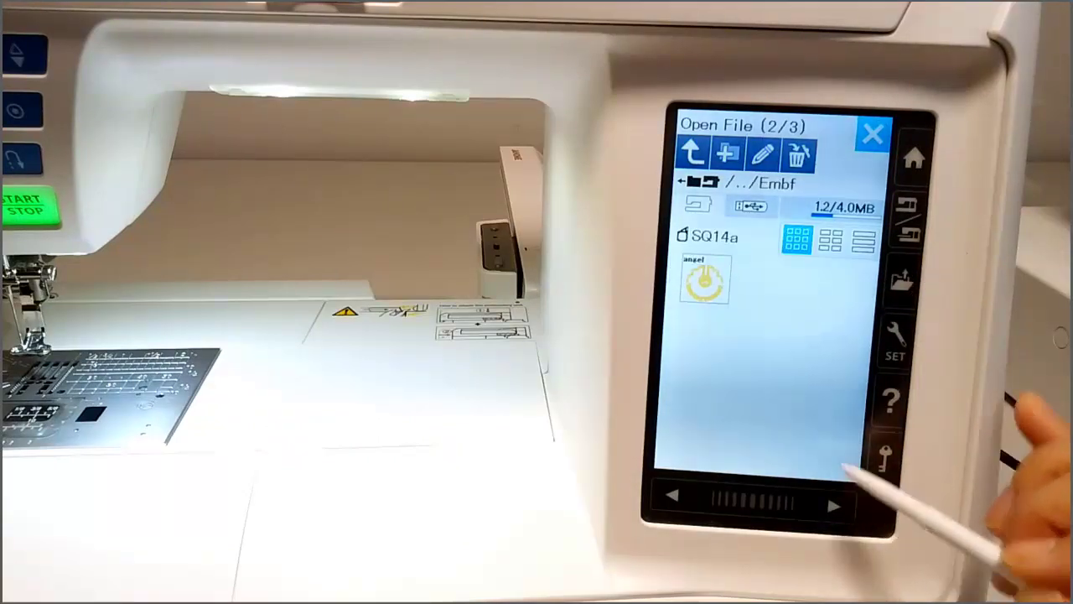
click(704, 281)
click(815, 268)
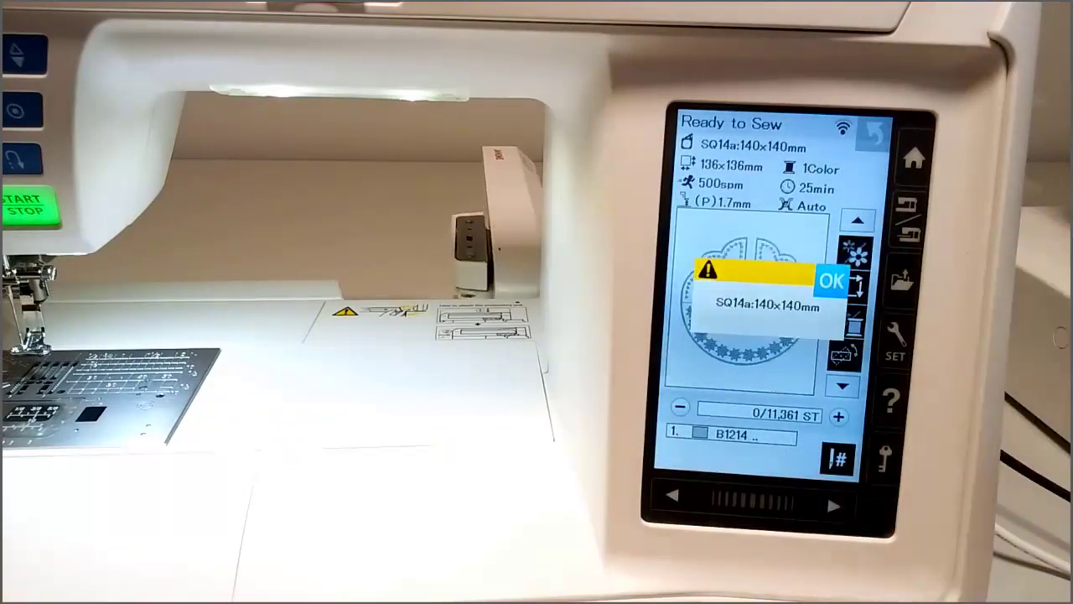
click(832, 281)
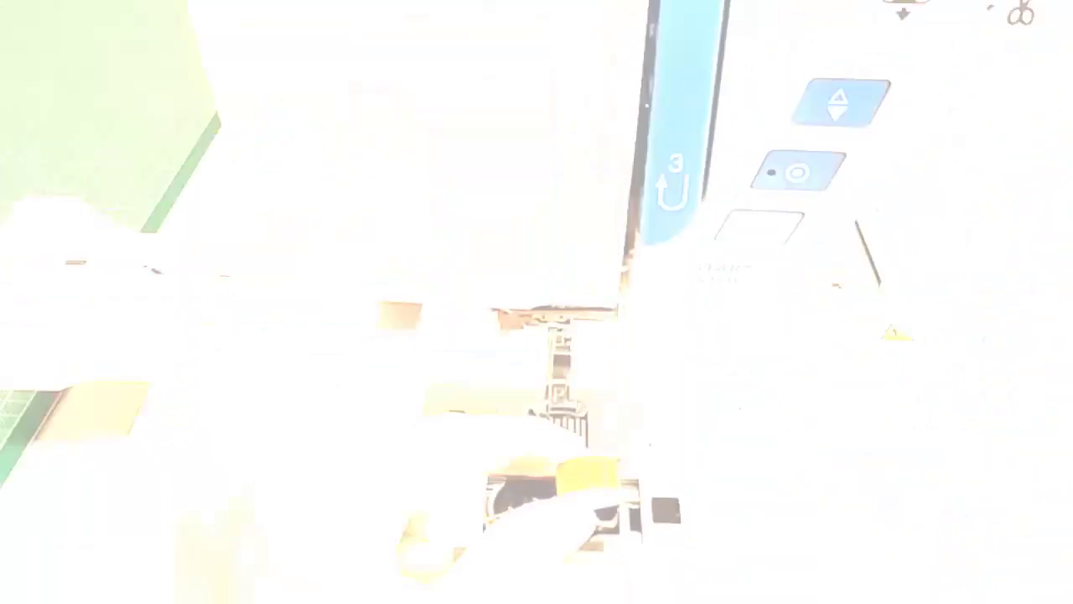